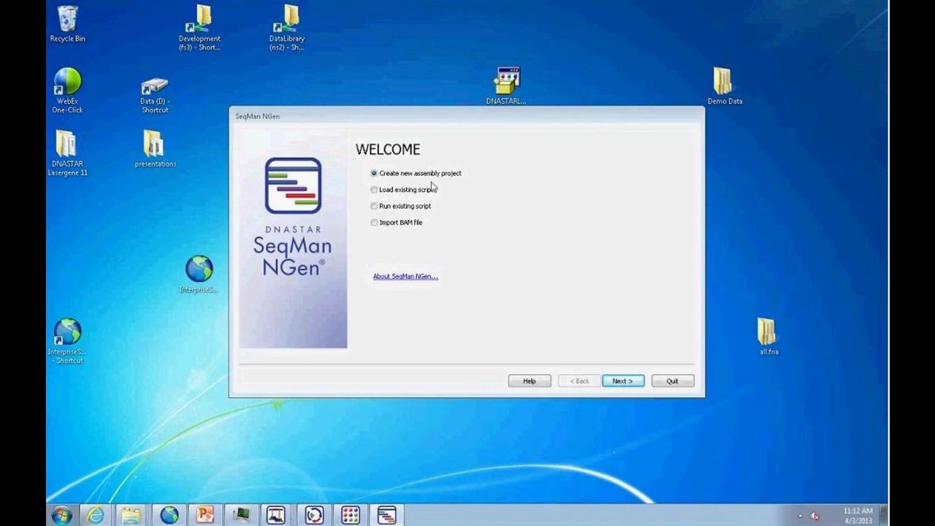
Create a new genome assembly project and choose De novo assembly as the assembly type.
{"action": "left_click", "coordinate": [622, 381]}
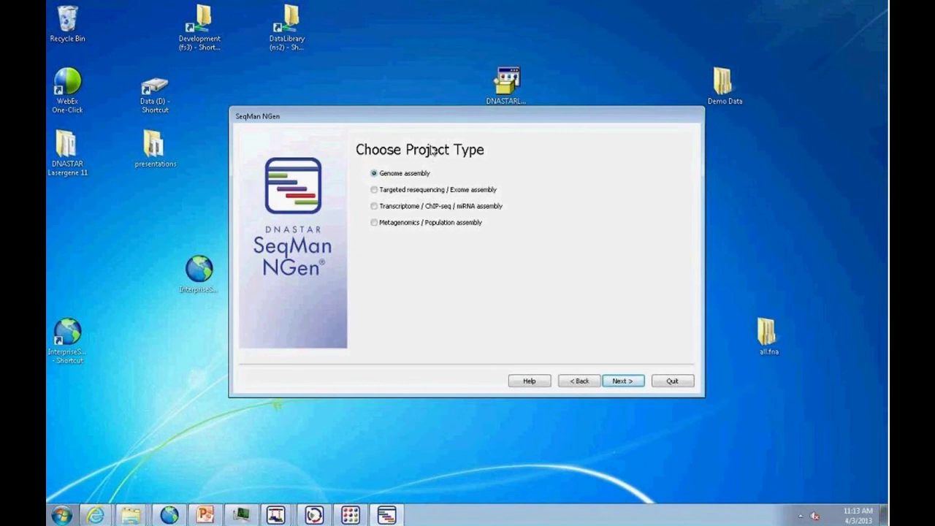
{"action": "left_click", "coordinate": [640, 385]}
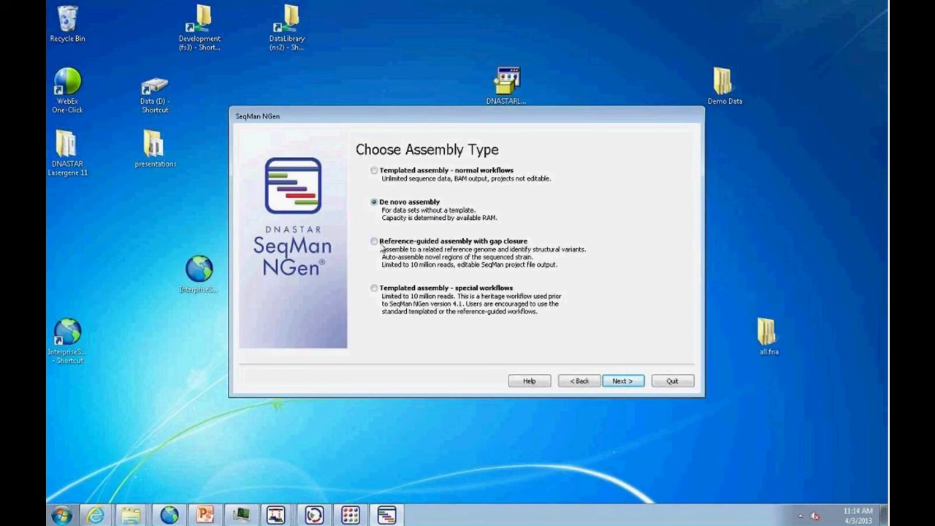
{"action": "left_click", "coordinate": [375, 242]}
{"action": "left_click", "coordinate": [376, 203]}
{"action": "left_click", "coordinate": [623, 381]}
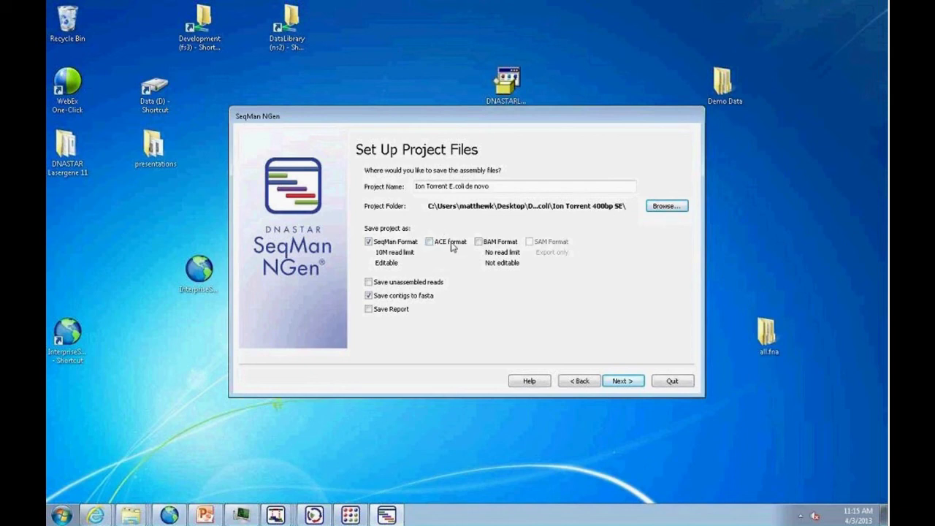
Review the BAM format option for the Ion Torrent E.coli de novo project and accept overwriting the existing project file.
{"action": "left_click", "coordinate": [480, 242]}
{"action": "left_click", "coordinate": [478, 242]}
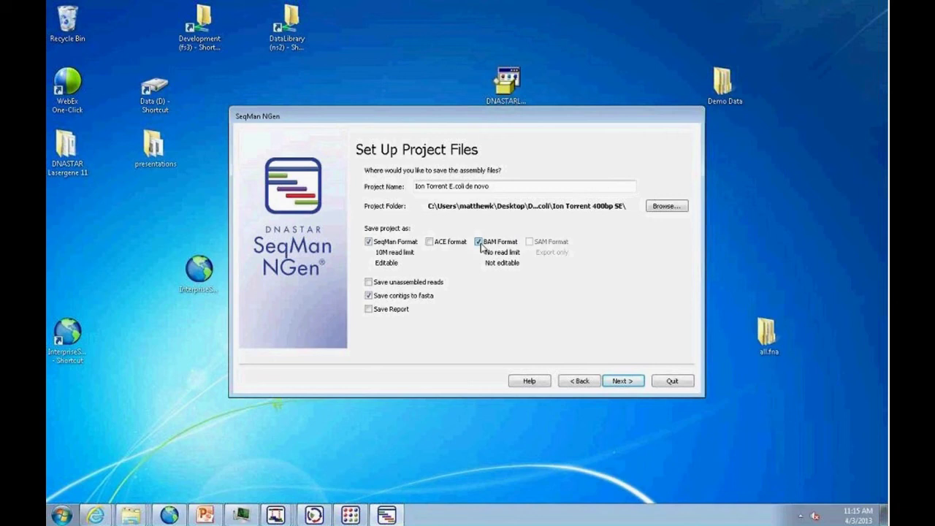
{"action": "left_click", "coordinate": [623, 381]}
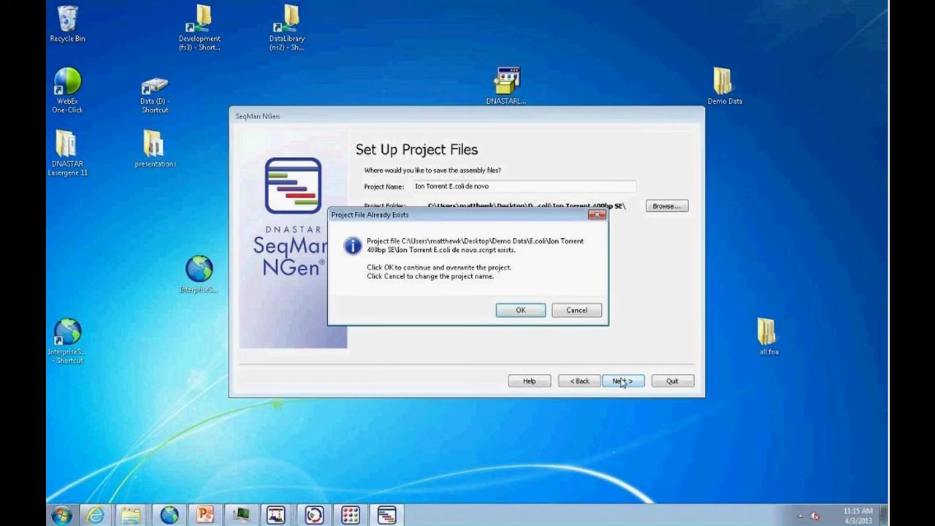
{"action": "left_click", "coordinate": [519, 311]}
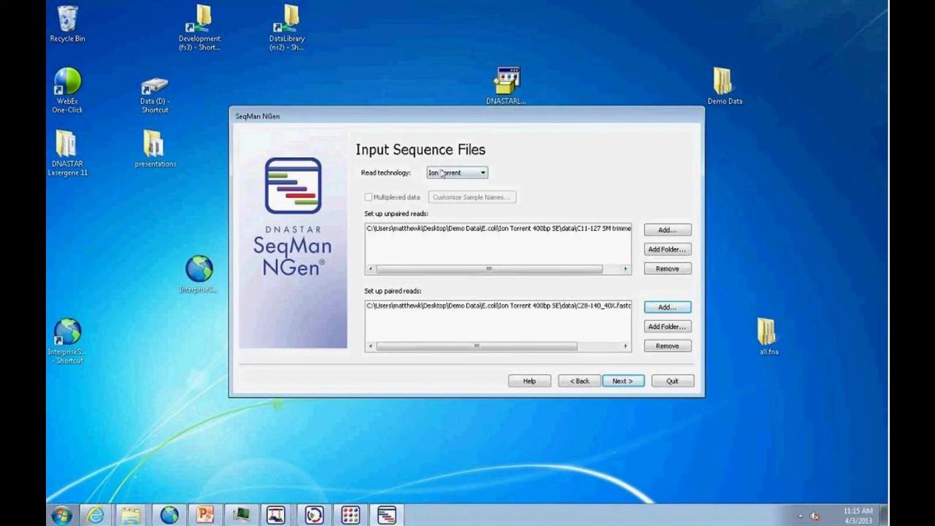
Keep Ion Torrent as the read technology and add FRA-257_40X.fastq to the paired reads with a 3500 bp insert size.
{"action": "left_click", "coordinate": [483, 173]}
{"action": "left_click", "coordinate": [461, 214]}
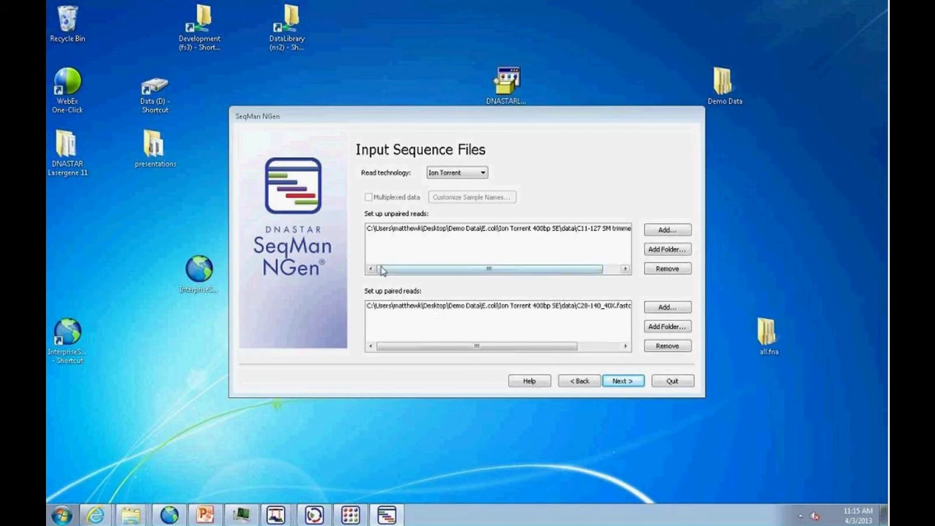
{"action": "left_click", "coordinate": [667, 307]}
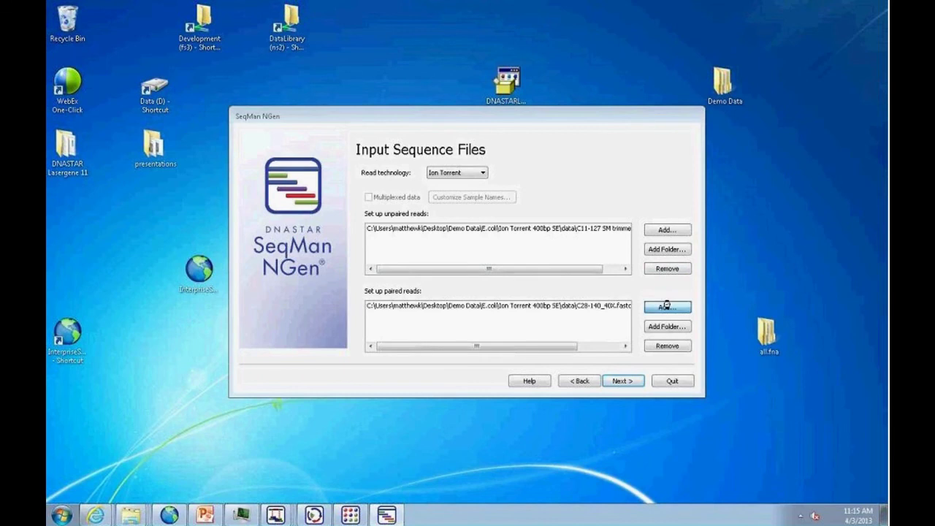
{"action": "left_click", "coordinate": [382, 227]}
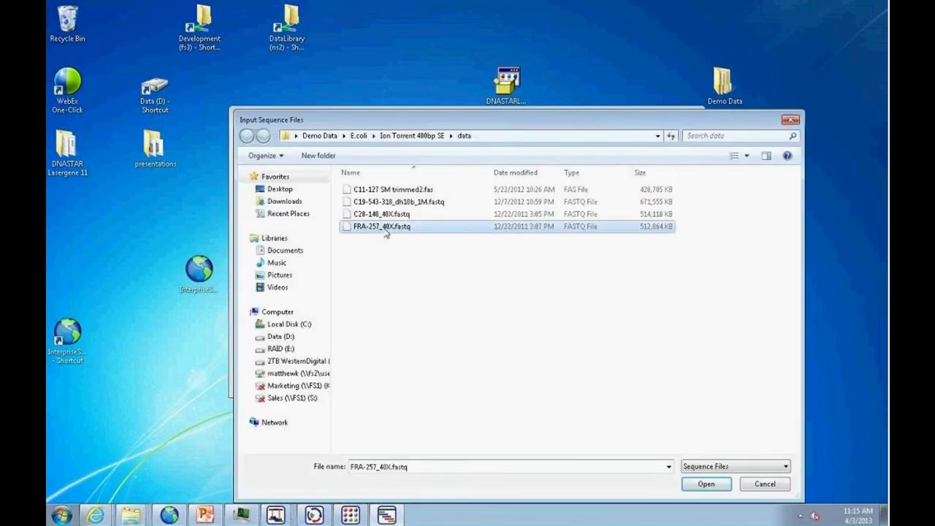
{"action": "left_click", "coordinate": [701, 484]}
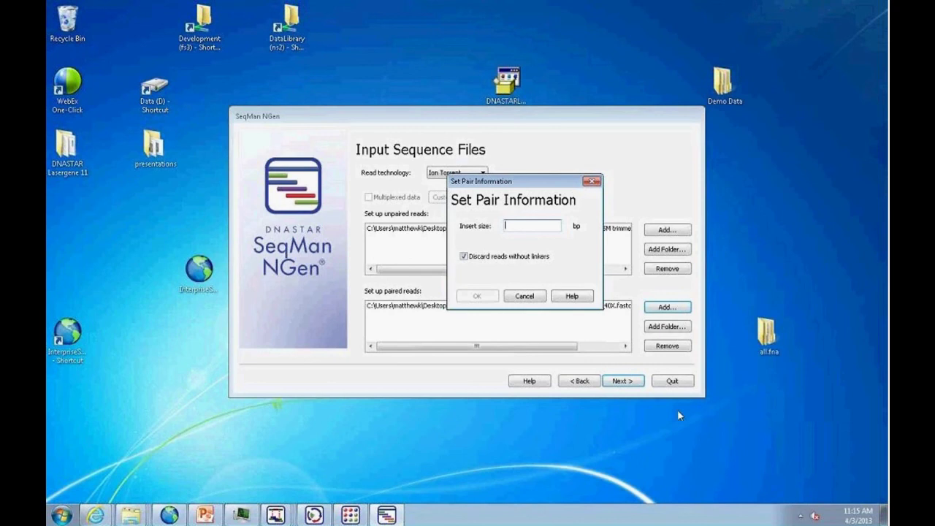
{"action": "type", "text": "3500"}
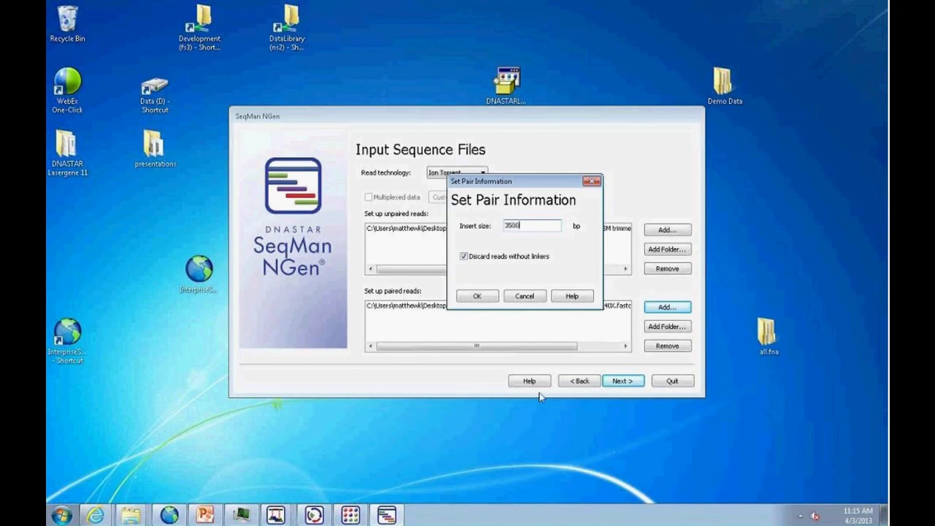
{"action": "left_click", "coordinate": [477, 296]}
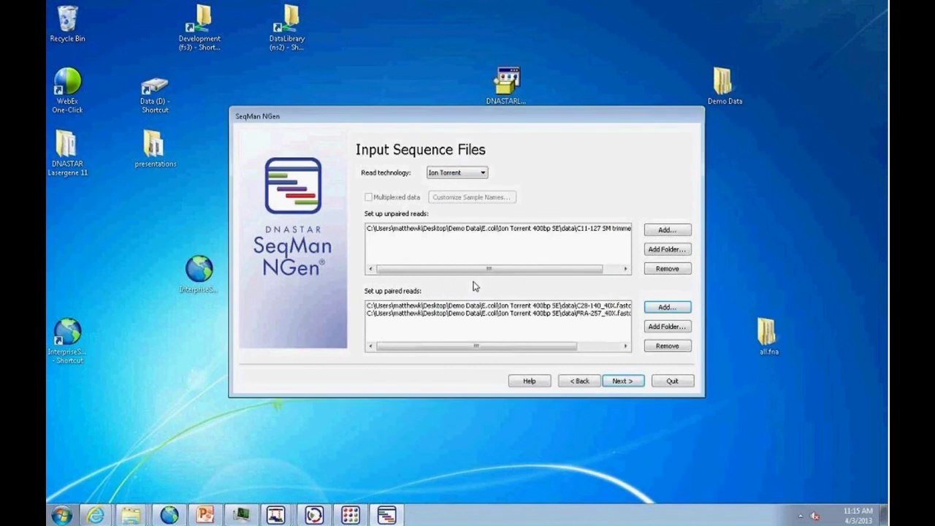
{"action": "left_click_drag", "start_coordinate": [549, 347], "coordinate": [604, 347]}
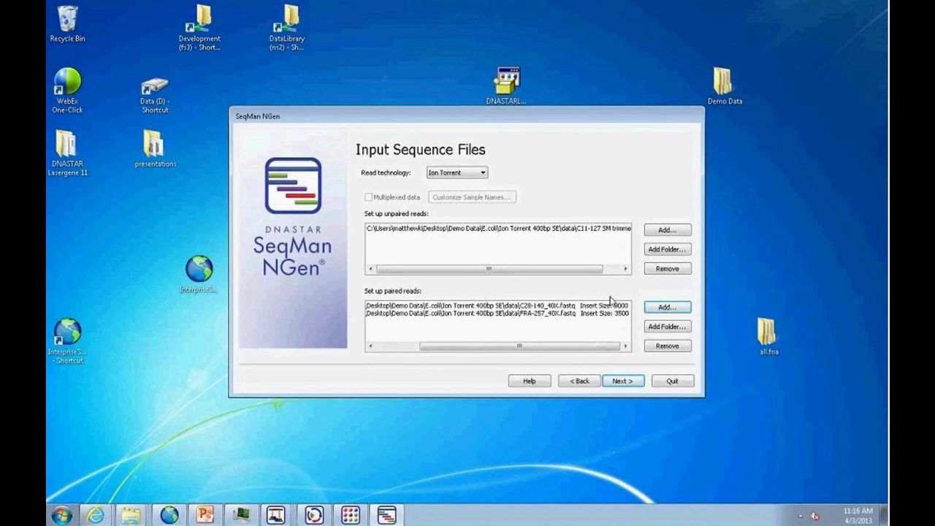
{"action": "left_click_drag", "start_coordinate": [555, 270], "coordinate": [574, 272]}
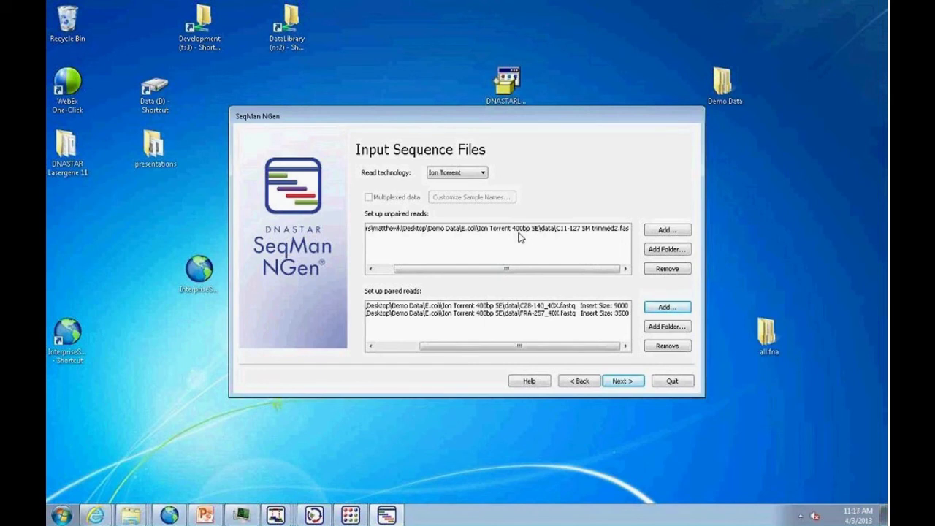
{"action": "left_click", "coordinate": [621, 383]}
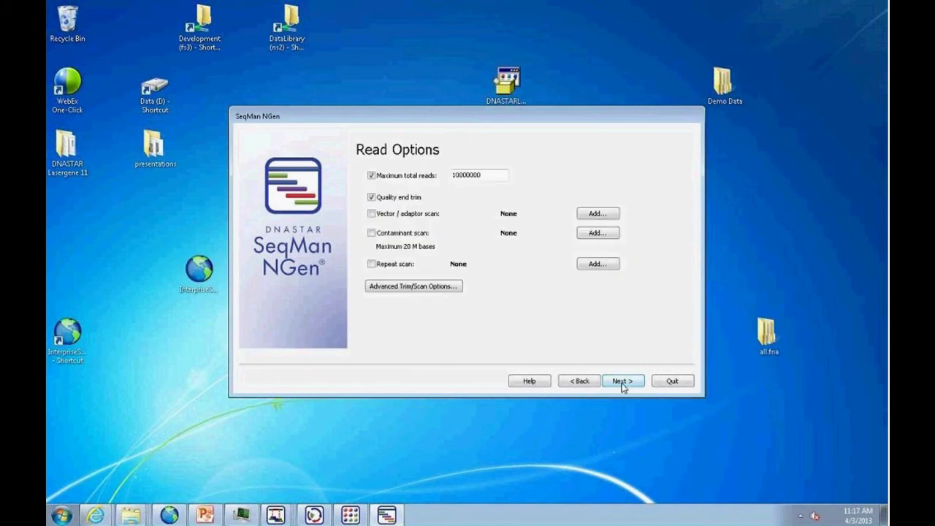
Enable the vector/adaptor scan and re-enter 10000000 as the maximum total reads.
{"action": "left_click_drag", "start_coordinate": [396, 119], "coordinate": [387, 101]}
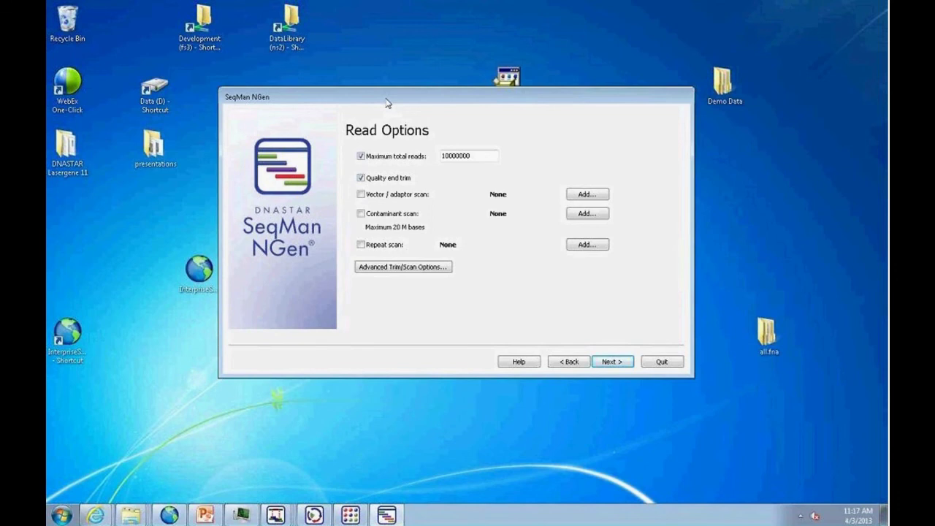
{"action": "left_click", "coordinate": [361, 196]}
{"action": "left_click", "coordinate": [476, 155]}
{"action": "key", "text": "BackSpace"}
{"action": "key", "text": "BackSpace"}
{"action": "key", "text": "BackSpace"}
{"action": "type", "text": "000"}
Add IonVector.fas as the vector file for the adaptor scan with clone site 1.
{"action": "left_click", "coordinate": [597, 195]}
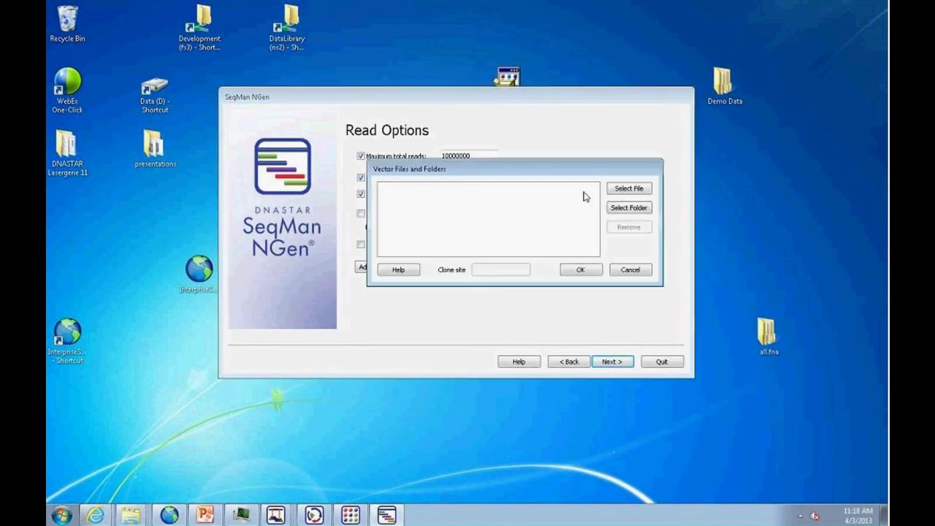
{"action": "left_click", "coordinate": [630, 188]}
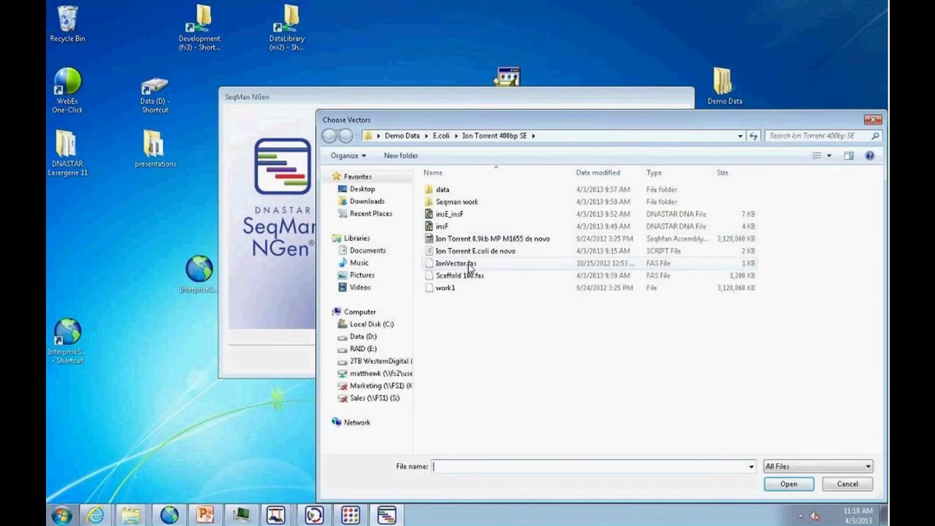
{"action": "left_click", "coordinate": [467, 264]}
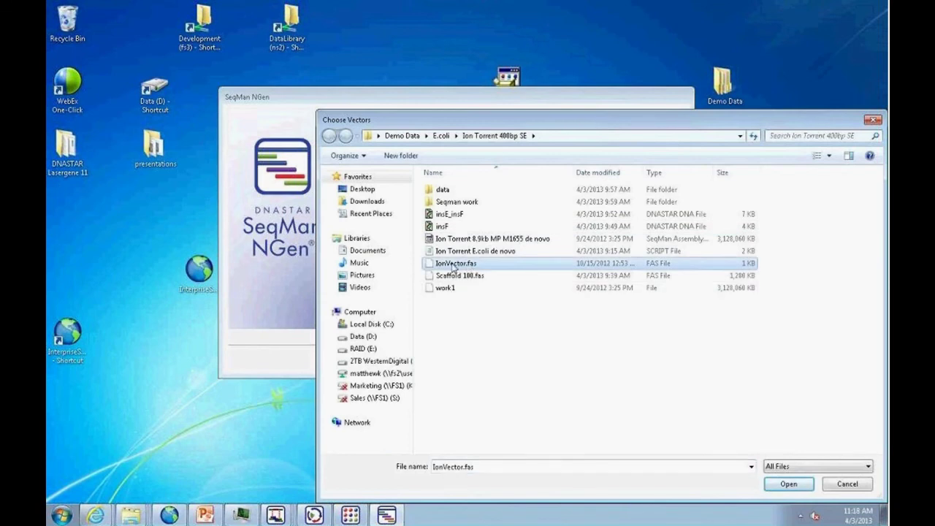
{"action": "left_click", "coordinate": [790, 485]}
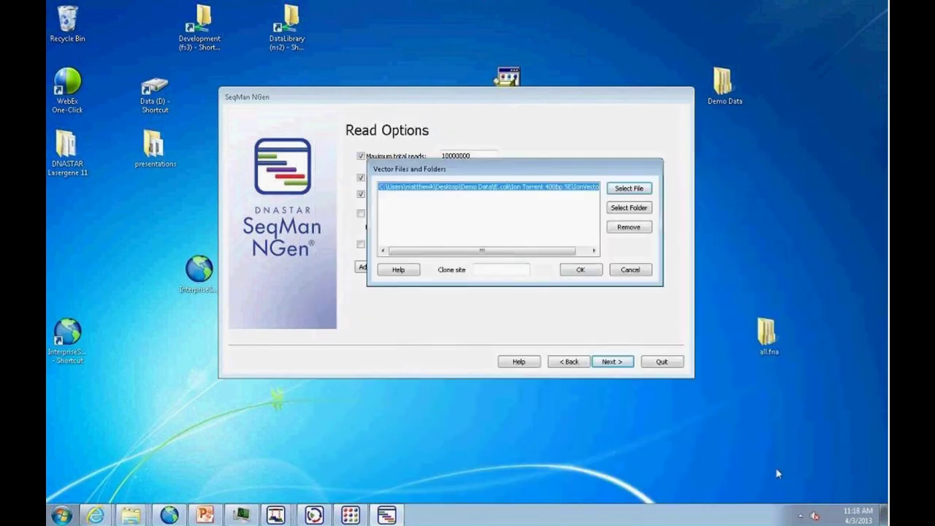
{"action": "left_click", "coordinate": [514, 269]}
{"action": "type", "text": "1"}
{"action": "left_click", "coordinate": [579, 270]}
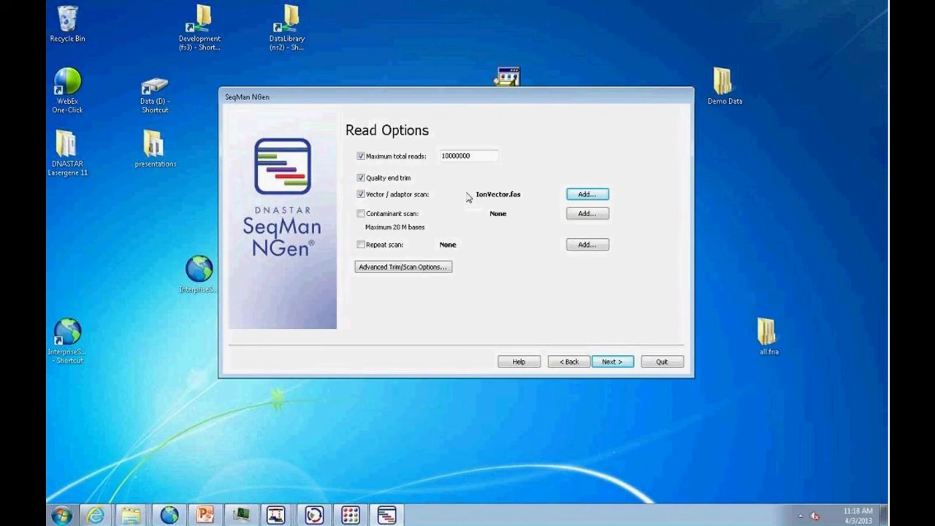
Try fixed end trimming with a 5' trim of 10 in the advanced trim/scan options and turn it off again.
{"action": "left_click", "coordinate": [408, 268]}
{"action": "left_click_drag", "start_coordinate": [566, 93], "coordinate": [574, 152]}
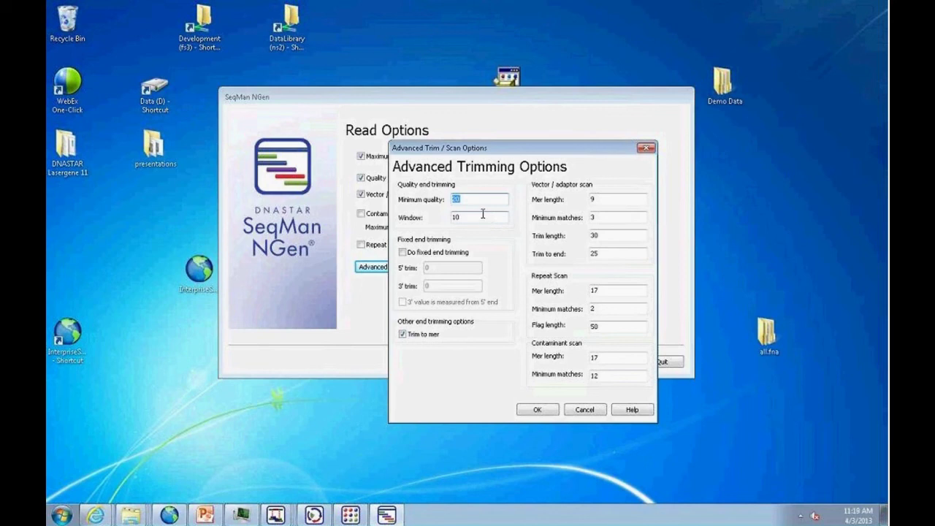
{"action": "left_click", "coordinate": [403, 252]}
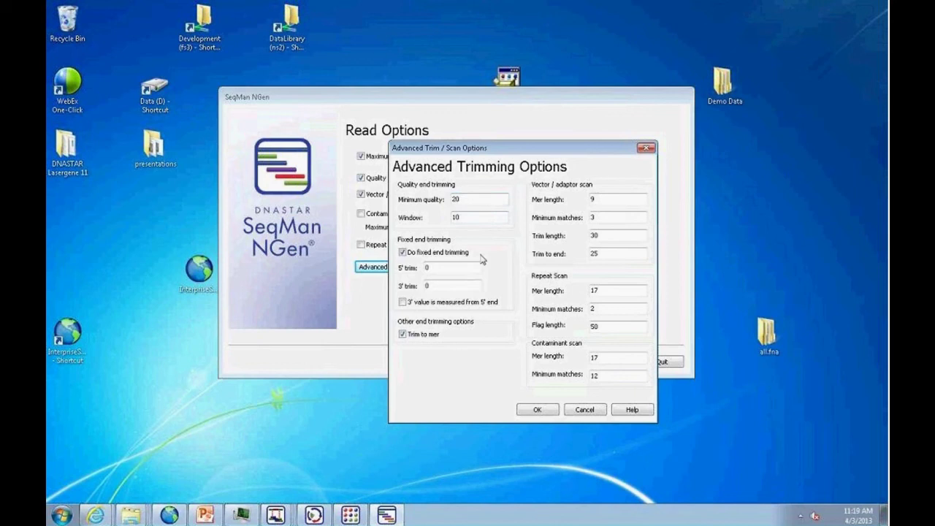
{"action": "double_click", "coordinate": [441, 267]}
{"action": "type", "text": "10"}
{"action": "left_click", "coordinate": [402, 253]}
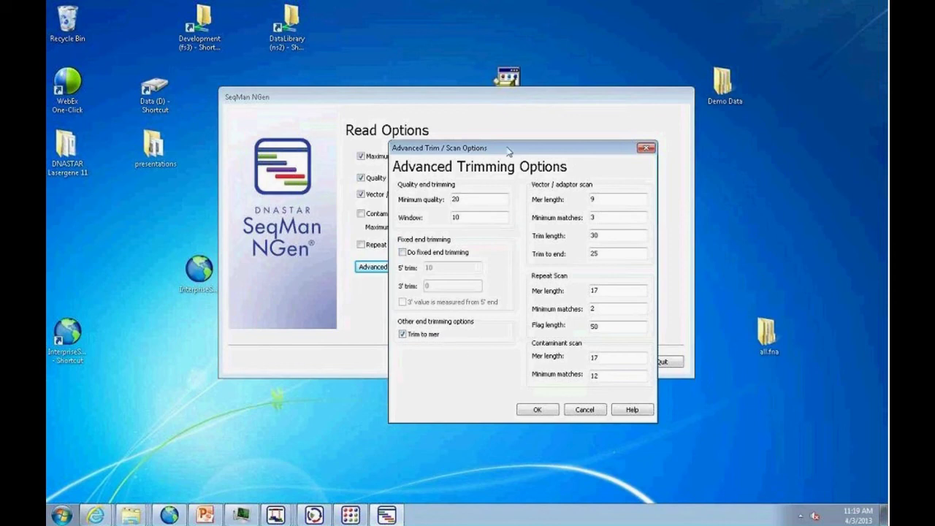
{"action": "left_click_drag", "start_coordinate": [509, 151], "coordinate": [553, 166]}
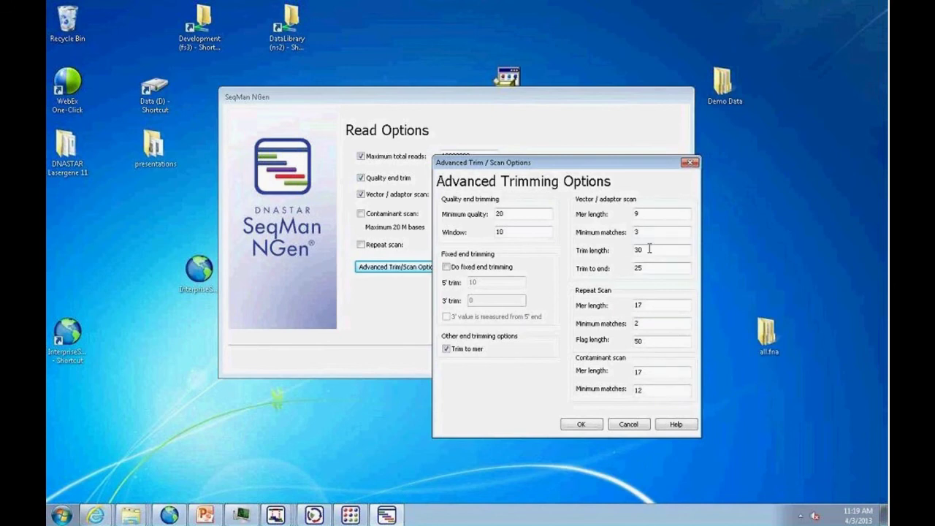
{"action": "left_click", "coordinate": [583, 424]}
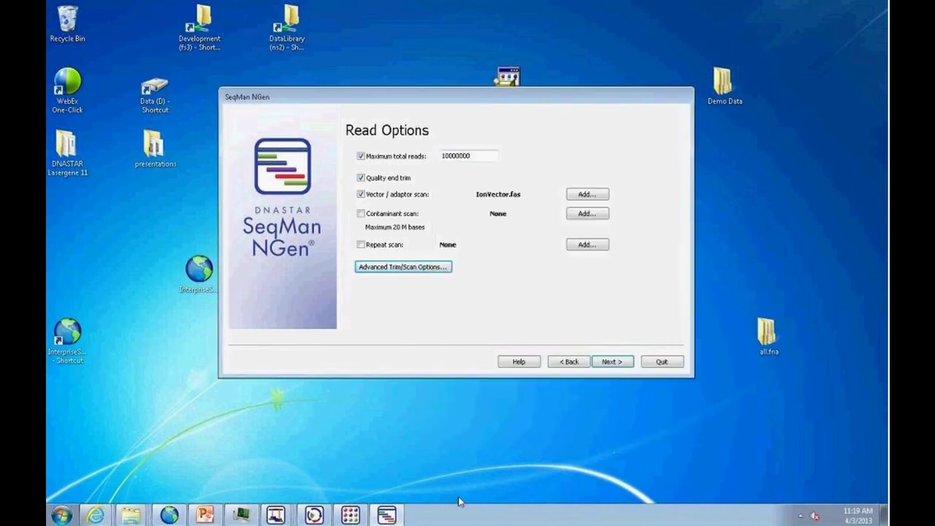
Continue to the assembly options and set the expected genome length to 4700000 nt.
{"action": "left_click", "coordinate": [598, 360]}
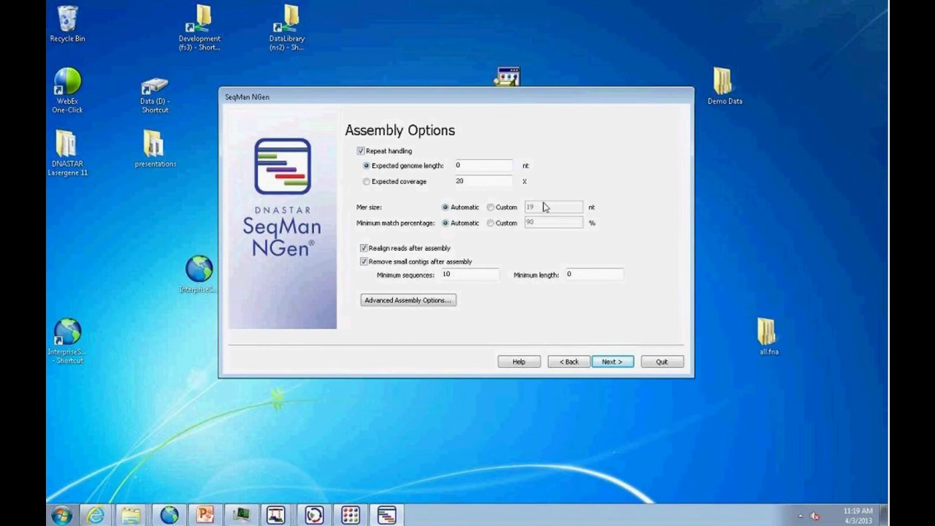
{"action": "double_click", "coordinate": [459, 165]}
{"action": "type", "text": "4700000"}
Switch the minimum match percentage to a custom value of 90%.
{"action": "left_click", "coordinate": [491, 223]}
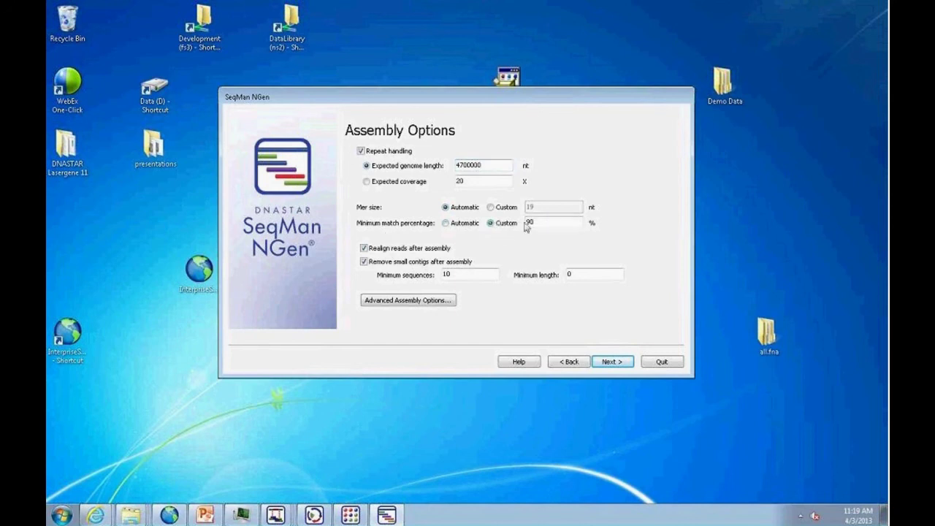
{"action": "left_click_drag", "start_coordinate": [528, 224], "coordinate": [585, 232]}
{"action": "key", "text": "BackSpace"}
{"action": "type", "text": "80"}
{"action": "key", "text": "BackSpace"}
{"action": "key", "text": "BackSpace"}
{"action": "type", "text": "93"}
{"action": "key", "text": "BackSpace"}
{"action": "type", "text": "5"}
{"action": "key", "text": "BackSpace"}
{"action": "type", "text": "0"}
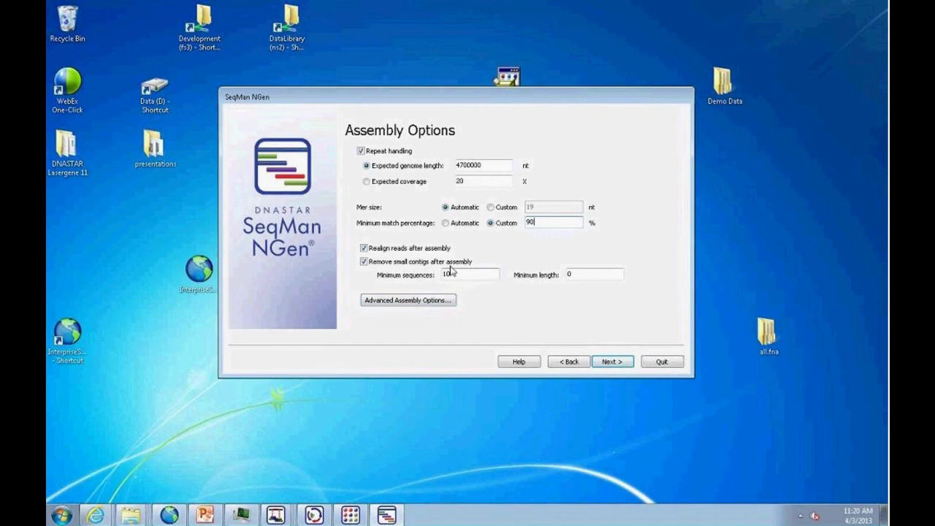
Set the minimum length for removing small contigs to 250 and proceed to the assembly script summary.
{"action": "double_click", "coordinate": [573, 274]}
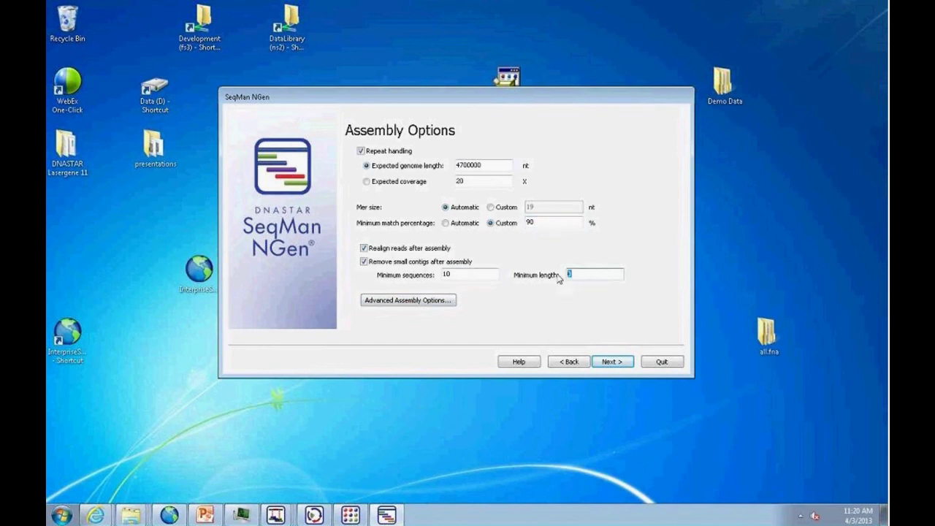
{"action": "type", "text": "250"}
{"action": "left_click", "coordinate": [614, 362]}
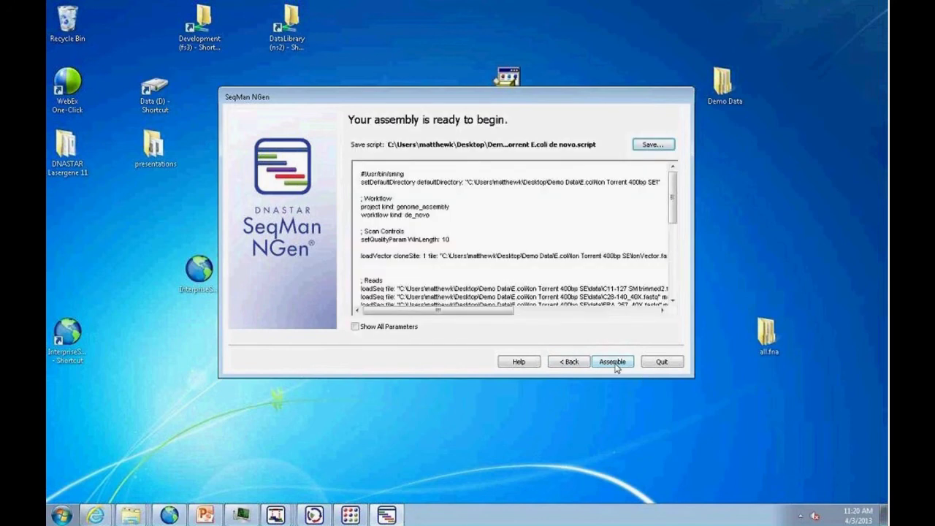
Go back to the project file settings to review them, accept overwriting the project, and return to the read options.
{"action": "left_click", "coordinate": [577, 363]}
{"action": "left_click", "coordinate": [576, 363]}
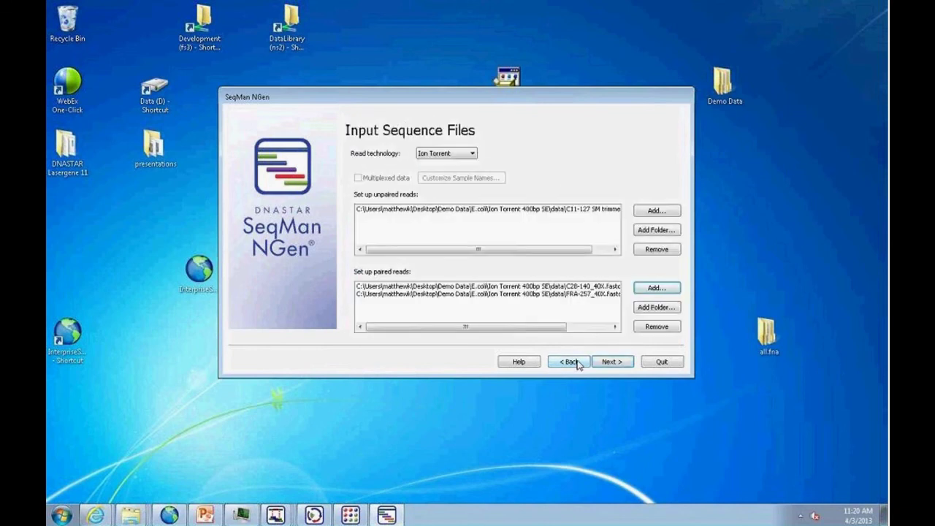
{"action": "left_click", "coordinate": [577, 363]}
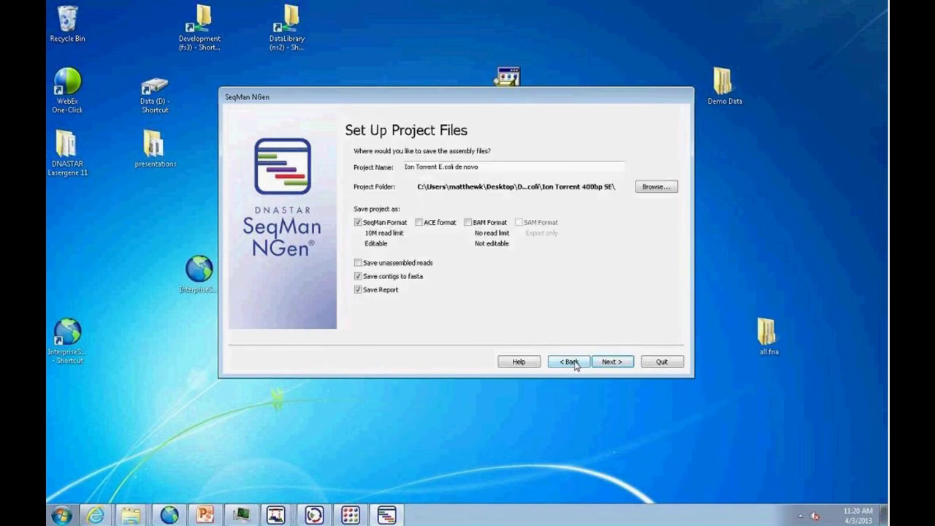
{"action": "left_click", "coordinate": [617, 365]}
{"action": "left_click", "coordinate": [521, 315]}
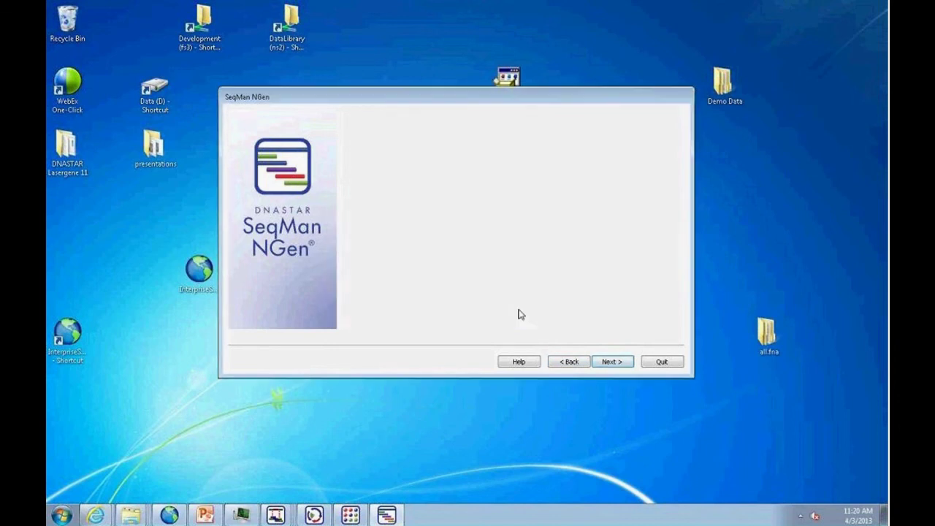
{"action": "left_click", "coordinate": [612, 364]}
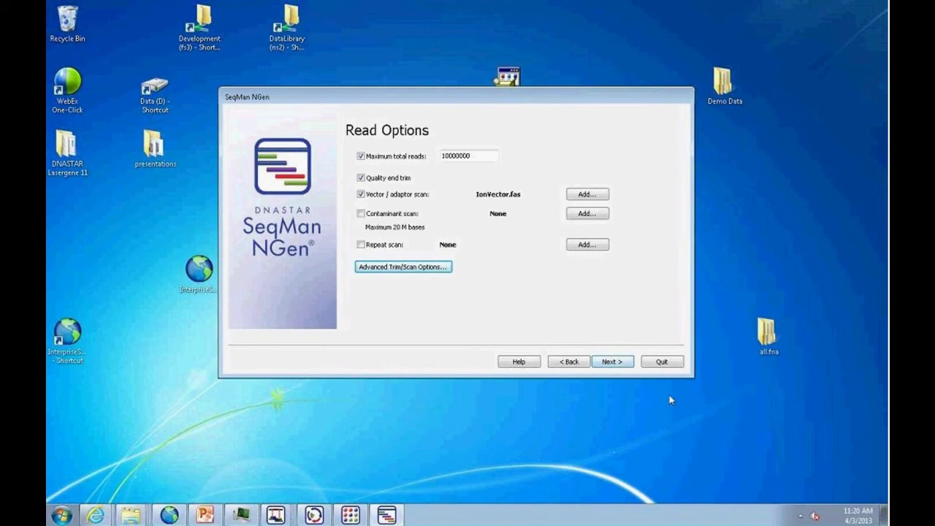
Proceed to the assembly script summary and save the script as Ion Torrent E.coli de novo, replacing the existing file.
{"action": "left_click", "coordinate": [616, 363]}
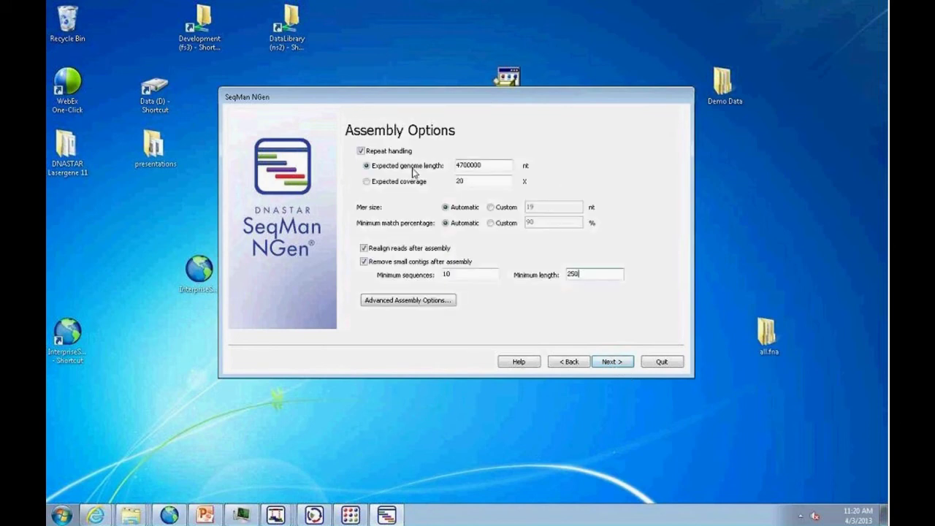
{"action": "left_click", "coordinate": [612, 362]}
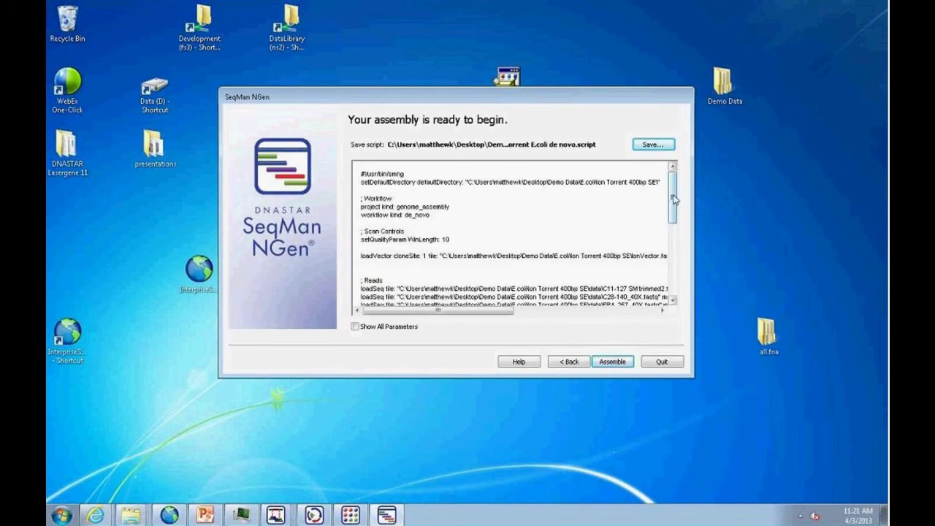
{"action": "left_click_drag", "start_coordinate": [673, 197], "coordinate": [673, 223]}
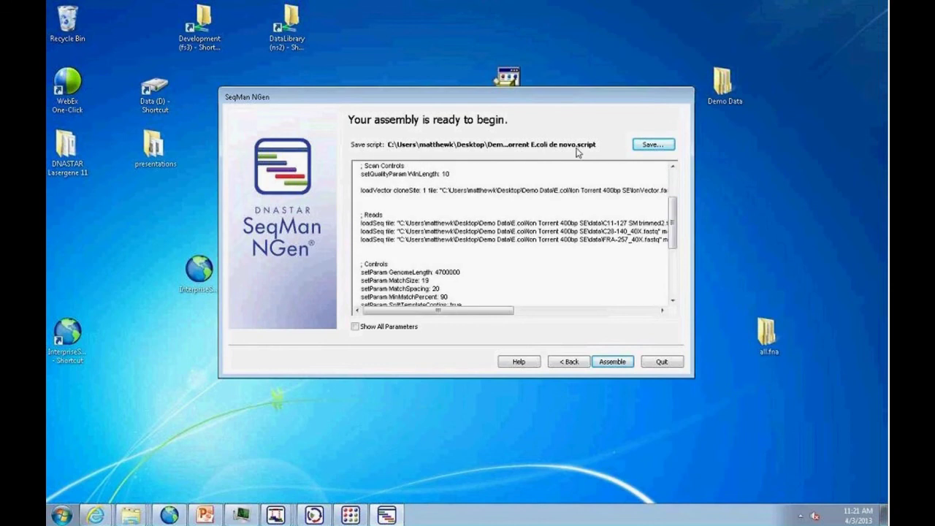
{"action": "left_click", "coordinate": [652, 146]}
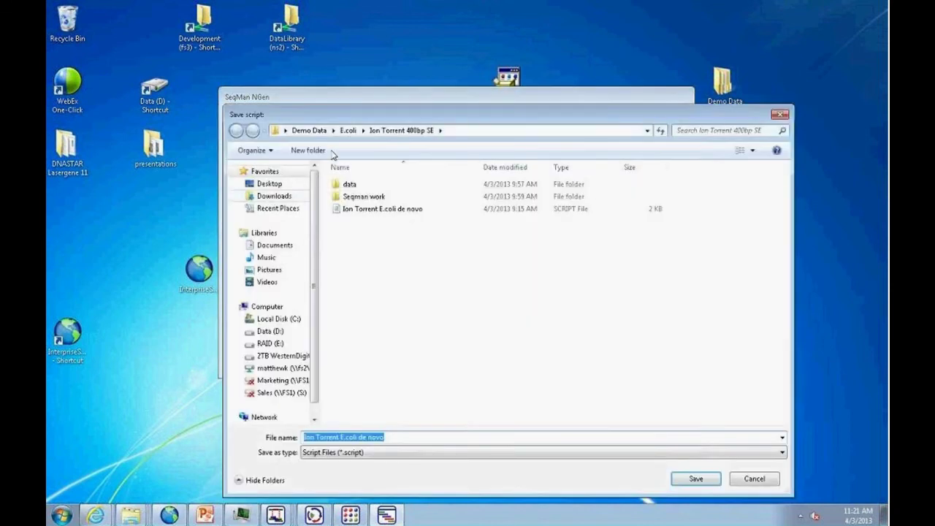
{"action": "left_click", "coordinate": [689, 478]}
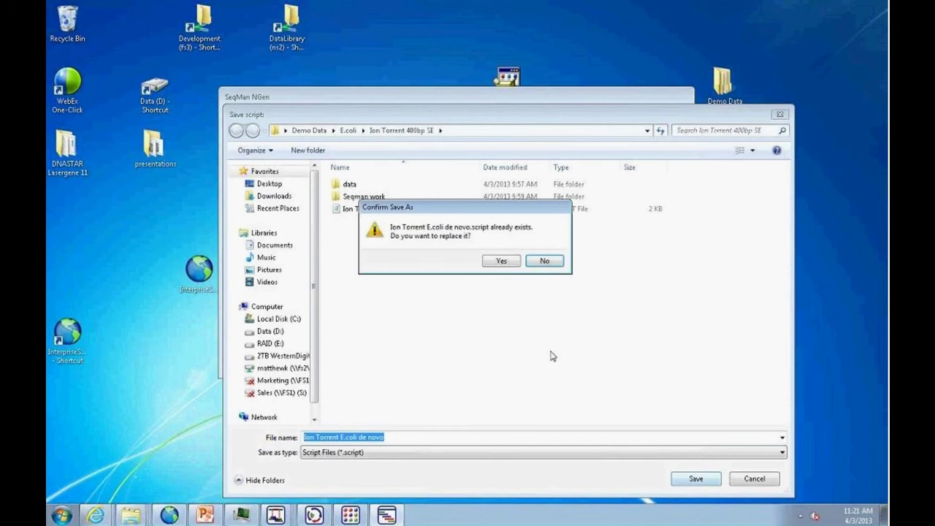
{"action": "left_click", "coordinate": [503, 260]}
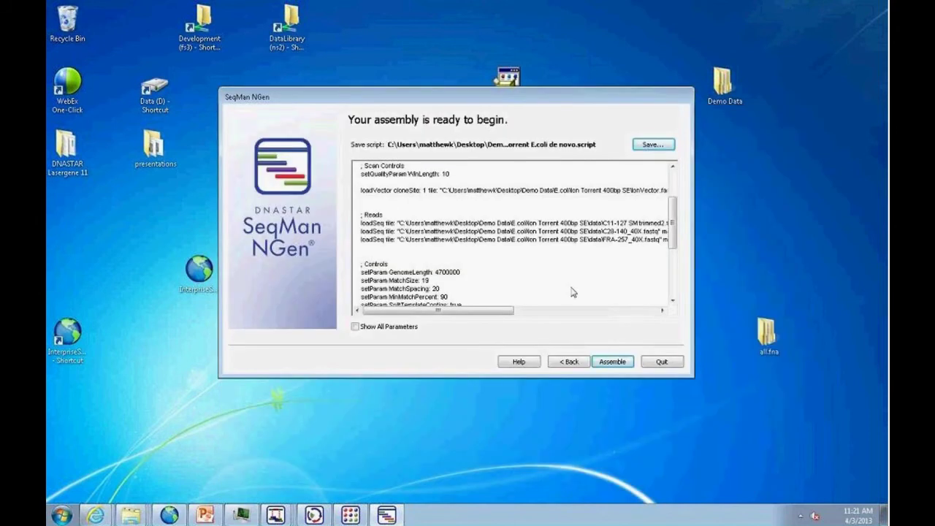
Review the full read-loading lines of the script, start the assembly, and move the assembly log window clear.
{"action": "mouse_move", "coordinate": [500, 307]}
{"action": "left_mouse_down"}
{"action": "mouse_move", "coordinate": [650, 312]}
{"action": "mouse_move", "coordinate": [509, 319]}
{"action": "left_mouse_up"}
{"action": "scroll", "coordinate": [506, 235], "scroll_direction": "right", "scroll_amount": 5}
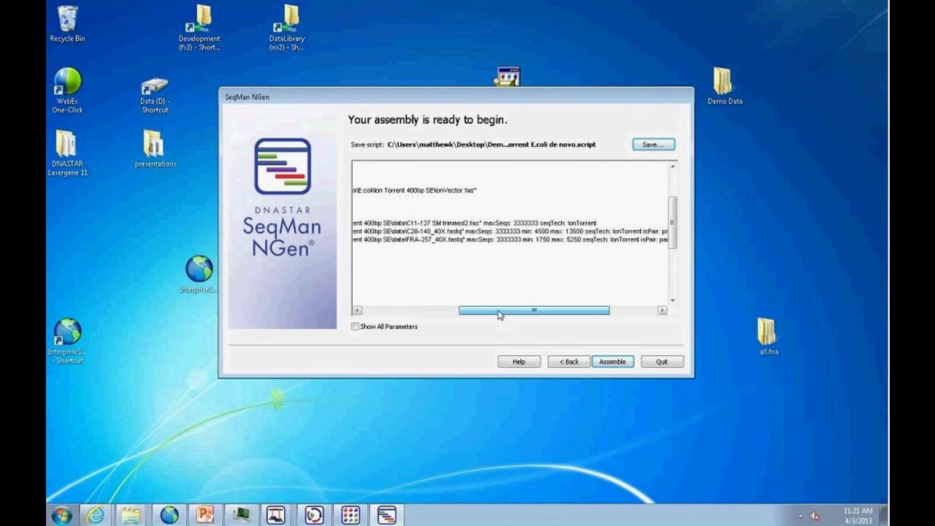
{"action": "left_click_drag", "start_coordinate": [504, 315], "coordinate": [379, 311]}
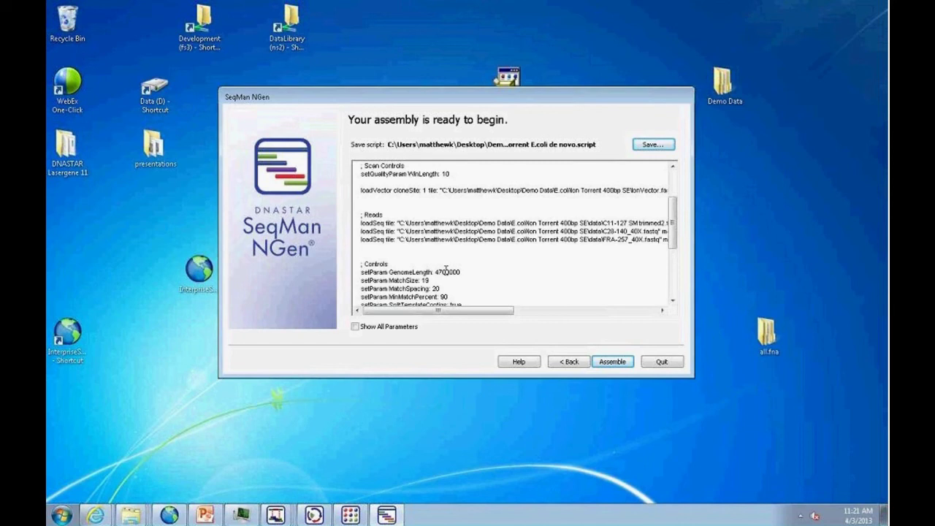
{"action": "left_click", "coordinate": [612, 361]}
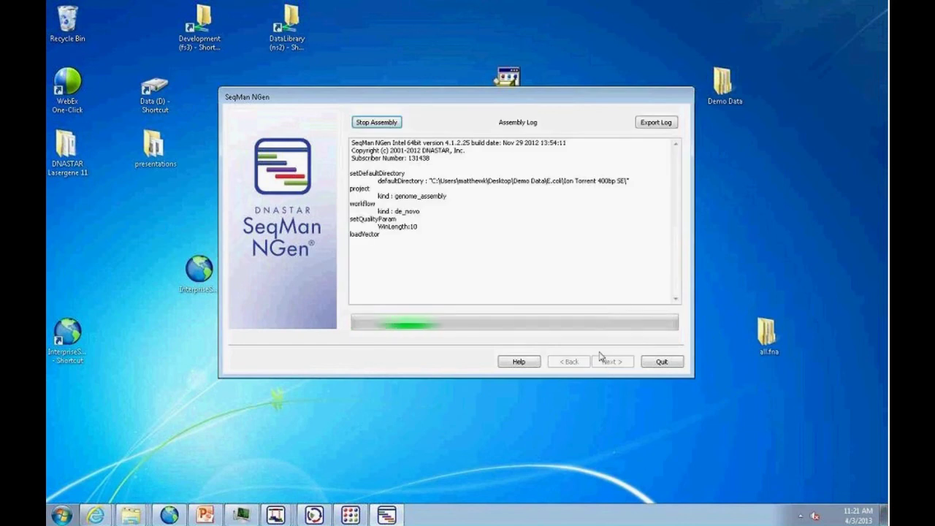
{"action": "left_click_drag", "start_coordinate": [518, 94], "coordinate": [407, 129]}
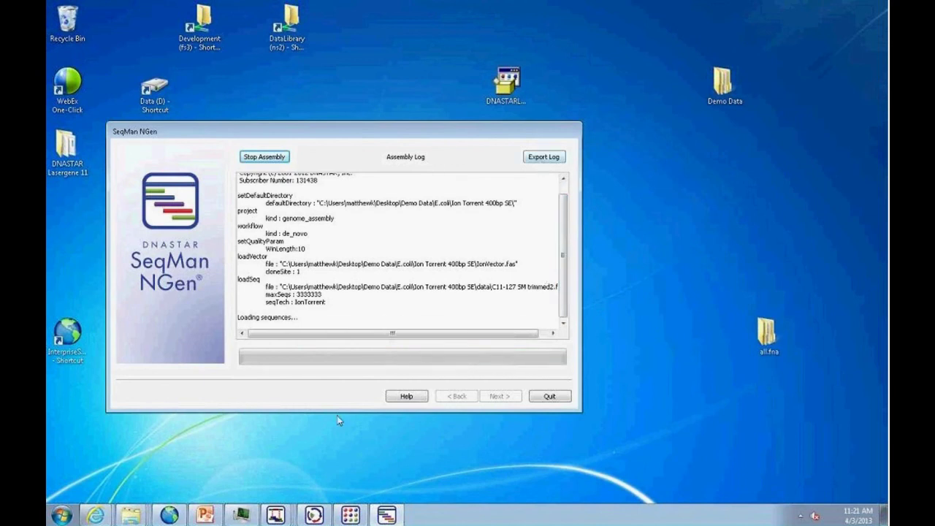
Open Windows Task Manager beside the assembly log and examine the memory use of the sng.exe process.
{"action": "right_click", "coordinate": [498, 515]}
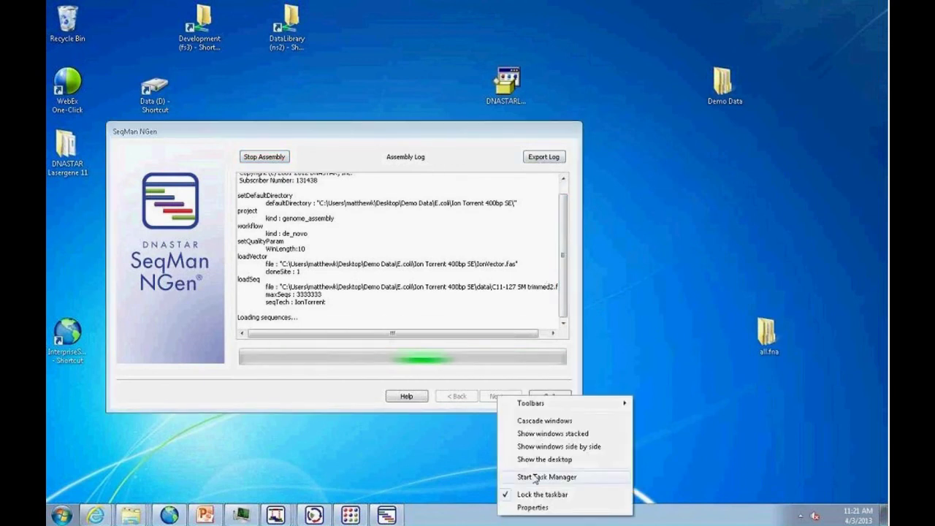
{"action": "left_click", "coordinate": [535, 479]}
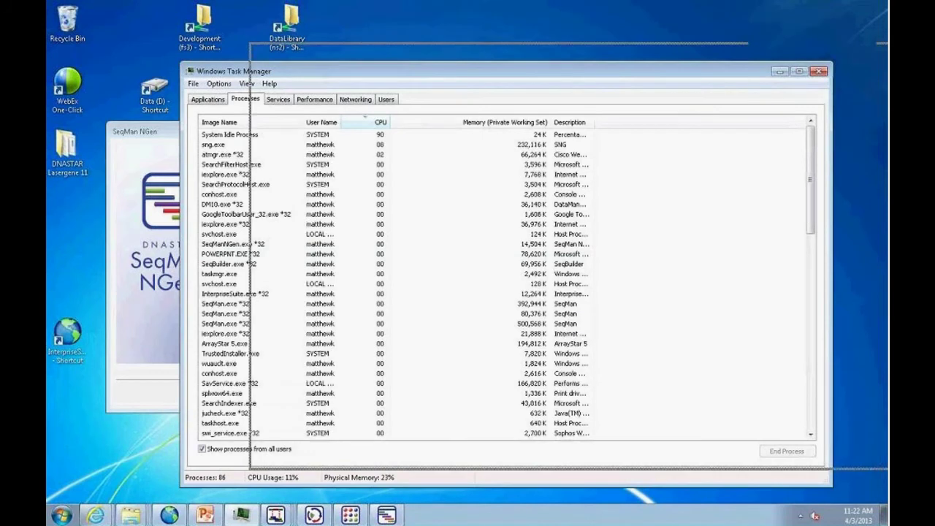
{"action": "left_click_drag", "start_coordinate": [439, 49], "coordinate": [537, 34]}
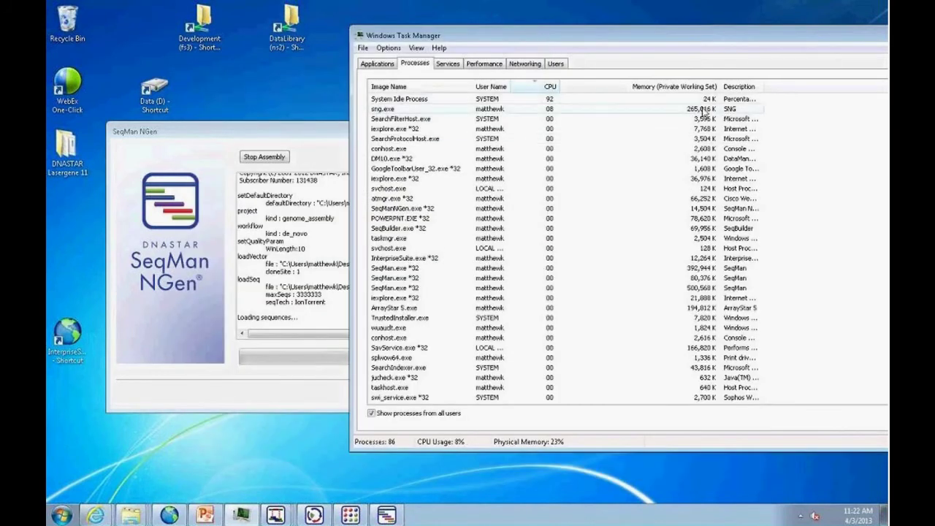
{"action": "left_click", "coordinate": [444, 111]}
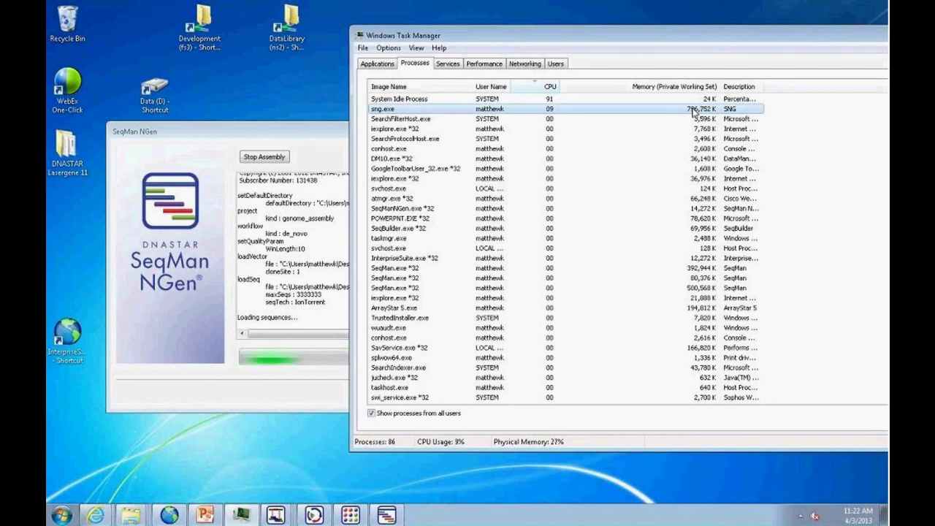
Return to SeqMan NGen and quit it, cancelling the running assembly.
{"action": "left_click", "coordinate": [326, 136]}
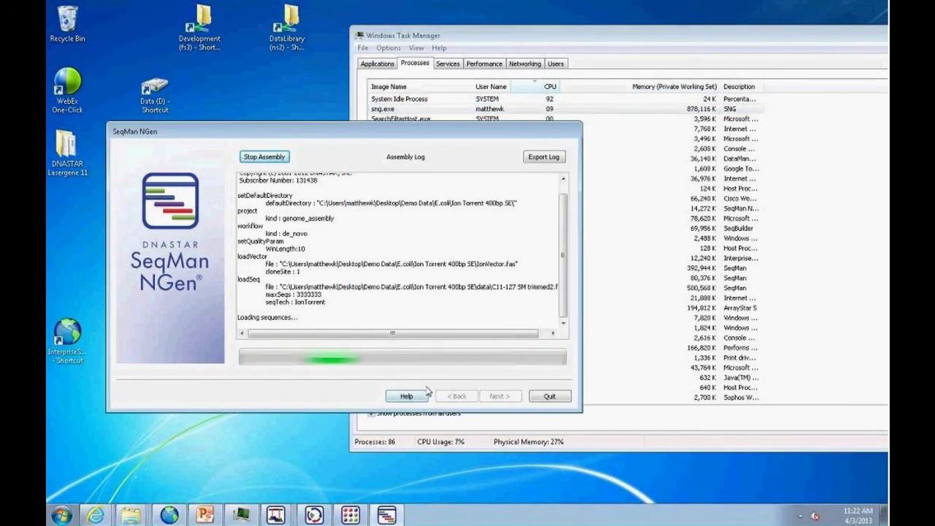
{"action": "left_click", "coordinate": [549, 396]}
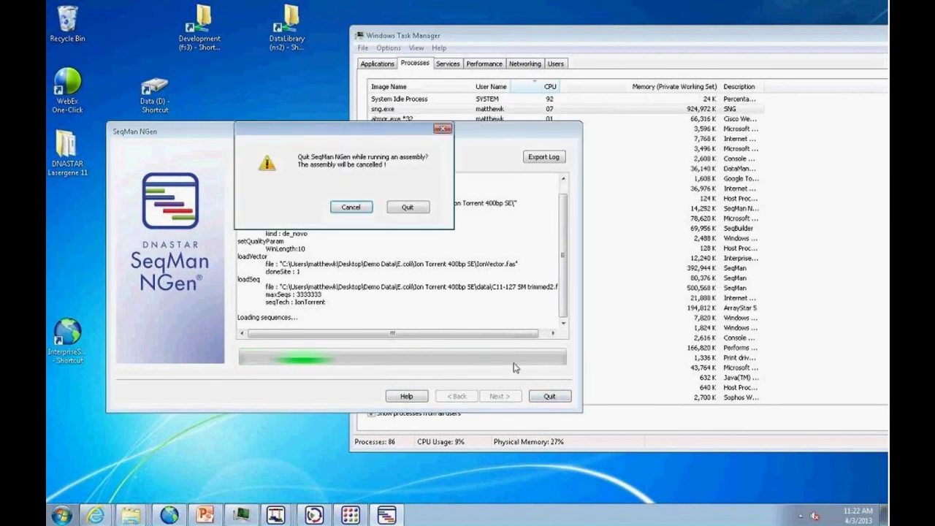
{"action": "left_click", "coordinate": [408, 206]}
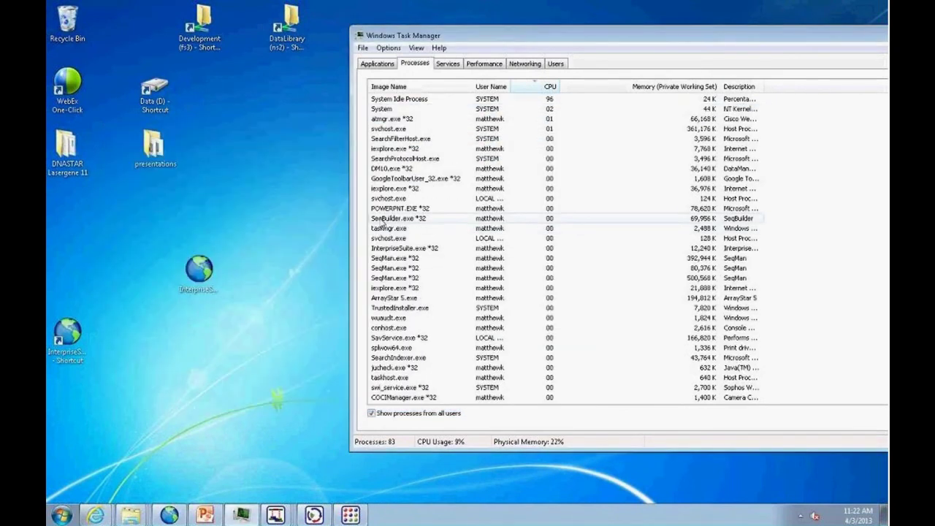
Browse the installed programs and examine the applications in the DNASTAR Lasergene 10 Core Suite folder.
{"action": "left_click", "coordinate": [62, 516]}
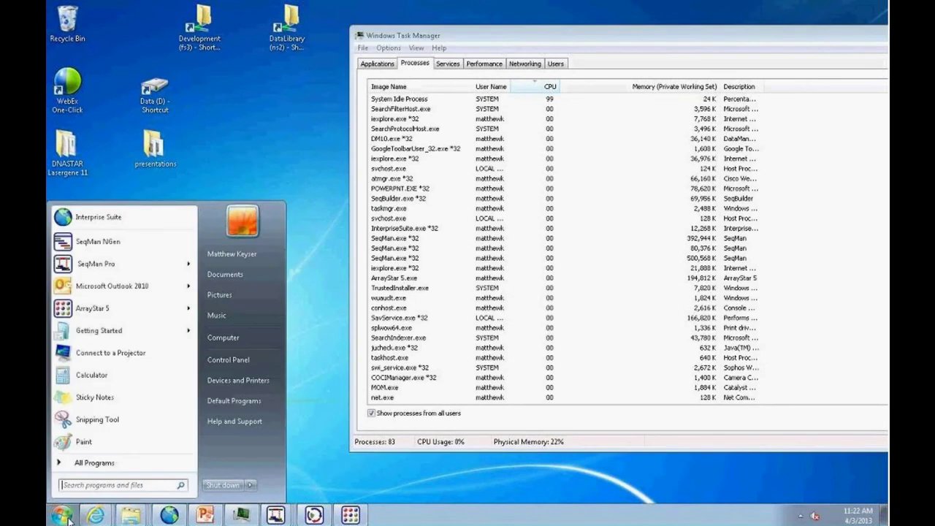
{"action": "left_click", "coordinate": [95, 463]}
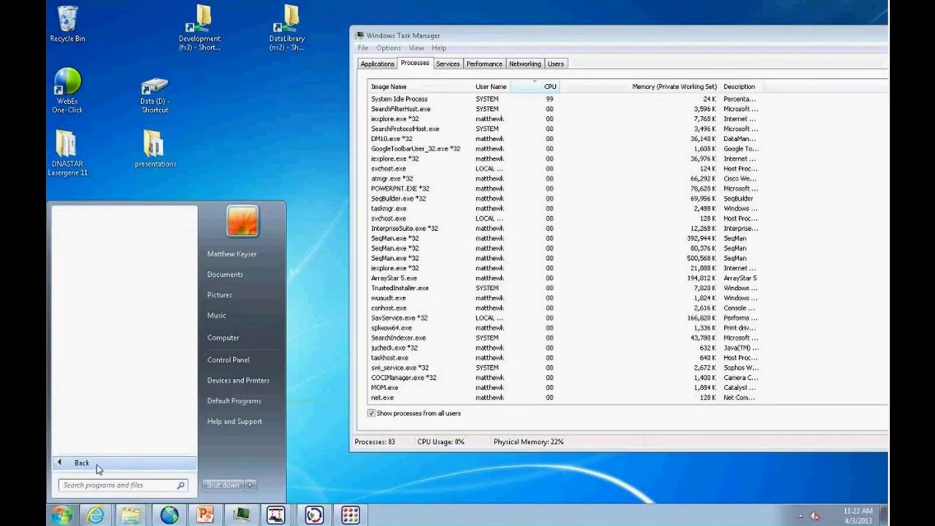
{"action": "scroll", "coordinate": [120, 329], "scroll_direction": "down", "scroll_amount": 3}
{"action": "scroll", "coordinate": [175, 307], "scroll_direction": "down", "scroll_amount": 1}
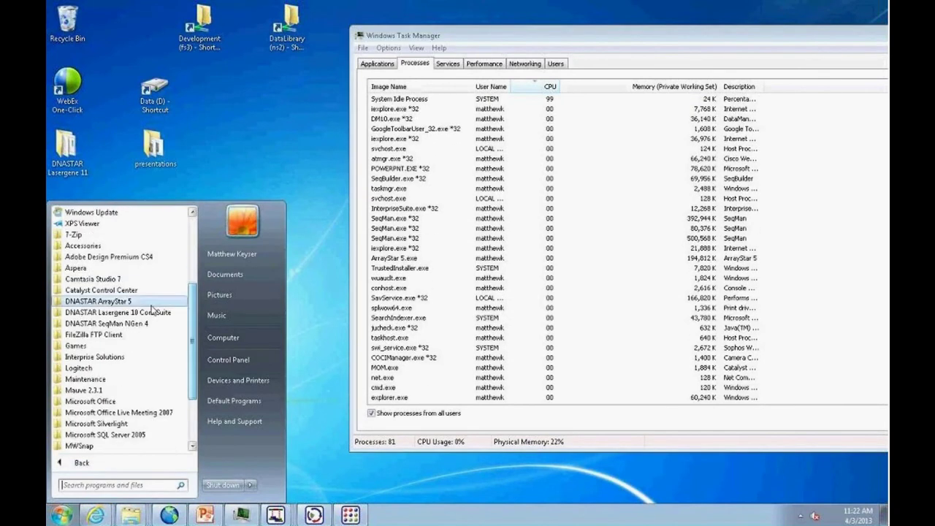
{"action": "left_click", "coordinate": [175, 312]}
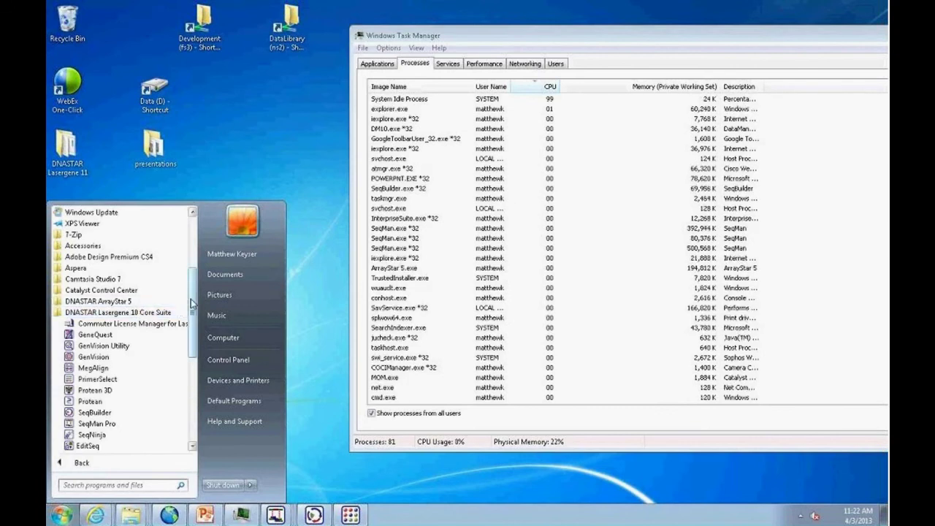
{"action": "scroll", "coordinate": [146, 314], "scroll_direction": "down", "scroll_amount": 3}
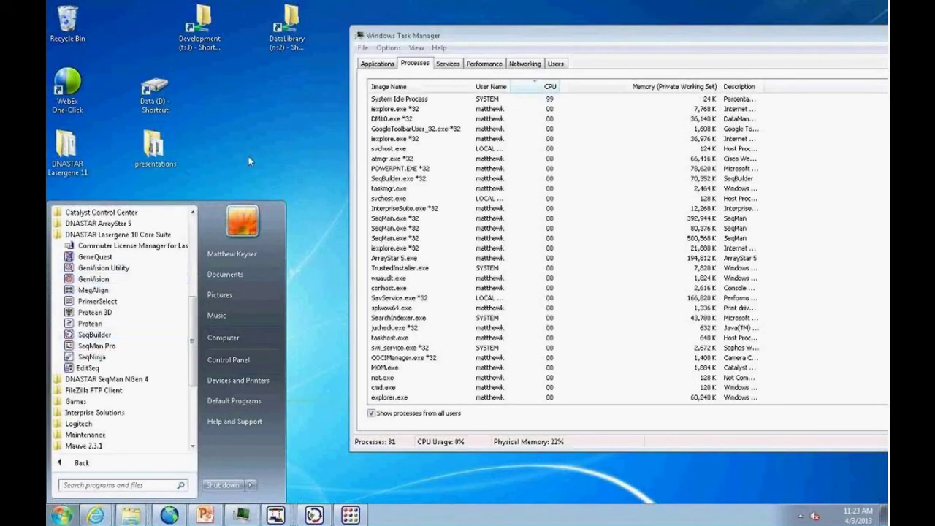
{"action": "left_click", "coordinate": [300, 162]}
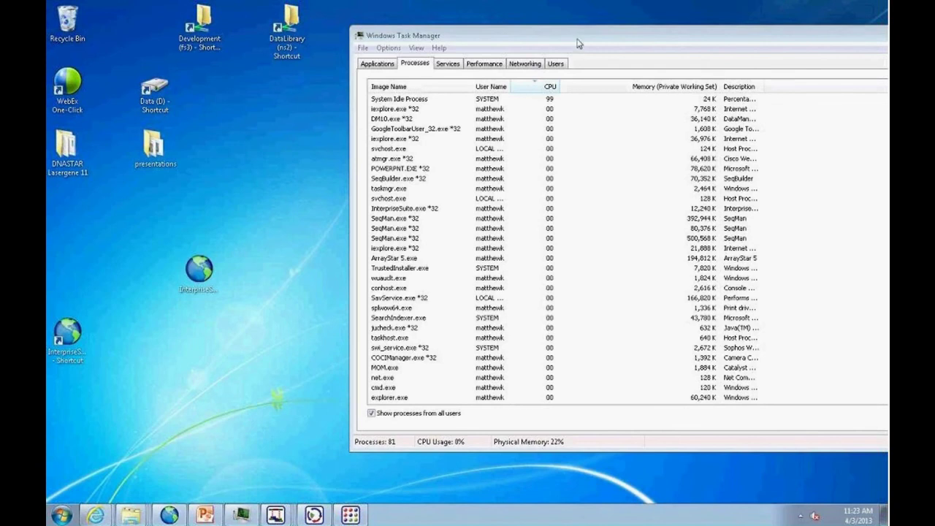
Close Task Manager and switch to the SeqMan session containing the Ion Torrent 8.9kb MP M1655 de novo project.
{"action": "left_click_drag", "start_coordinate": [575, 41], "coordinate": [390, 95]}
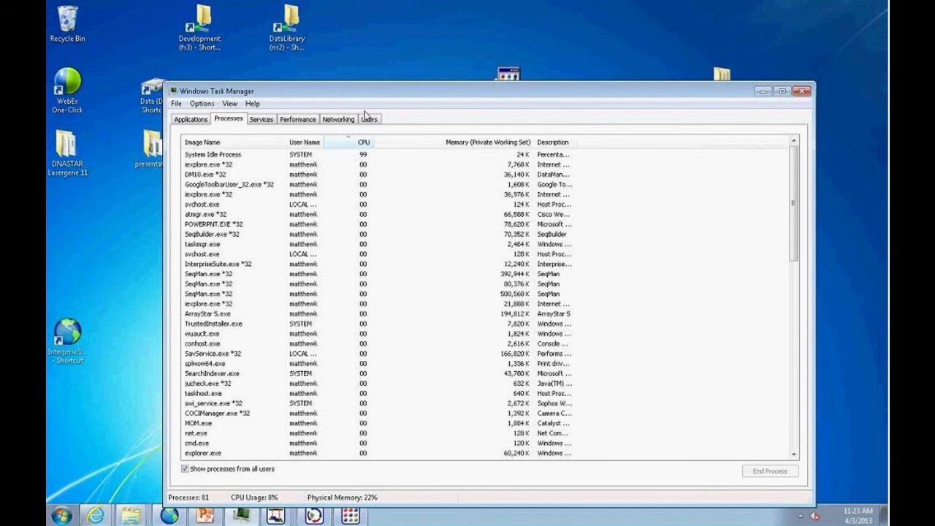
{"action": "left_click", "coordinate": [803, 92]}
{"action": "mouse_move", "coordinate": [243, 518]}
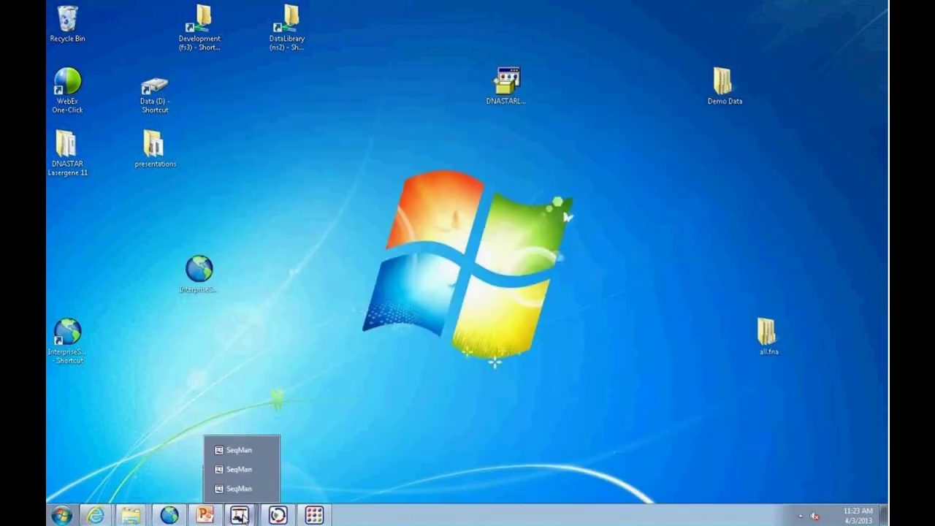
{"action": "left_click", "coordinate": [239, 488]}
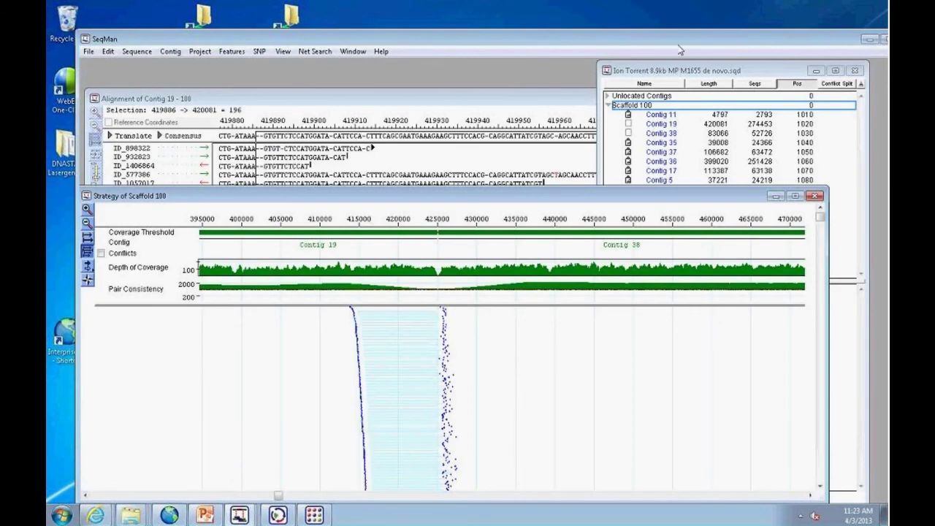
Bring the project's contig list window to the front, reposition it, and widen it to show the whole Conflict Split column.
{"action": "left_click", "coordinate": [773, 75]}
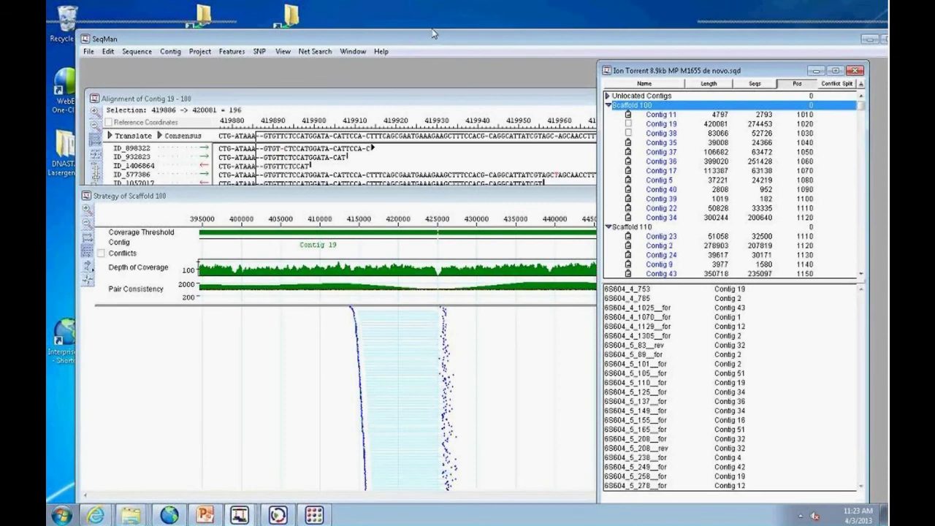
{"action": "left_click_drag", "start_coordinate": [432, 34], "coordinate": [402, 26]}
{"action": "left_click_drag", "start_coordinate": [723, 62], "coordinate": [546, 63]}
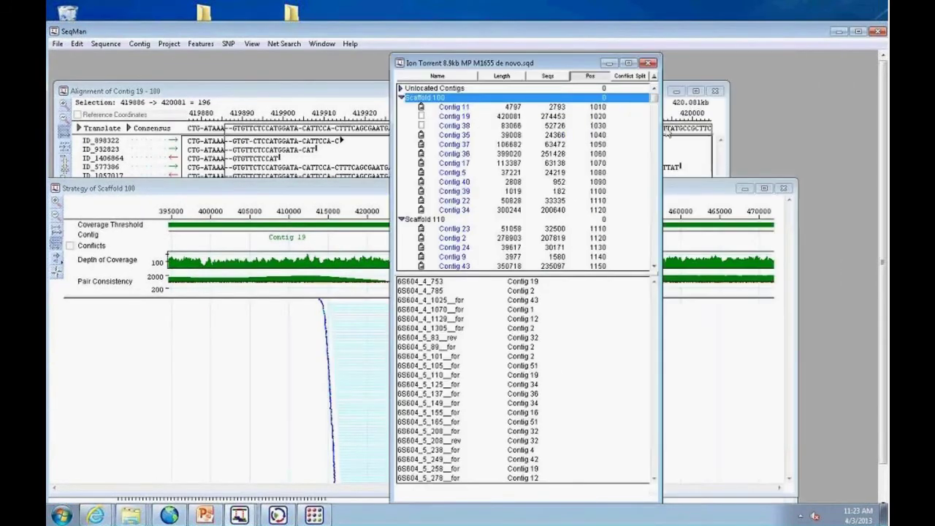
{"action": "left_click_drag", "start_coordinate": [662, 134], "coordinate": [789, 143]}
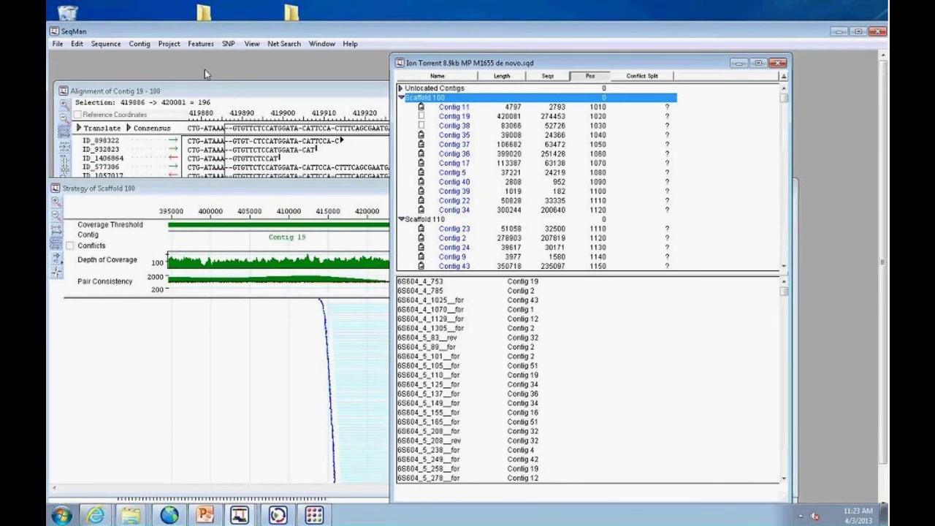
Expand the unlocated contigs, unlock Contig 58 for editing, and set its position to 2.
{"action": "left_click", "coordinate": [169, 44]}
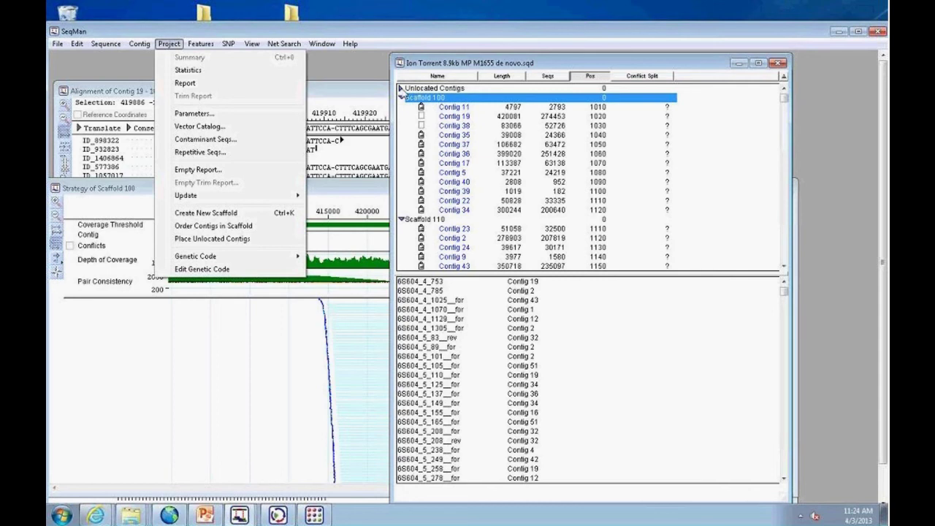
{"action": "left_click", "coordinate": [401, 89]}
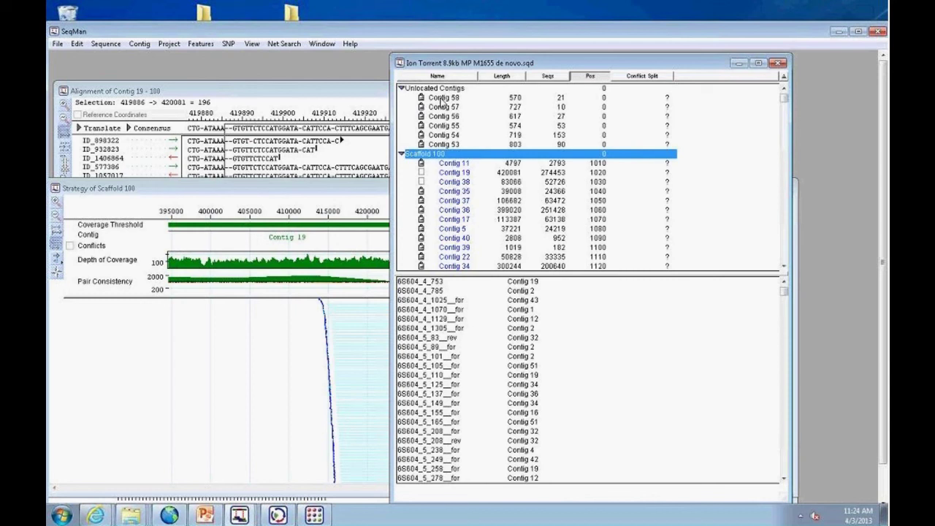
{"action": "left_click", "coordinate": [606, 103]}
{"action": "left_click", "coordinate": [607, 103]}
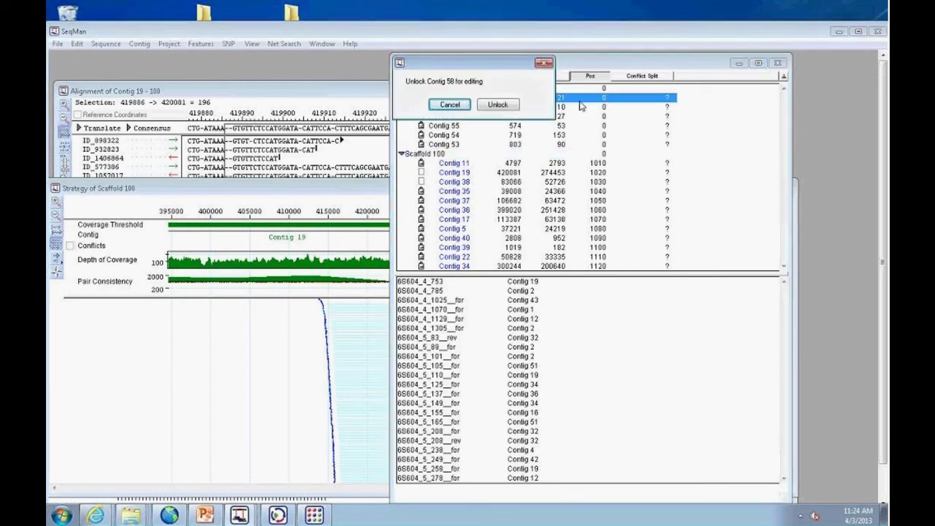
{"action": "left_click", "coordinate": [501, 108]}
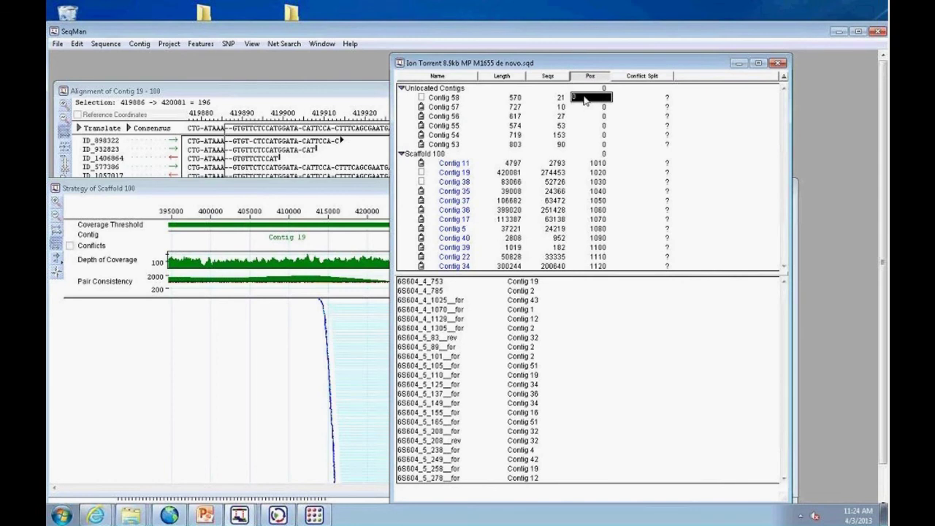
{"action": "type", "text": "2"}
{"action": "left_click", "coordinate": [599, 117]}
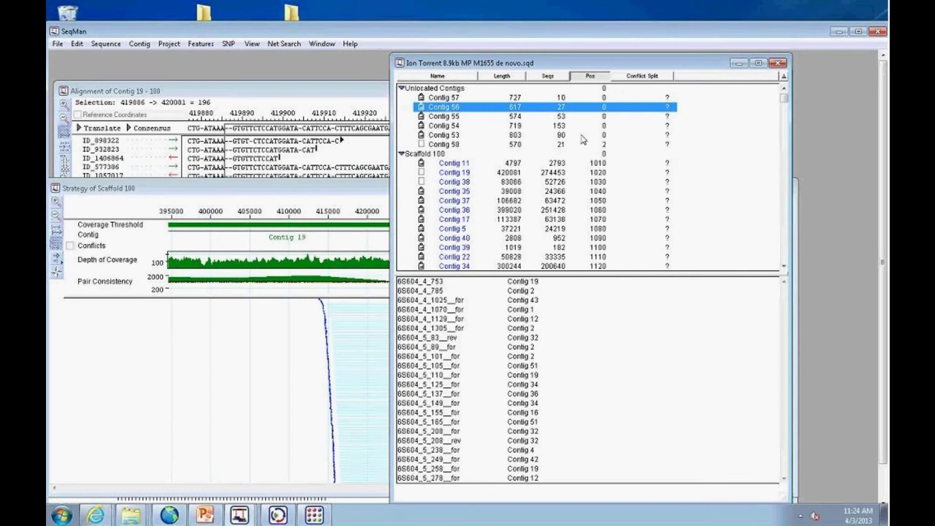
Move the contig list window aside and review the available project and contig commands, including Order Contigs and Place Unlocated Contigs.
{"action": "left_click", "coordinate": [169, 44]}
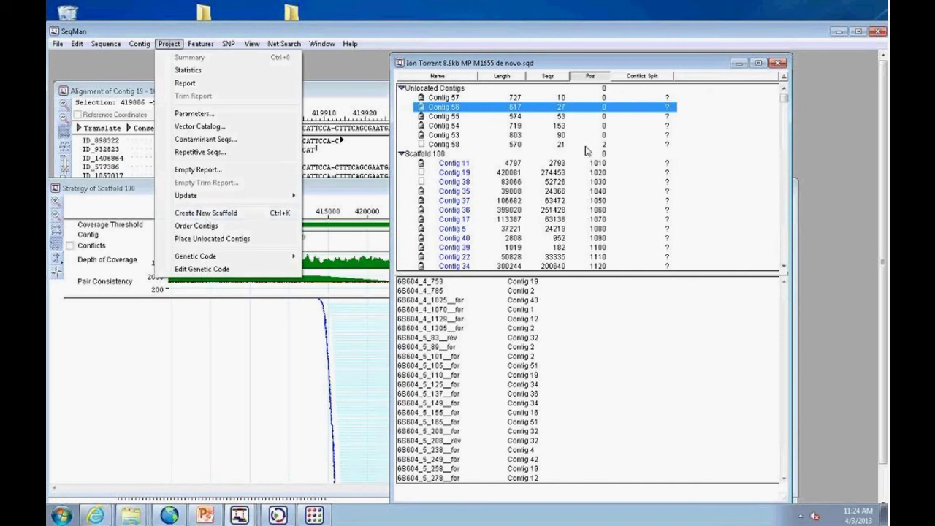
{"action": "left_click", "coordinate": [700, 121]}
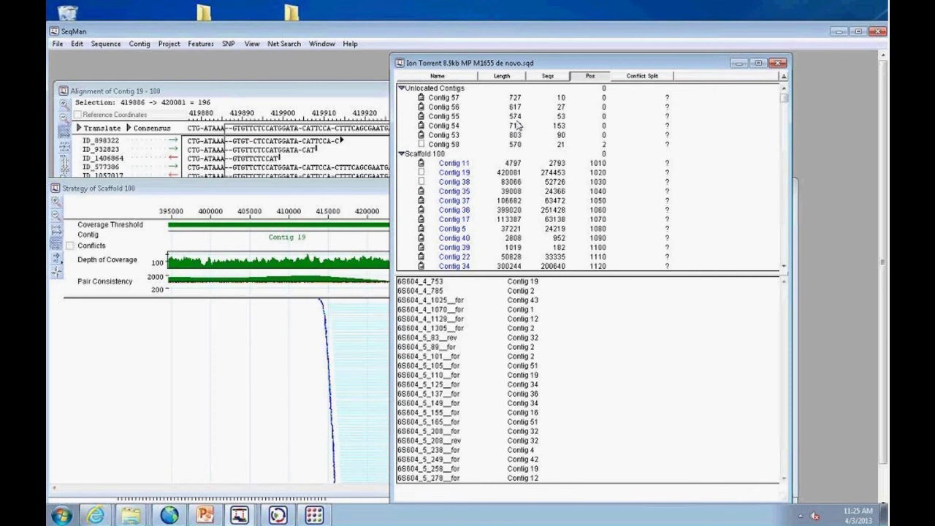
{"action": "left_click_drag", "start_coordinate": [553, 66], "coordinate": [615, 69]}
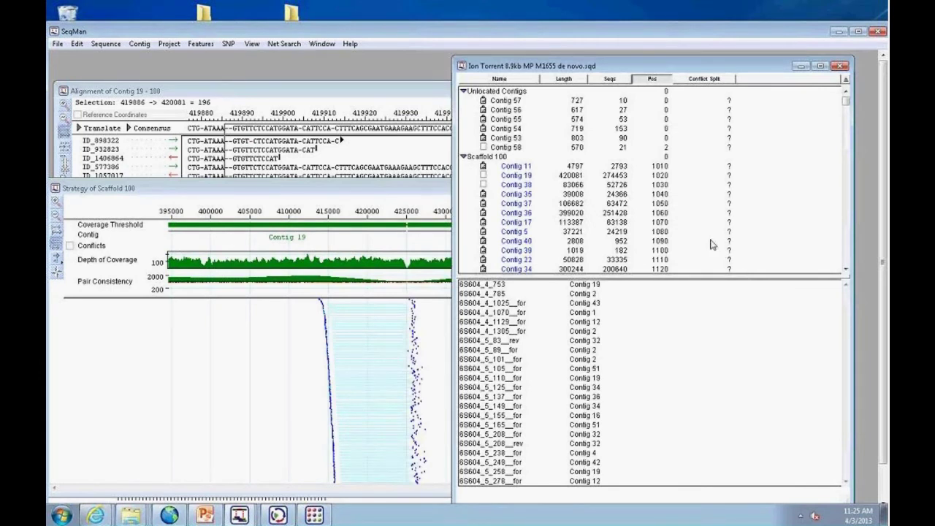
{"action": "left_click", "coordinate": [173, 45]}
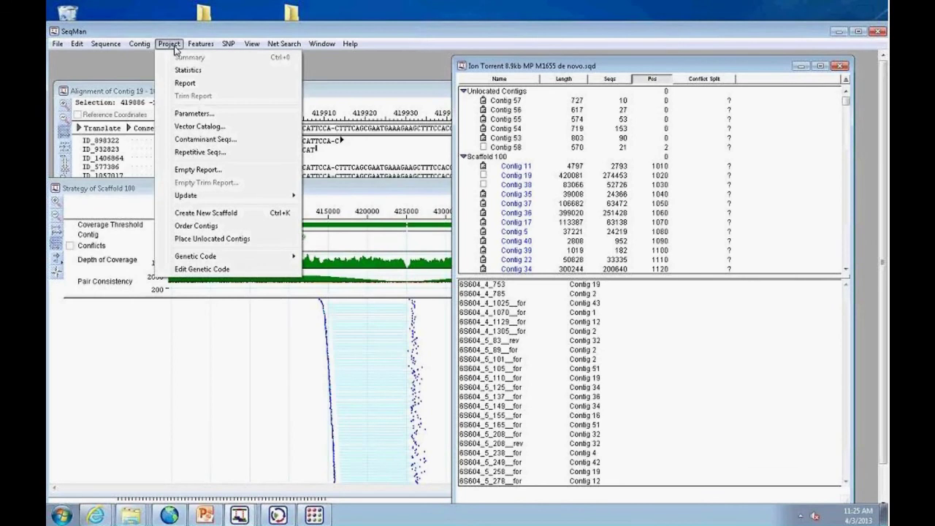
{"action": "mouse_move", "coordinate": [140, 45]}
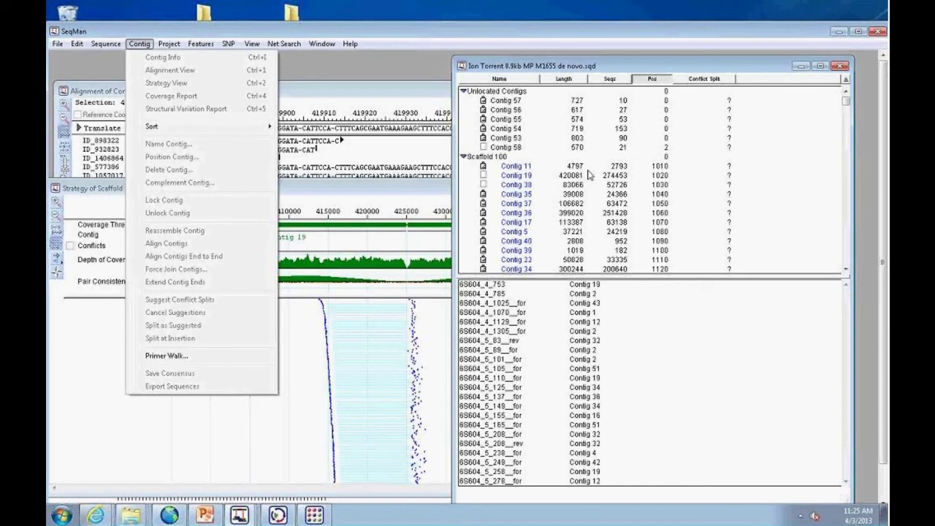
Lock unlocated Contig 58 and Contigs 19 and 38 in Scaffold 100.
{"action": "left_click", "coordinate": [526, 179]}
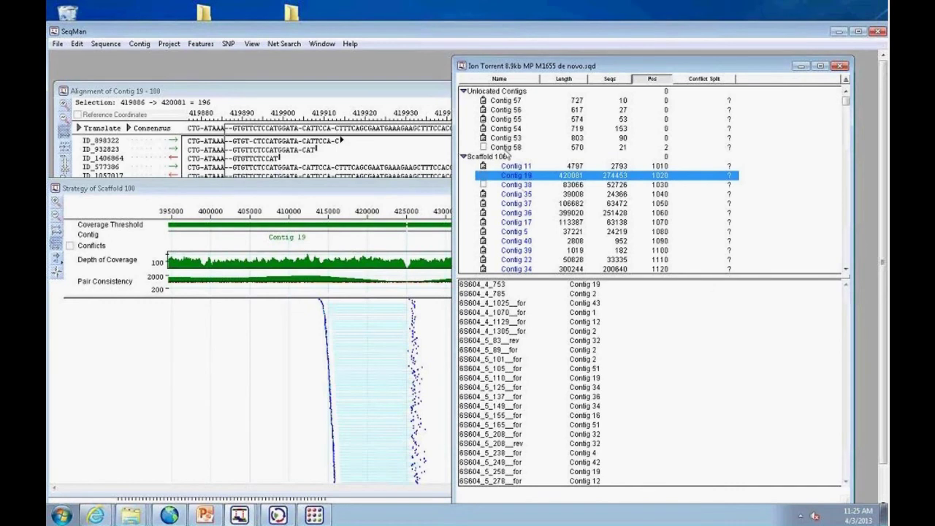
{"action": "left_click", "coordinate": [484, 148]}
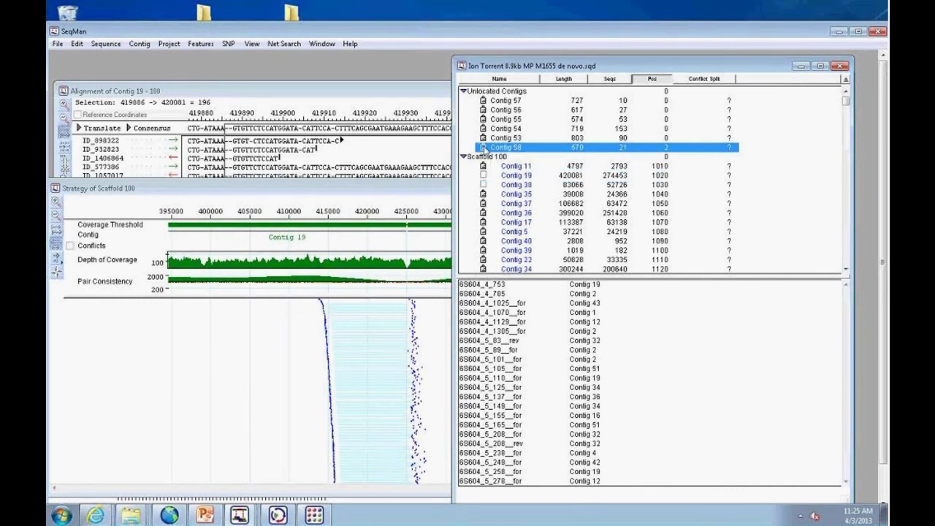
{"action": "left_click", "coordinate": [485, 176]}
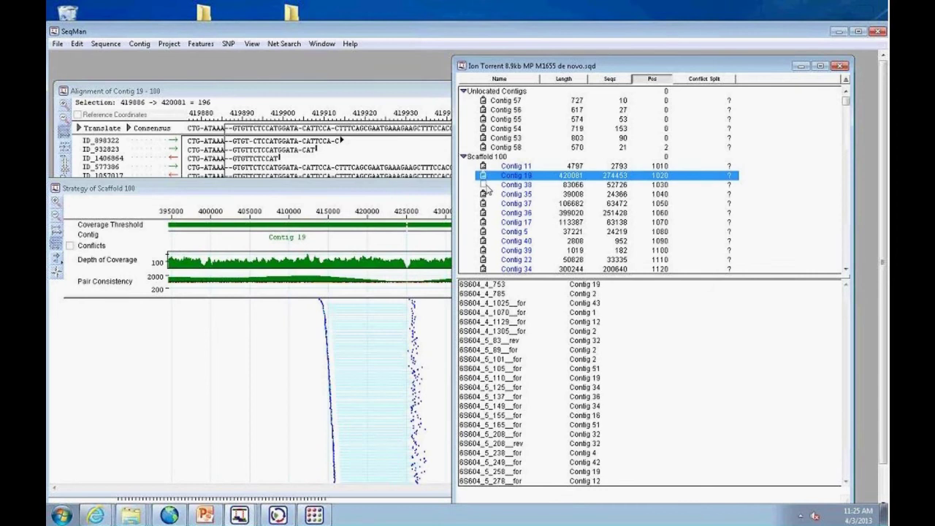
{"action": "scroll", "coordinate": [638, 216], "scroll_direction": "down", "scroll_amount": 4}
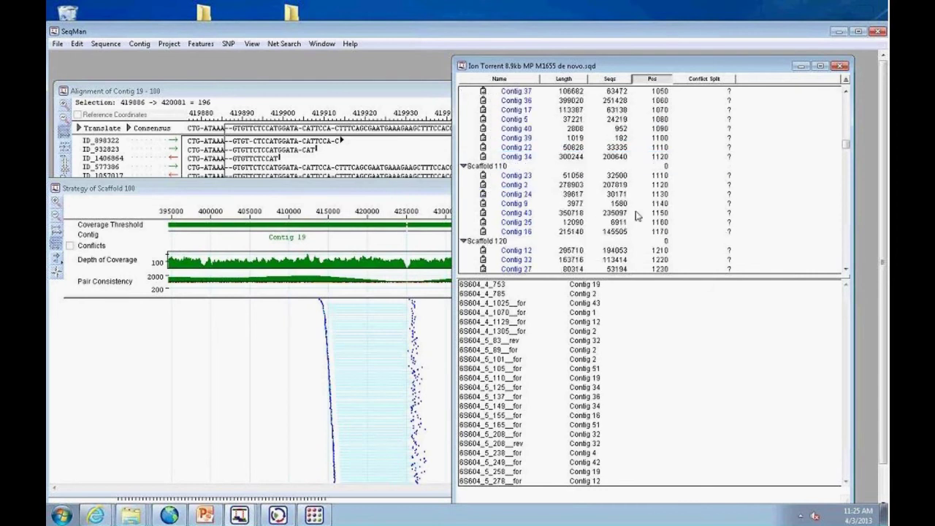
{"action": "scroll", "coordinate": [638, 216], "scroll_direction": "down", "scroll_amount": 10}
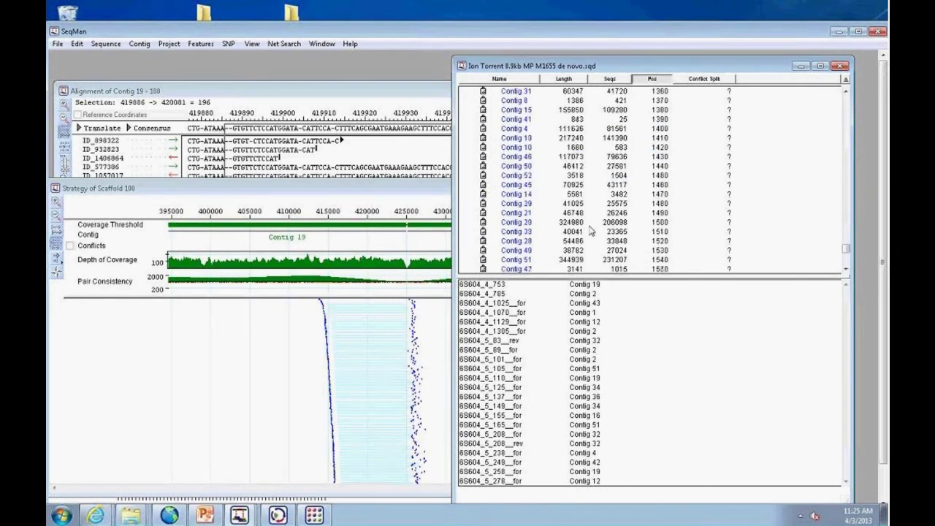
{"action": "scroll", "coordinate": [592, 231], "scroll_direction": "up", "scroll_amount": 15}
{"action": "left_click", "coordinate": [595, 185]}
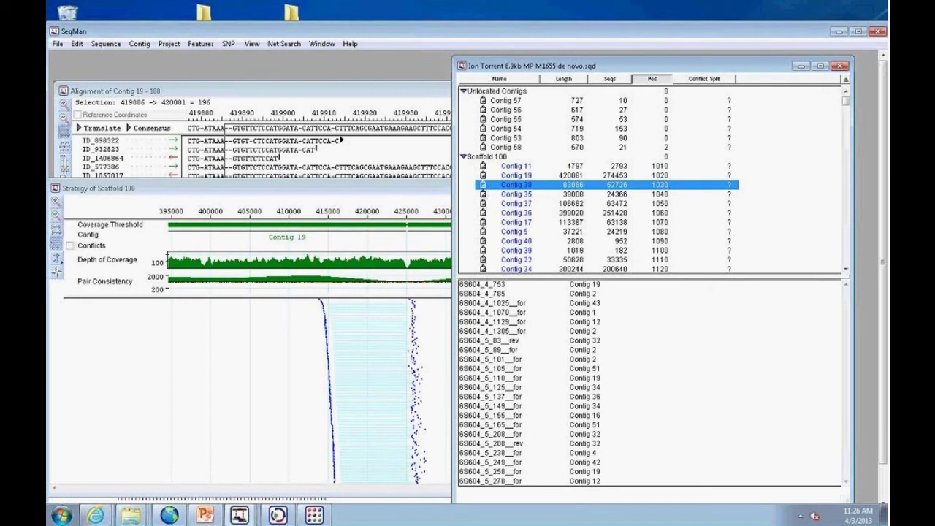
Unlock Contig 19 in Scaffold 100, open its alignment view, and reposition the alignment window.
{"action": "left_click", "coordinate": [526, 178]}
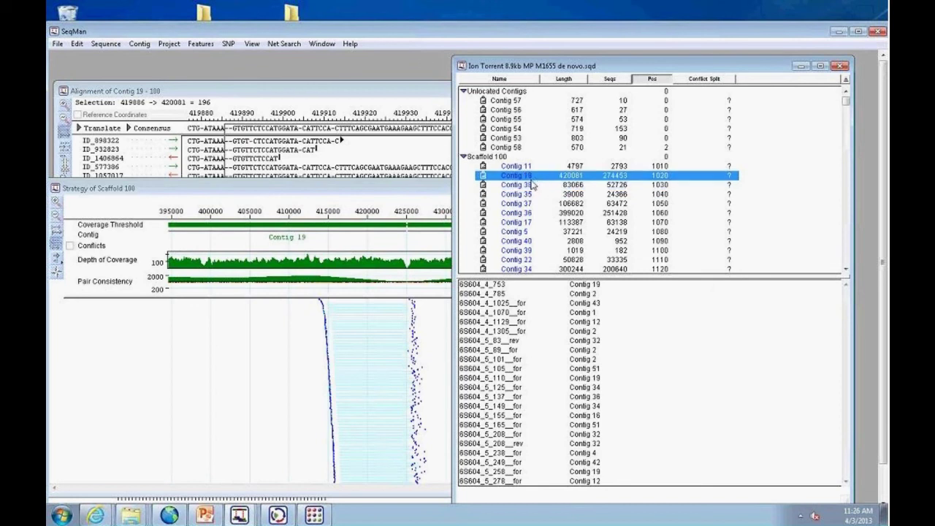
{"action": "left_click", "coordinate": [531, 185]}
{"action": "left_click", "coordinate": [482, 176]}
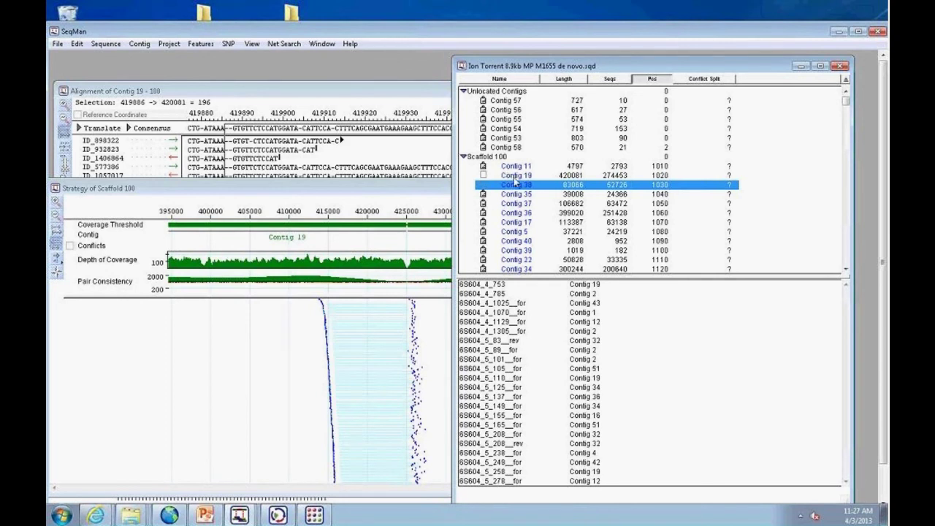
{"action": "left_click", "coordinate": [511, 177]}
{"action": "double_click", "coordinate": [514, 179]}
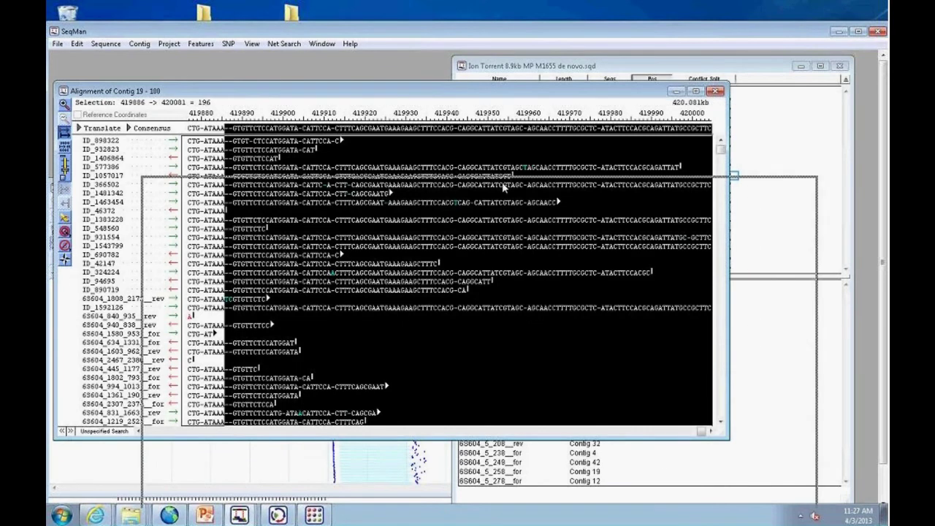
{"action": "left_click_drag", "start_coordinate": [414, 94], "coordinate": [536, 103]}
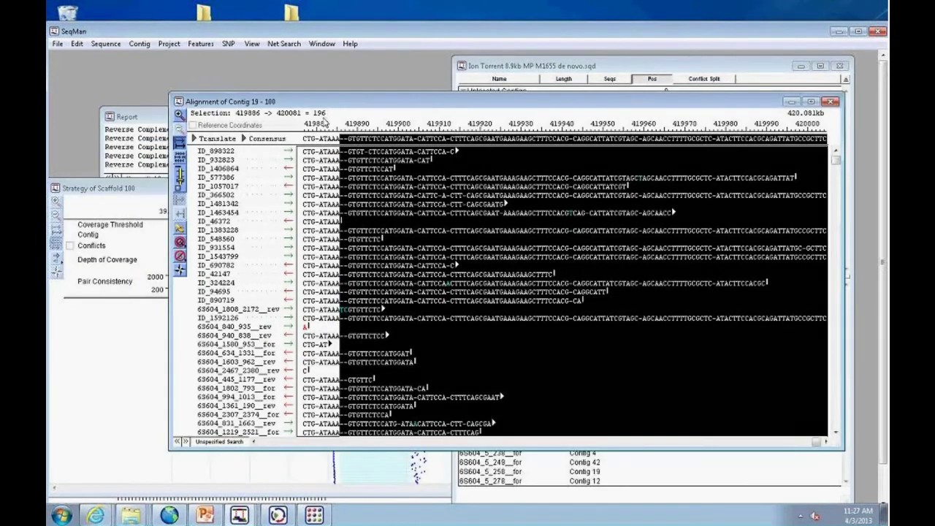
{"action": "left_click_drag", "start_coordinate": [369, 105], "coordinate": [374, 117]}
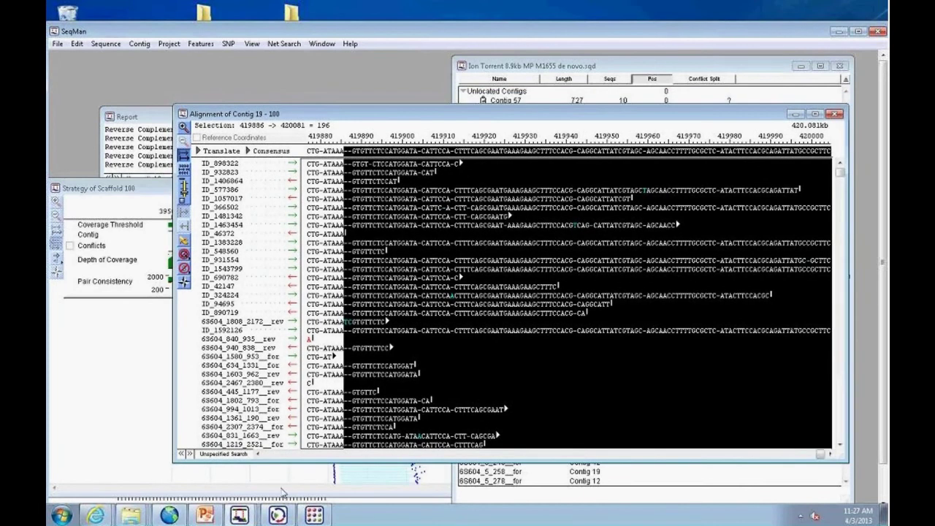
Bring forward and enlarge the Scaffold 100 strategy view, and list the individual read pairs spanning Contig 19 and Contig 38.
{"action": "left_click", "coordinate": [133, 190]}
{"action": "left_click_drag", "start_coordinate": [350, 189], "coordinate": [349, 104]}
{"action": "left_click_drag", "start_coordinate": [793, 409], "coordinate": [844, 472]}
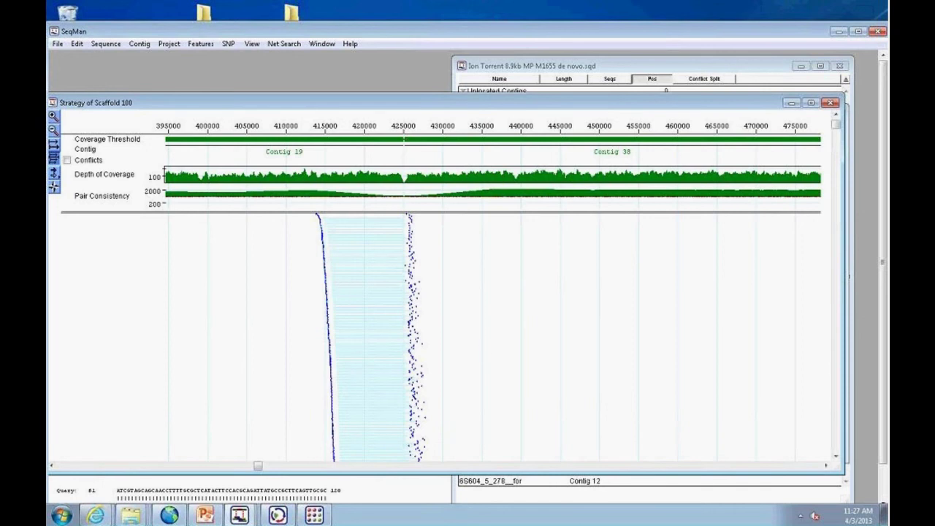
{"action": "left_click", "coordinate": [54, 143]}
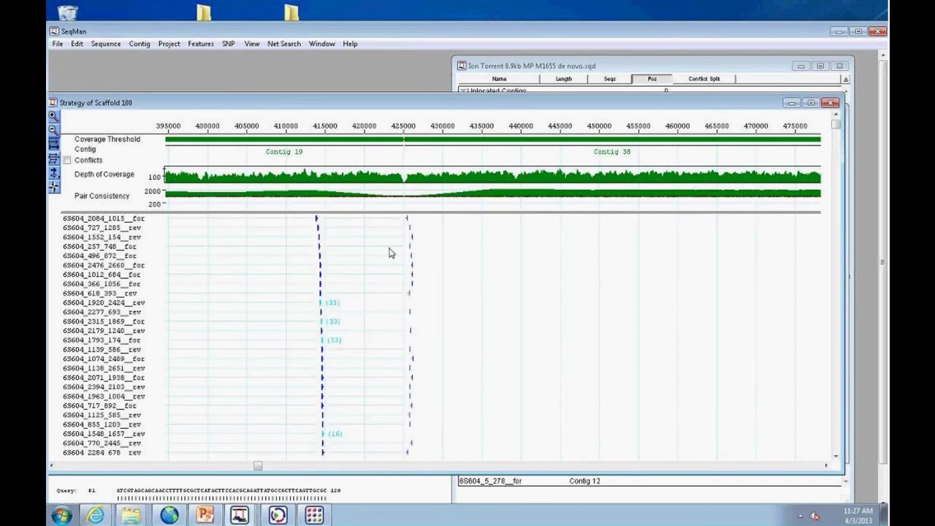
{"action": "left_click", "coordinate": [838, 147]}
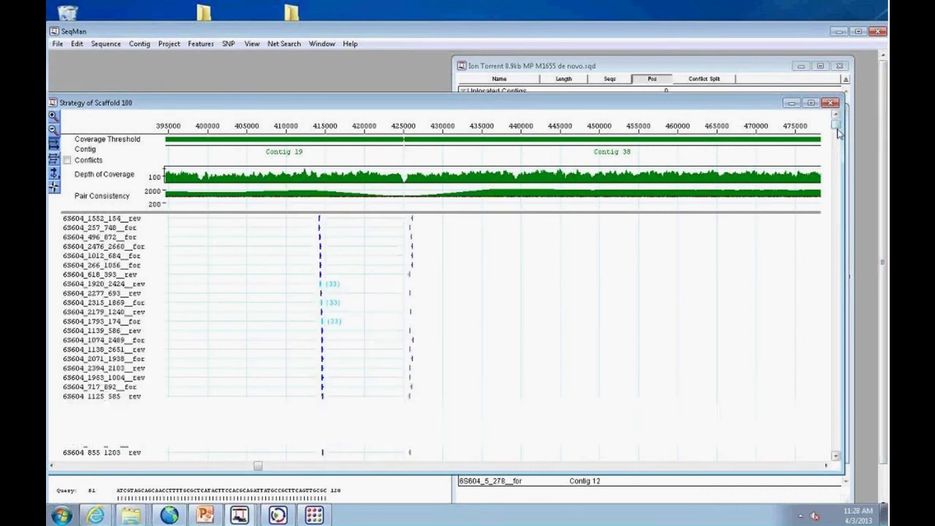
{"action": "left_click_drag", "start_coordinate": [839, 147], "coordinate": [837, 182]}
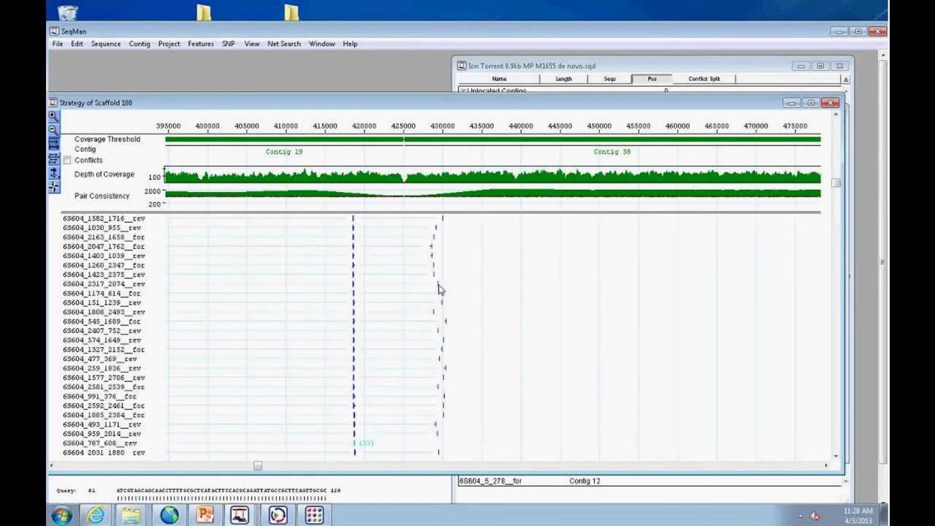
Open the alignment at the end of Contig 19, select bases 419860 to 420081, and bring up the blastn results against nr.
{"action": "double_click", "coordinate": [404, 143]}
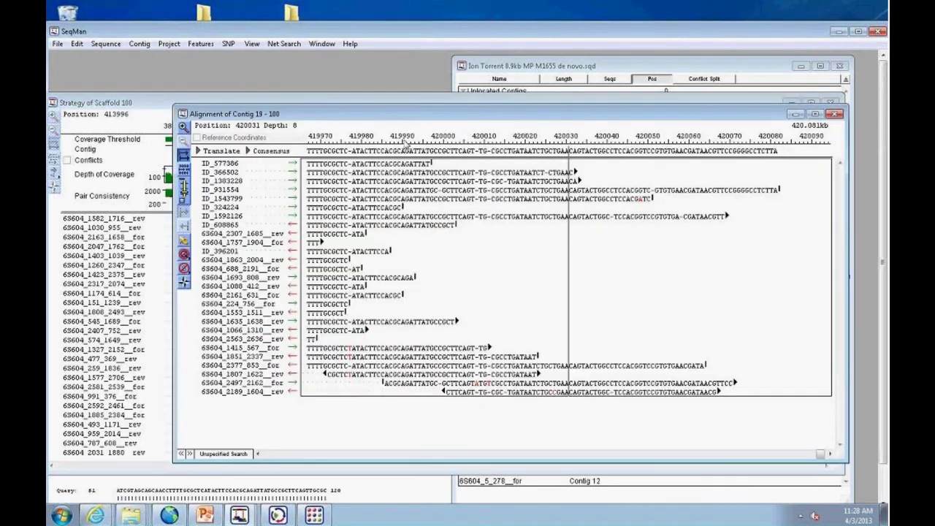
{"action": "left_click_drag", "start_coordinate": [777, 151], "coordinate": [308, 166]}
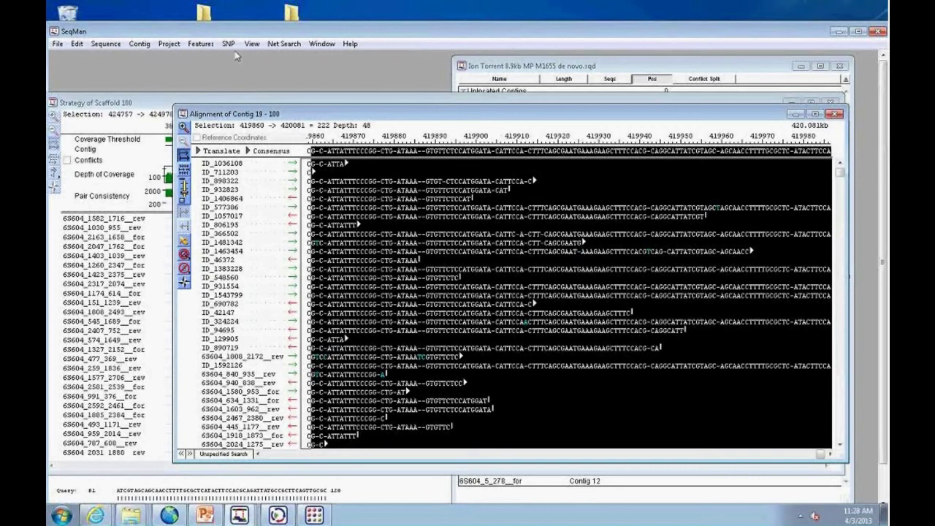
{"action": "left_click", "coordinate": [277, 45]}
{"action": "left_click", "coordinate": [299, 60]}
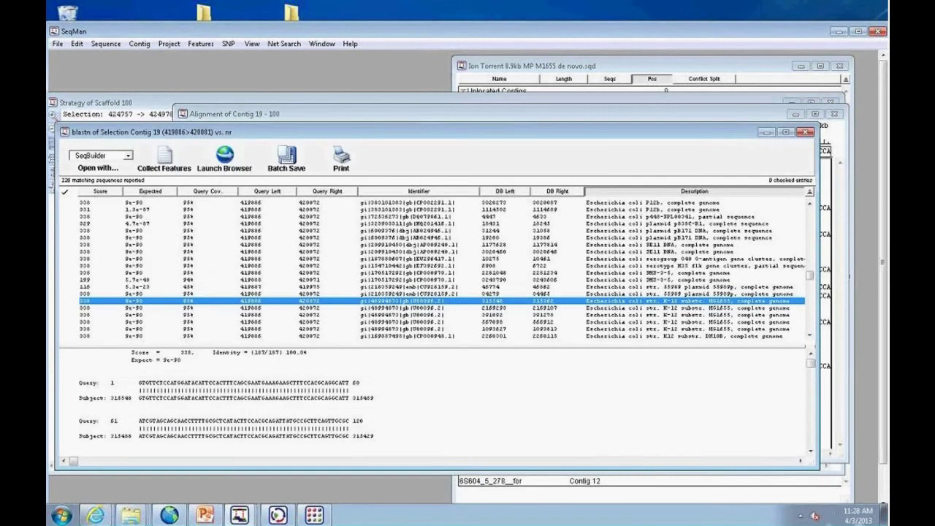
Enlarge the blastn results window and examine the alignments of the Escherichia coli str. K-12 substr. MG1655 hits.
{"action": "left_click_drag", "start_coordinate": [816, 464], "coordinate": [856, 487]}
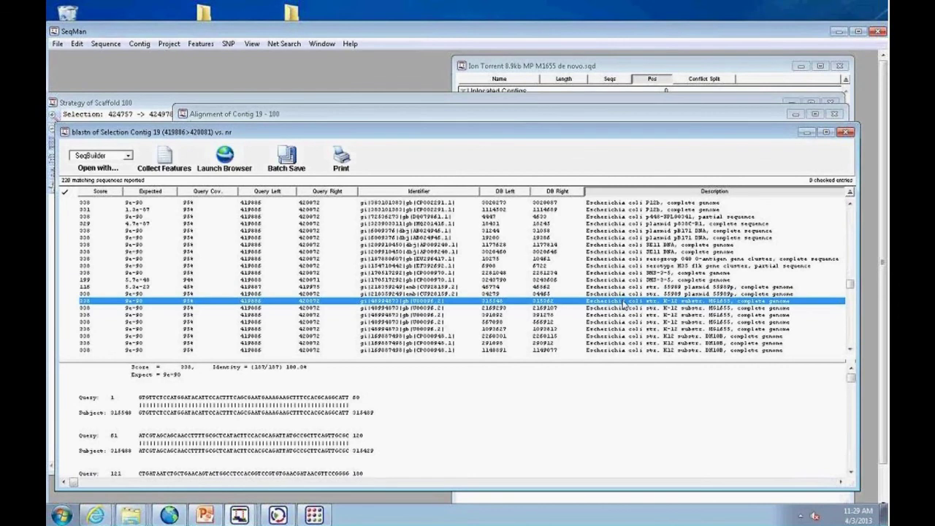
{"action": "left_click", "coordinate": [546, 310]}
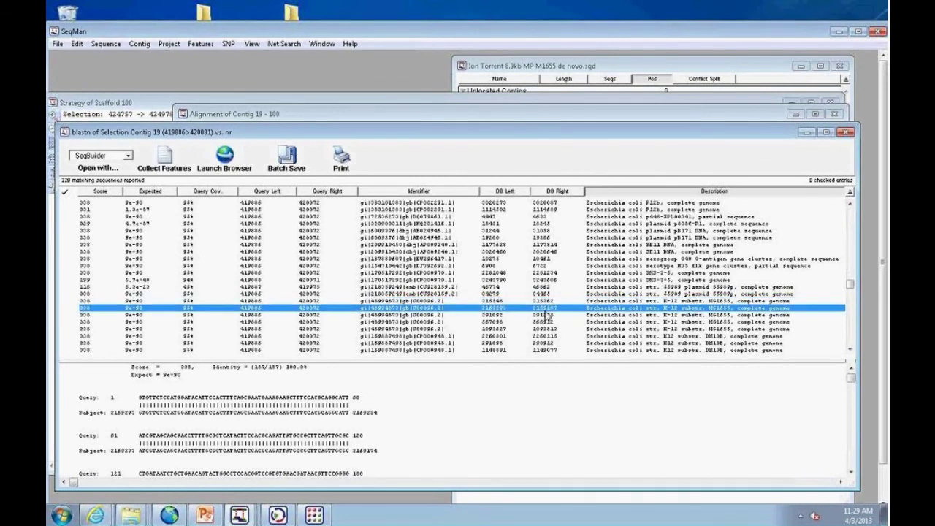
{"action": "key", "text": "Down"}
{"action": "key", "text": "Down"}
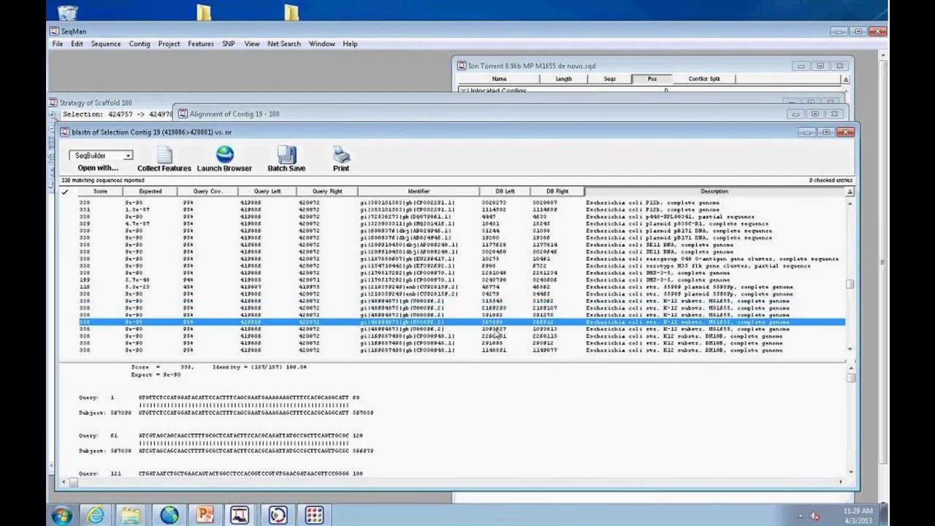
{"action": "left_click", "coordinate": [497, 330]}
{"action": "key", "text": "Up"}
{"action": "key", "text": "Up"}
{"action": "key", "text": "Up"}
{"action": "key", "text": "Up"}
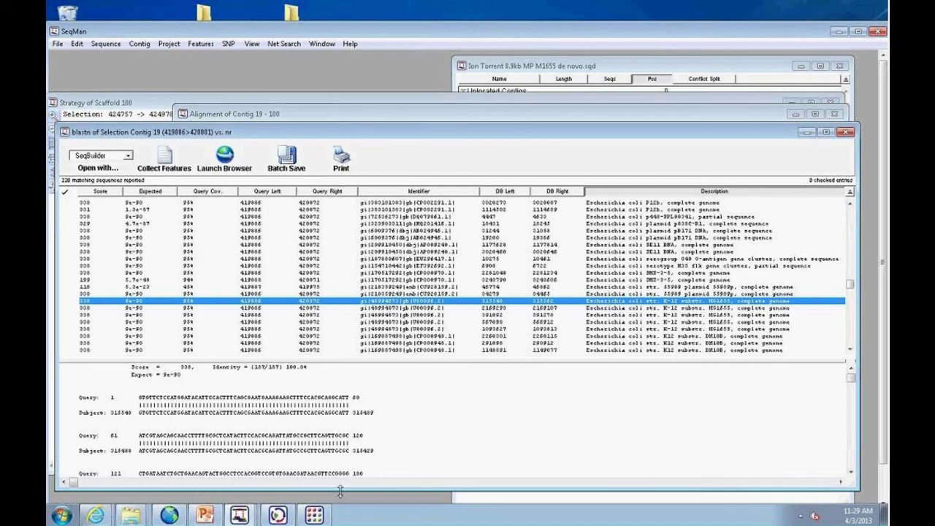
Switch to SeqBuilder, reposition its window, and enlarge the NC_000913.gbk genome map.
{"action": "left_click", "coordinate": [278, 515]}
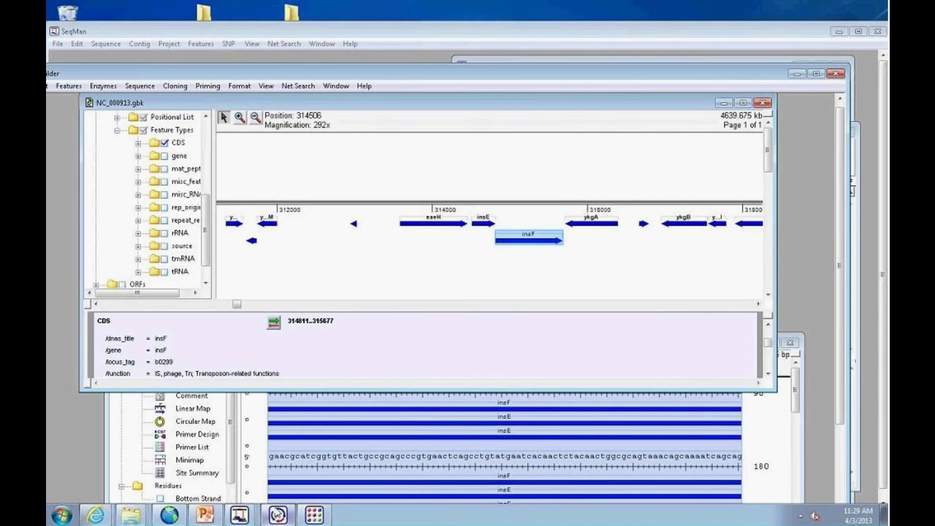
{"action": "left_click_drag", "start_coordinate": [366, 74], "coordinate": [394, 40]}
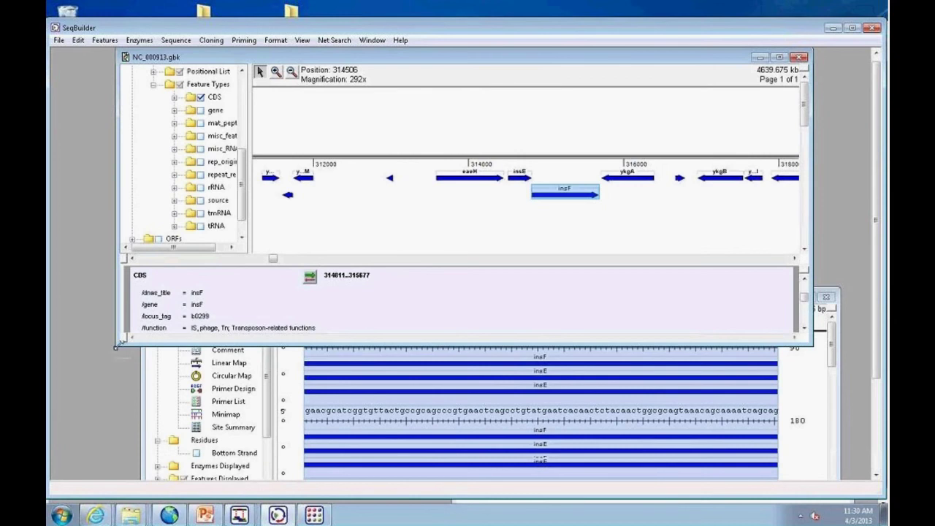
{"action": "left_click_drag", "start_coordinate": [116, 348], "coordinate": [66, 358]}
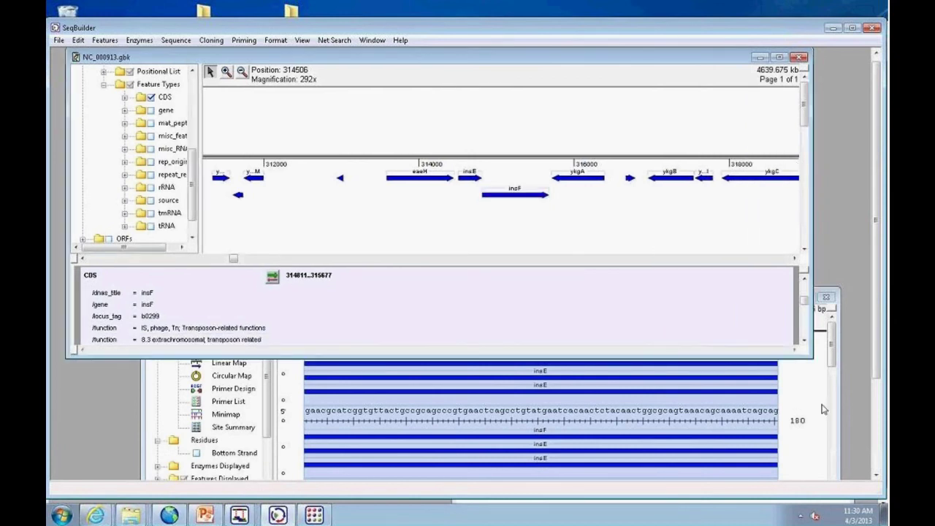
{"action": "left_click_drag", "start_coordinate": [811, 357], "coordinate": [863, 368]}
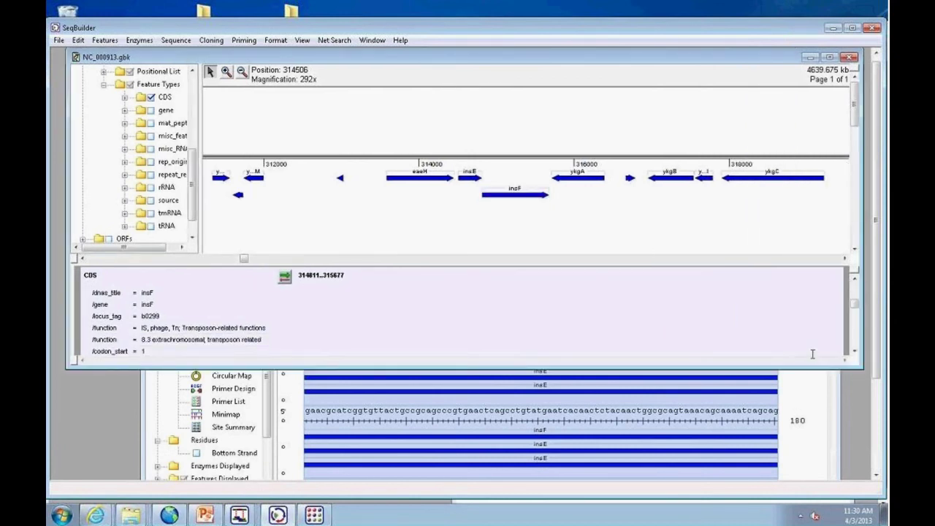
Go to position 314735 in NC_000913.gbk and select the insE coding sequence there to show its annotation.
{"action": "left_click", "coordinate": [78, 40]}
{"action": "left_click", "coordinate": [95, 208]}
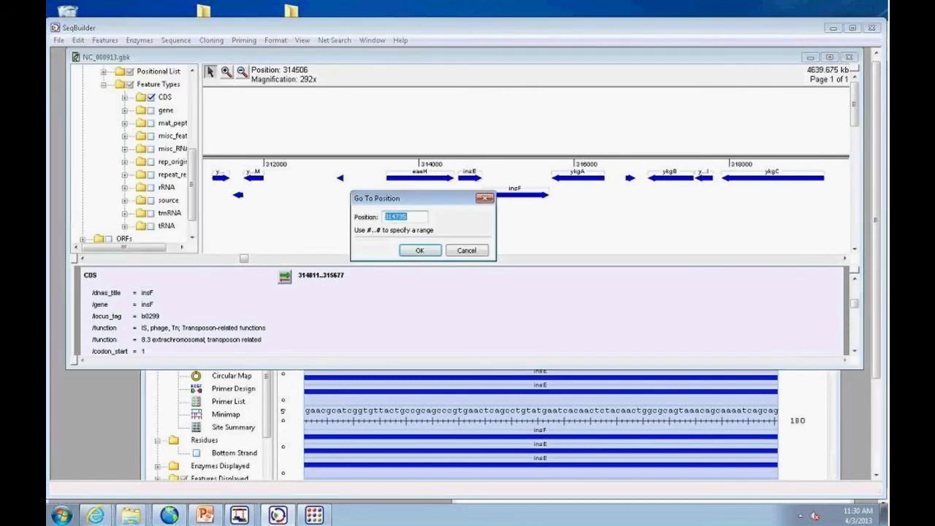
{"action": "left_click_drag", "start_coordinate": [410, 199], "coordinate": [455, 264]}
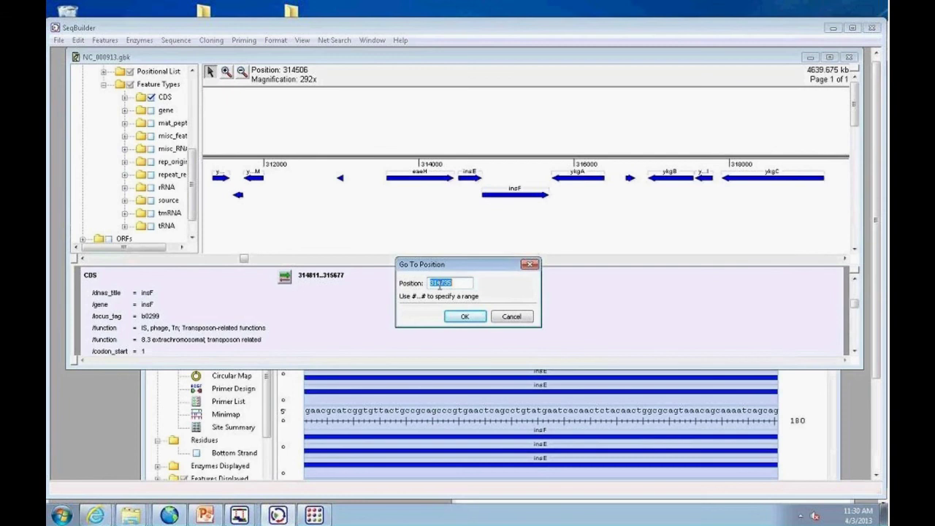
{"action": "left_click", "coordinate": [461, 317]}
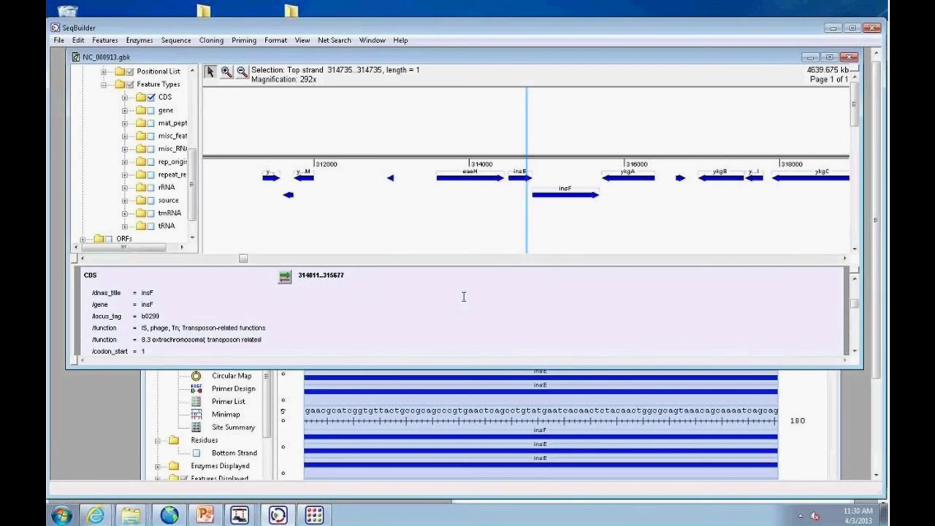
{"action": "left_click", "coordinate": [523, 183]}
{"action": "left_click", "coordinate": [523, 184]}
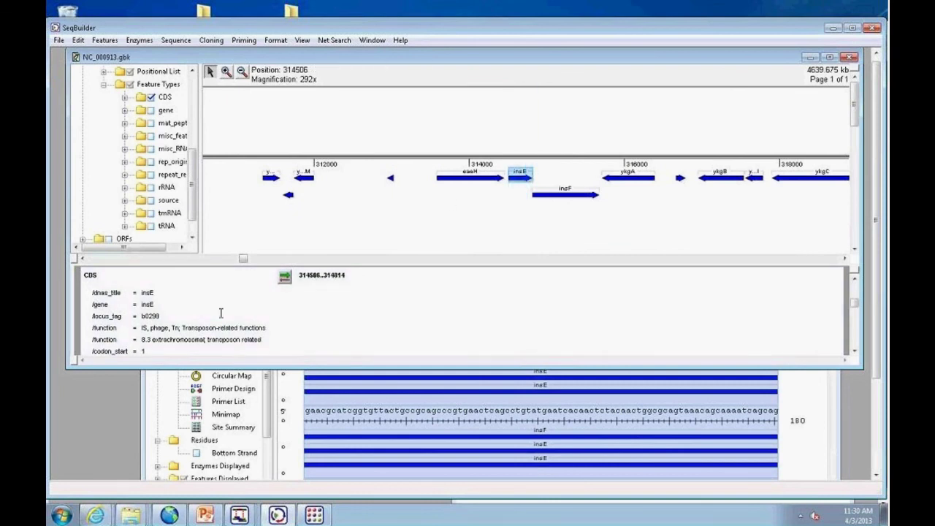
Enlarge the NC_000913.gbk window, select bases 314516 to 315669 spanning insE and insF, and copy the selection.
{"action": "left_click_drag", "start_coordinate": [230, 367], "coordinate": [229, 475]}
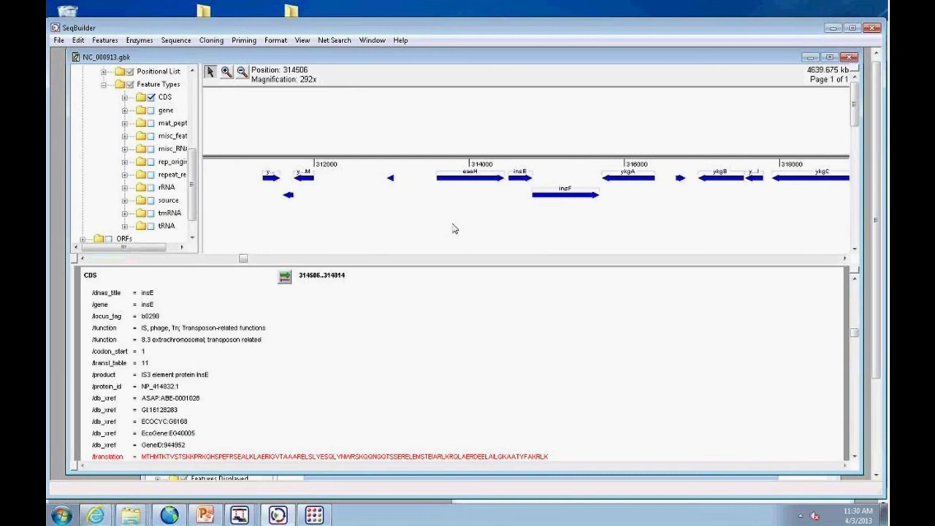
{"action": "left_click", "coordinate": [584, 195]}
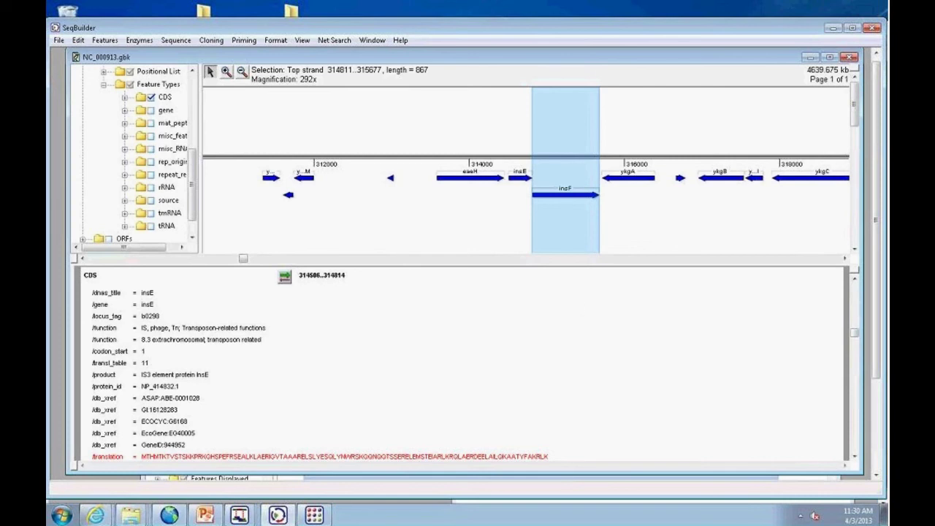
{"action": "left_click", "coordinate": [517, 162]}
{"action": "left_click_drag", "start_coordinate": [510, 163], "coordinate": [599, 175]}
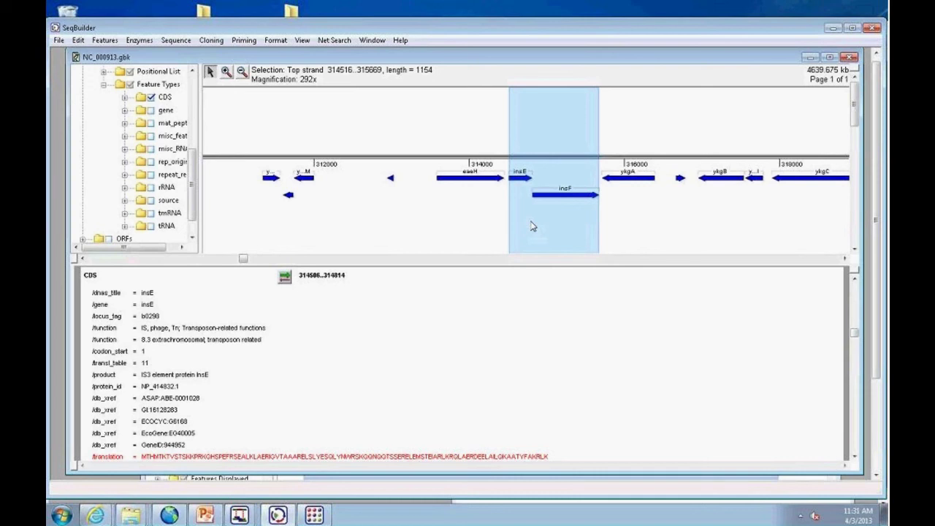
{"action": "left_click", "coordinate": [78, 40]}
{"action": "left_click", "coordinate": [100, 99]}
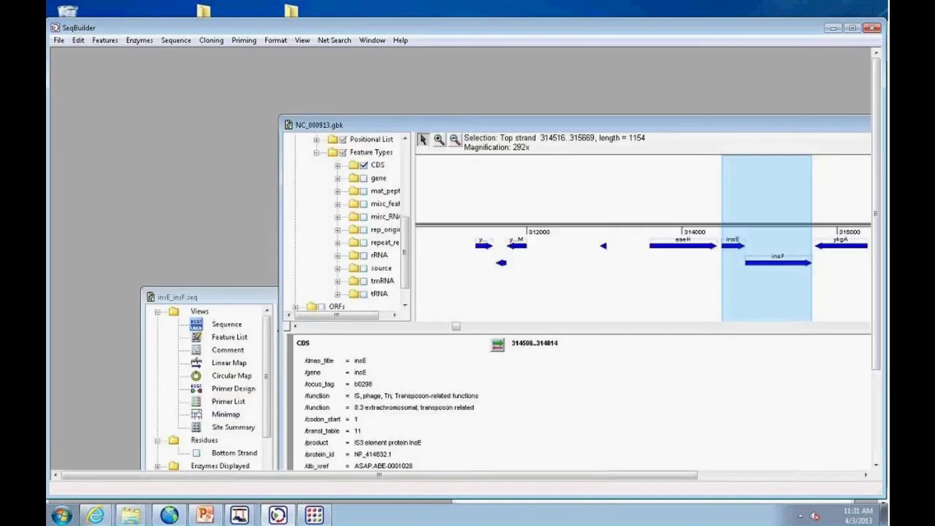
Reposition the insE_insF.seq document window and enlarge it to show more of the sequence and its annotation.
{"action": "left_click_drag", "start_coordinate": [212, 296], "coordinate": [181, 91]}
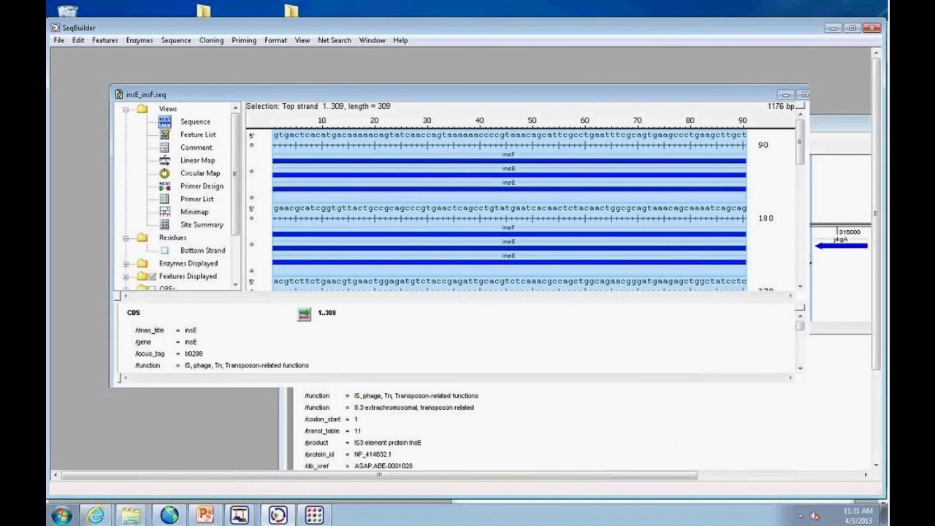
{"action": "left_click_drag", "start_coordinate": [809, 385], "coordinate": [839, 437]}
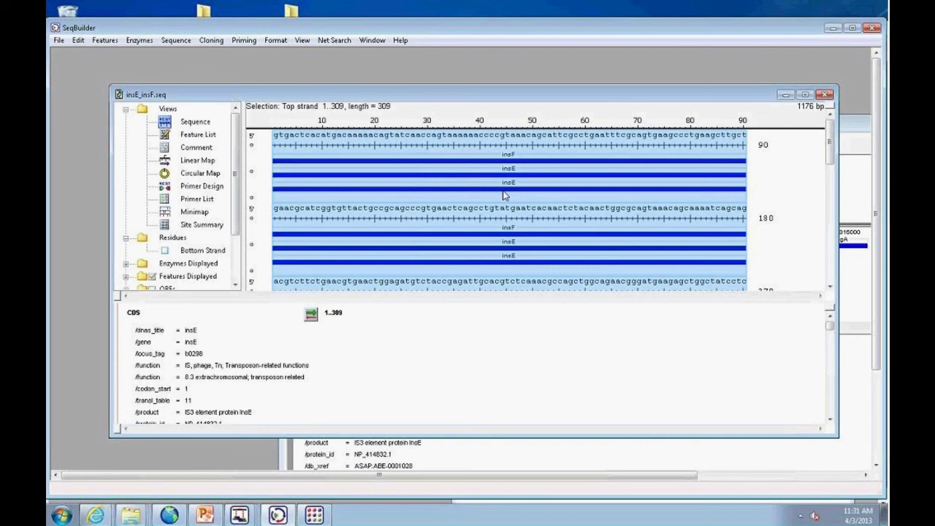
Return to SeqMan and minimize the blastn results, Contig 19 alignment and Scaffold 100 strategy windows.
{"action": "left_click", "coordinate": [832, 29]}
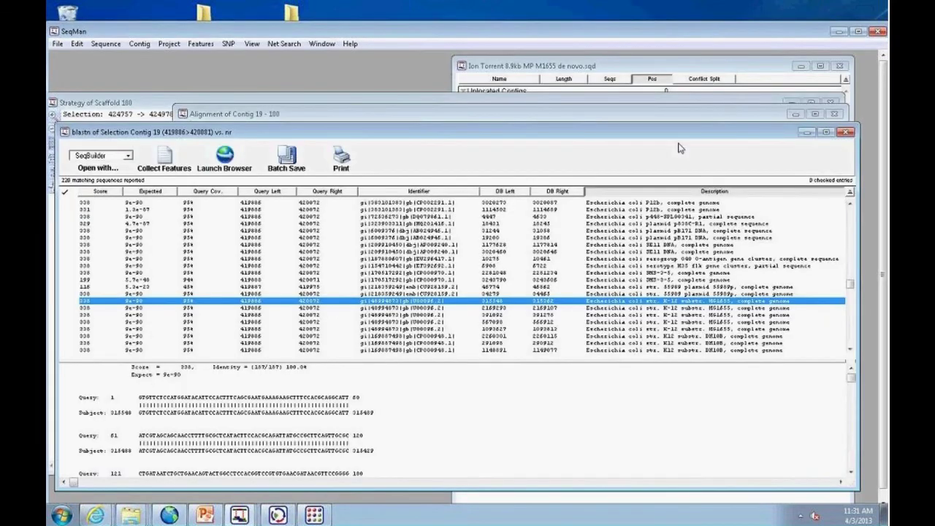
{"action": "left_click", "coordinate": [806, 133]}
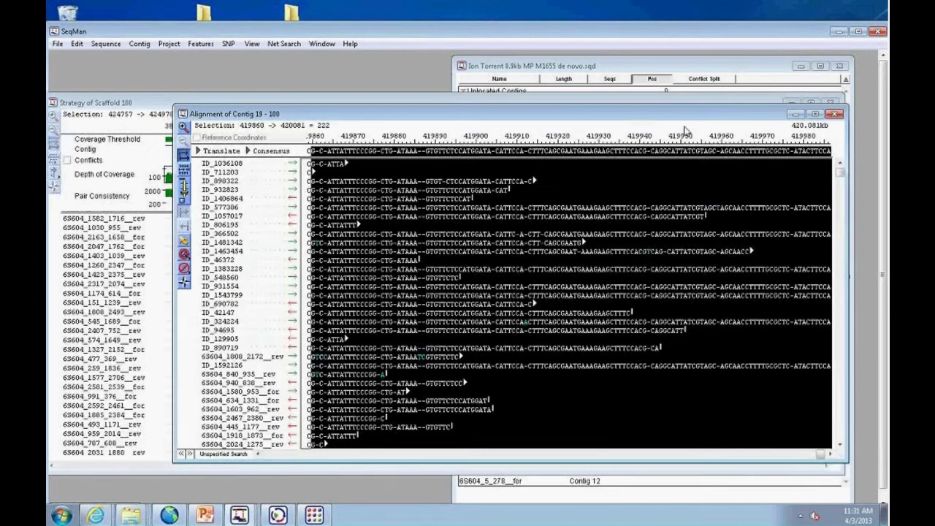
{"action": "left_click", "coordinate": [811, 117]}
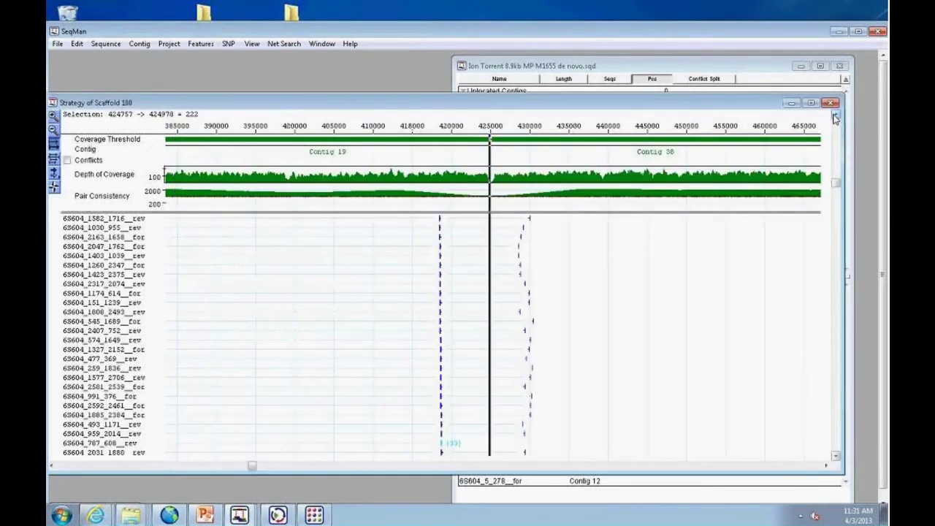
{"action": "left_click", "coordinate": [792, 107]}
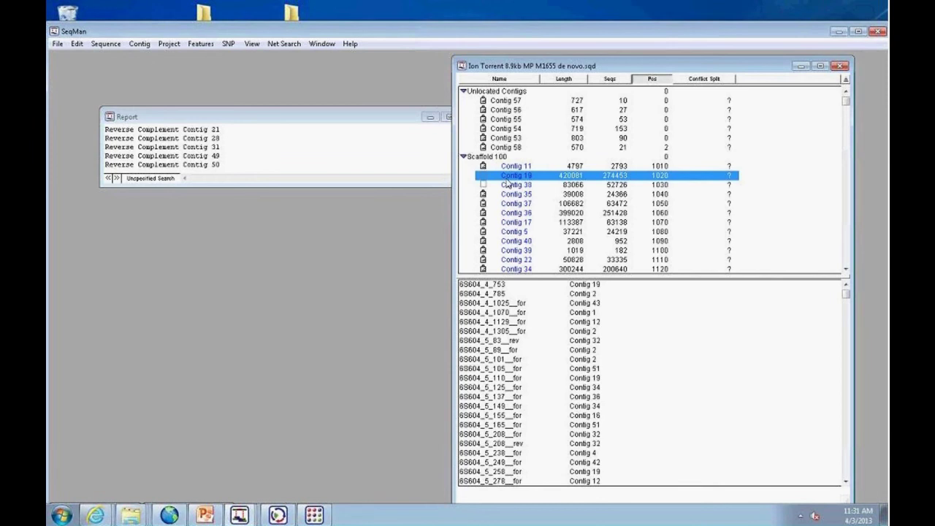
Add insE_insF from the Ion Torrent 400bp SE folder to the project's unassembled sequences and reposition that window.
{"action": "left_click", "coordinate": [106, 44]}
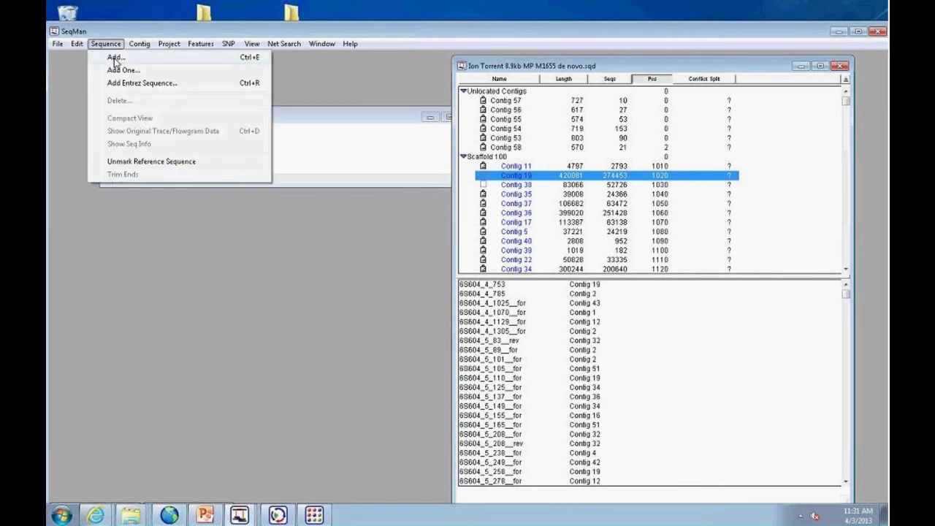
{"action": "left_click", "coordinate": [114, 58]}
{"action": "left_click_drag", "start_coordinate": [169, 65], "coordinate": [270, 222]}
{"action": "left_click", "coordinate": [186, 287]}
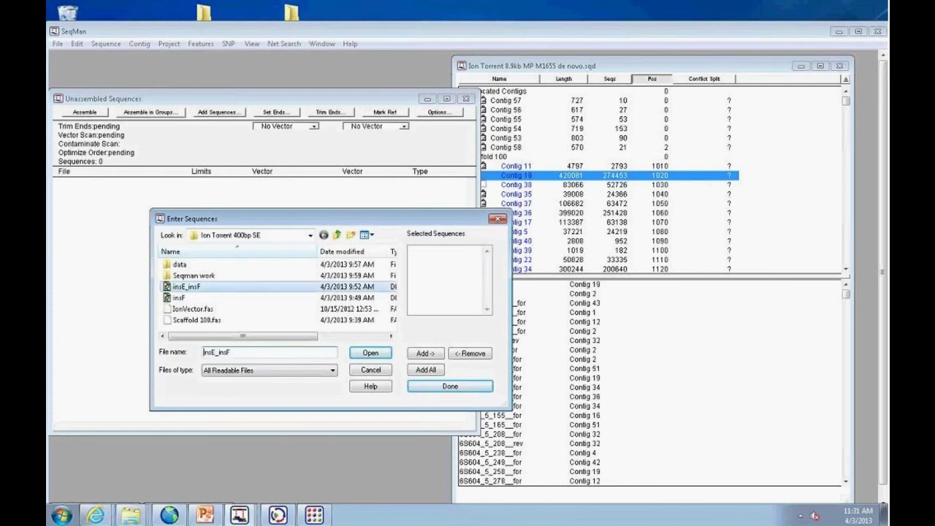
{"action": "left_click", "coordinate": [429, 357]}
{"action": "left_click", "coordinate": [443, 389]}
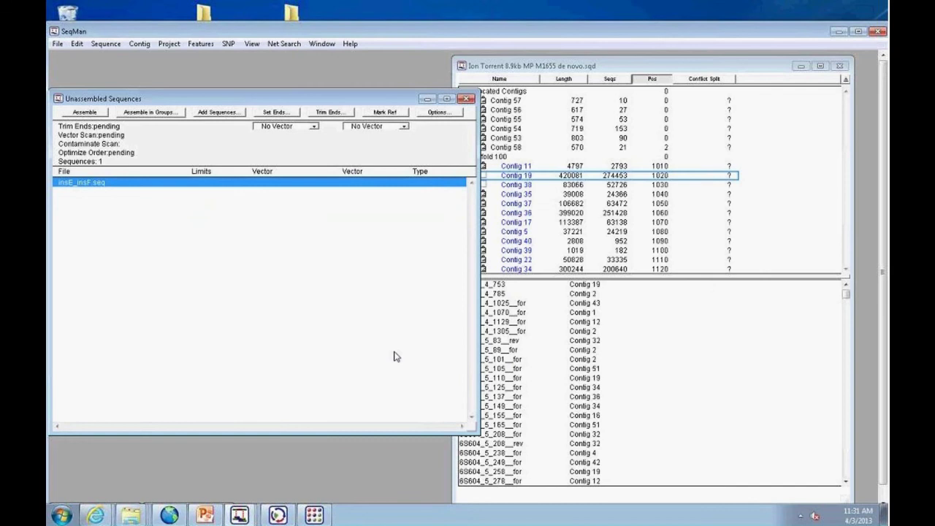
{"action": "left_click_drag", "start_coordinate": [378, 98], "coordinate": [374, 90]}
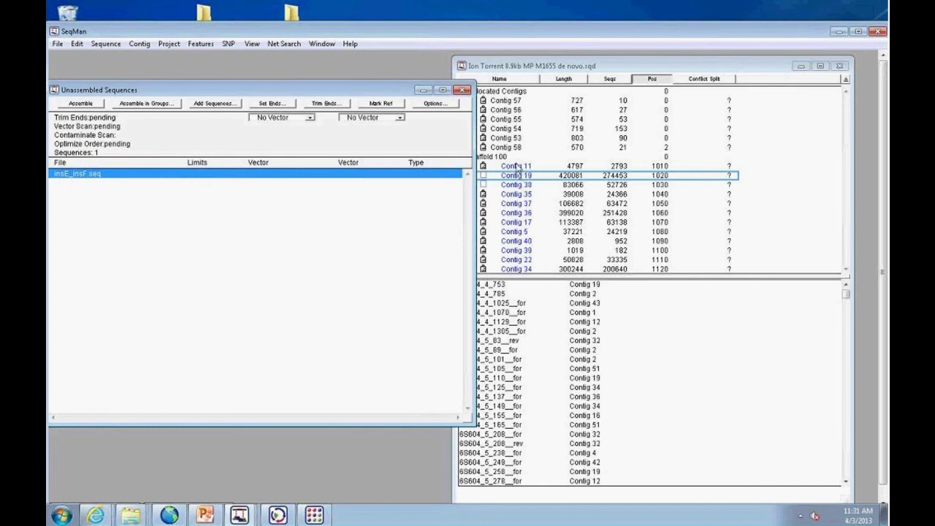
Extend the contig list in the project window and assemble insE_insF.seq with the unlocked Contigs 19 and 38.
{"action": "left_click", "coordinate": [671, 69]}
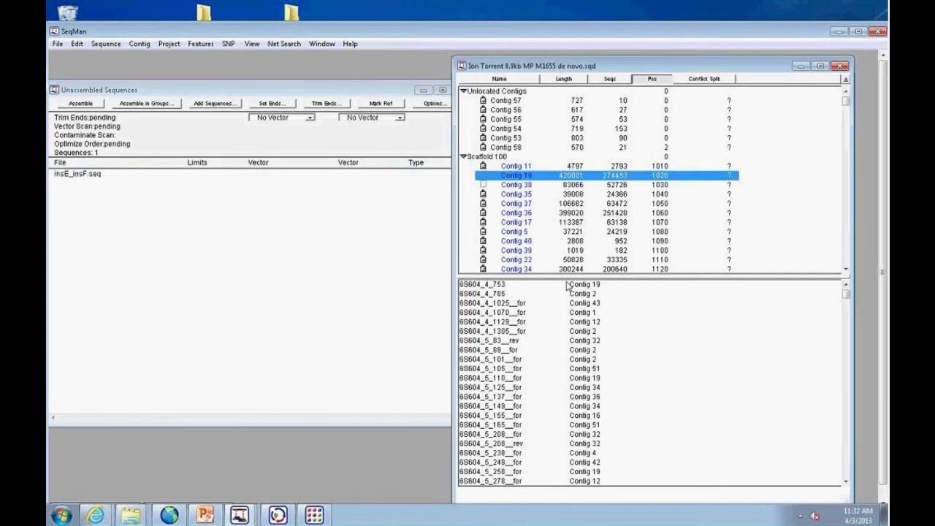
{"action": "left_click_drag", "start_coordinate": [568, 276], "coordinate": [579, 351]}
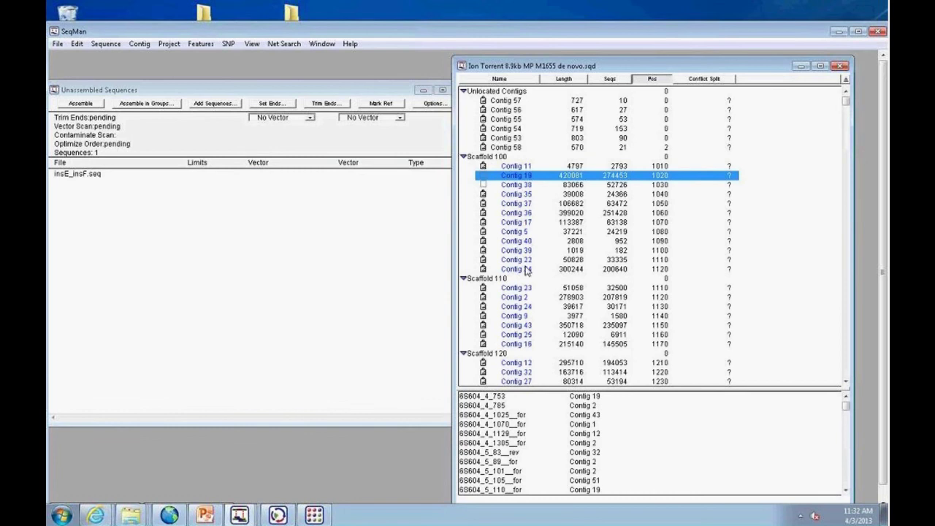
{"action": "left_click", "coordinate": [77, 176]}
{"action": "left_click", "coordinate": [89, 106]}
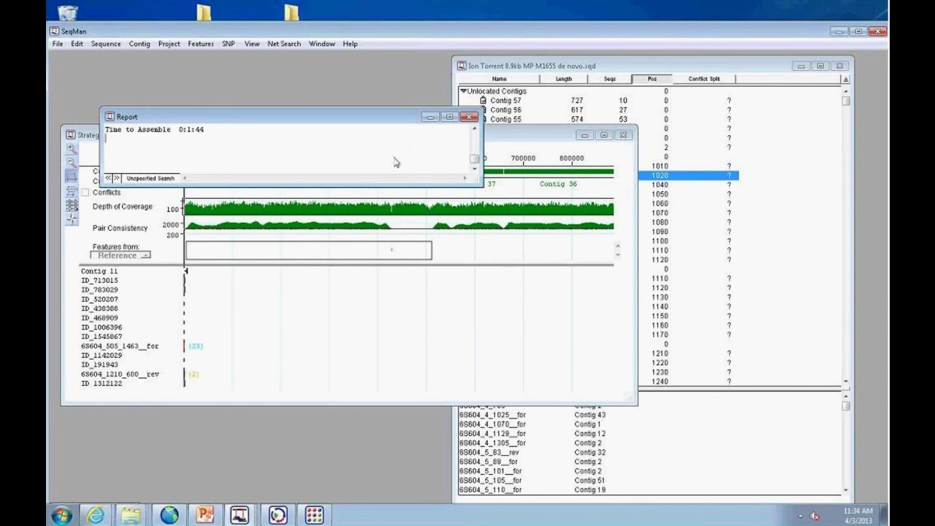
Enlarge the assembly report, examine its entries for insE_insF.seq and Contigs 19 and 38, and move the report lower.
{"action": "left_click_drag", "start_coordinate": [475, 180], "coordinate": [641, 350]}
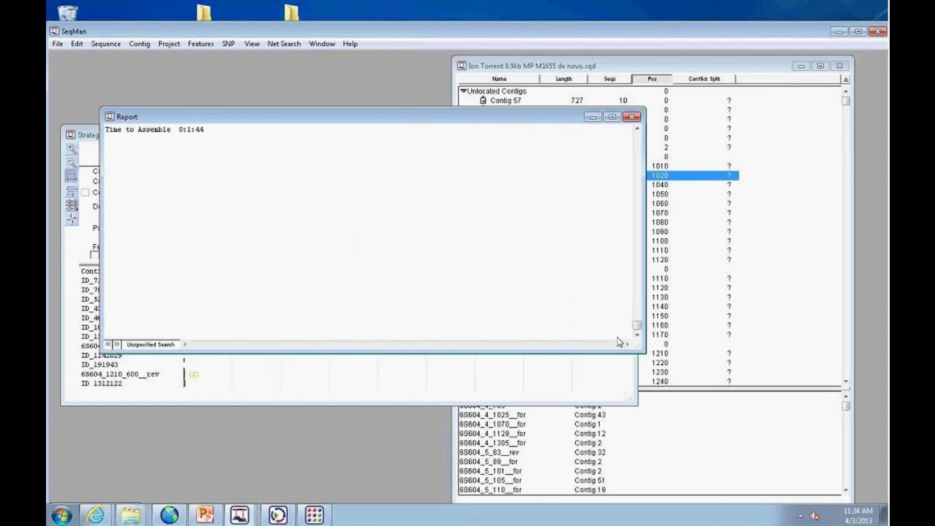
{"action": "scroll", "coordinate": [635, 136], "scroll_direction": "up", "scroll_amount": 3}
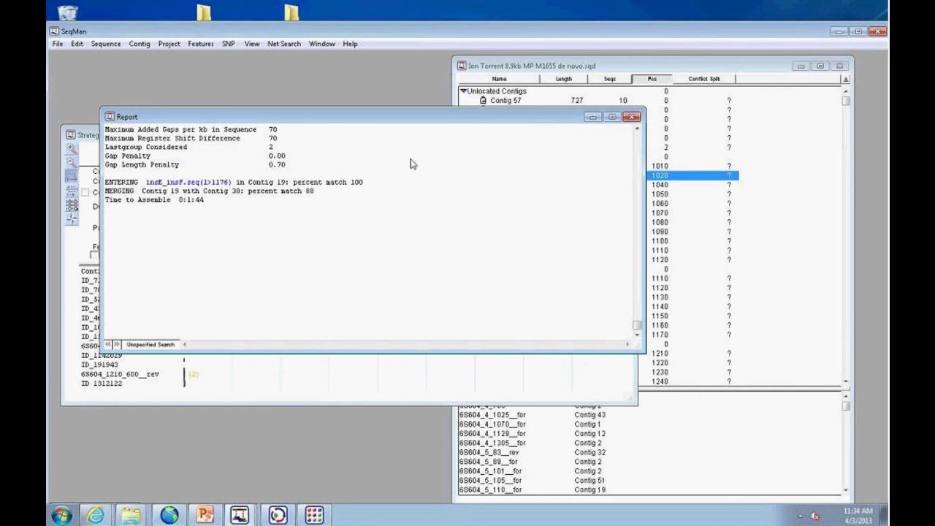
{"action": "left_click_drag", "start_coordinate": [480, 120], "coordinate": [472, 335]}
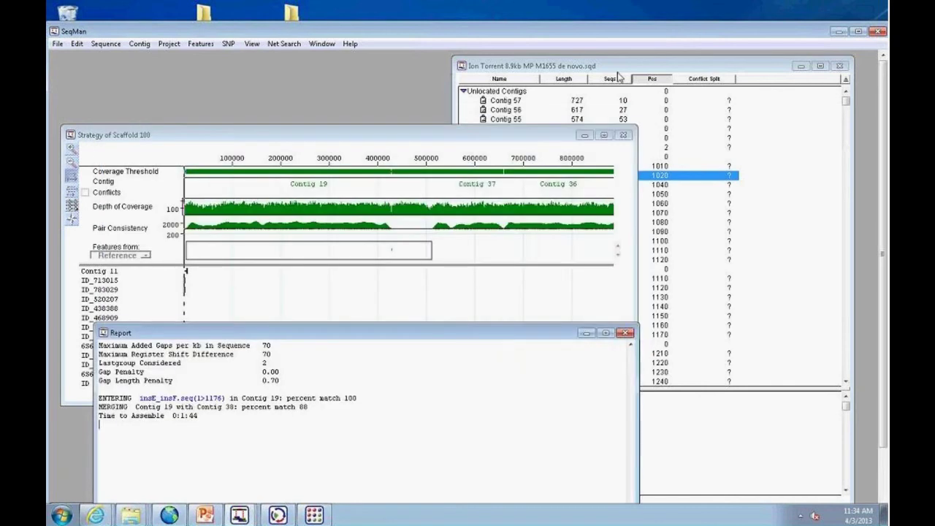
Open the alignment of Contig 19 in Scaffold 100 and move its window clear of the strategy view.
{"action": "left_click", "coordinate": [617, 73]}
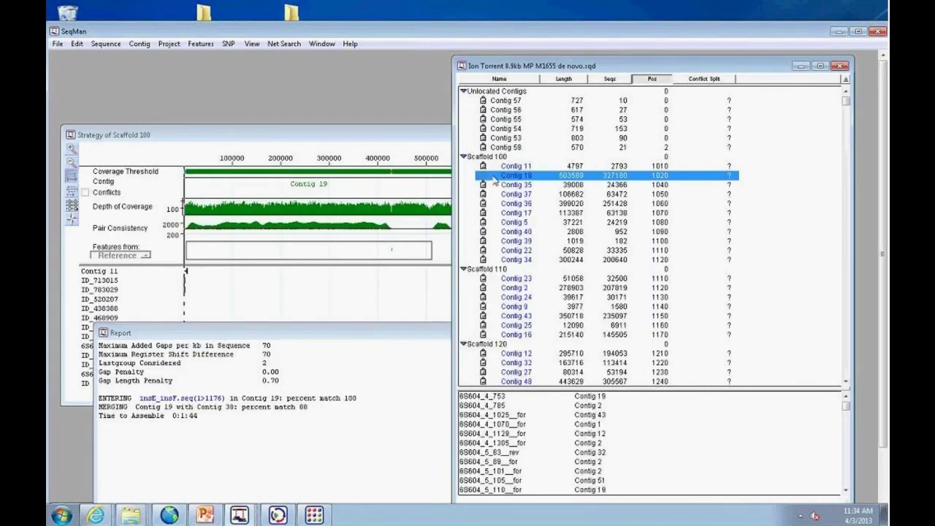
{"action": "double_click", "coordinate": [572, 179]}
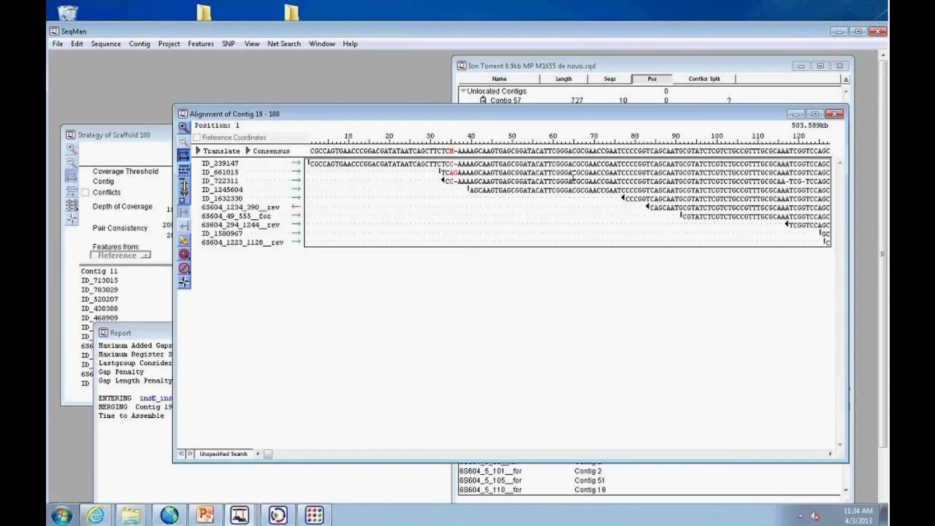
{"action": "left_click_drag", "start_coordinate": [529, 117], "coordinate": [620, 99]}
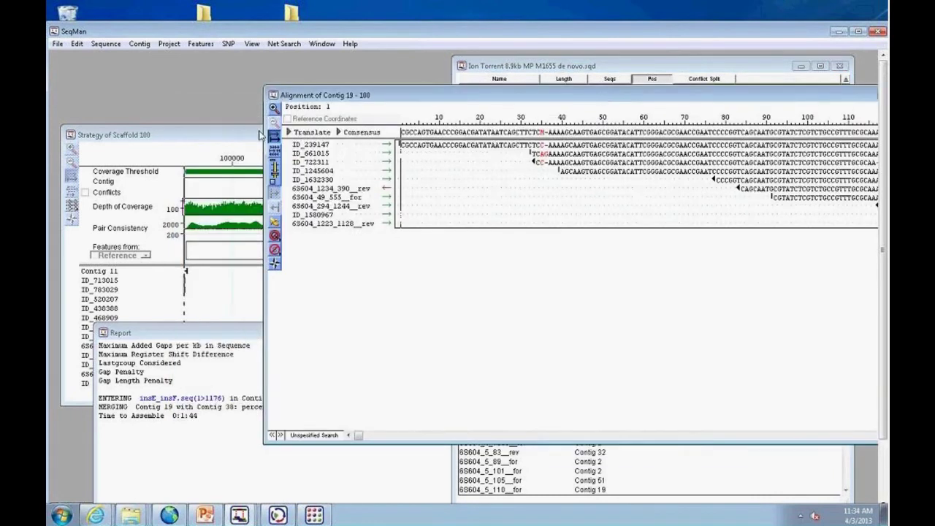
Enlarge the Scaffold 100 strategy view and examine the coverage and pair consistency along Contig 19 at closer magnification.
{"action": "left_click", "coordinate": [234, 138]}
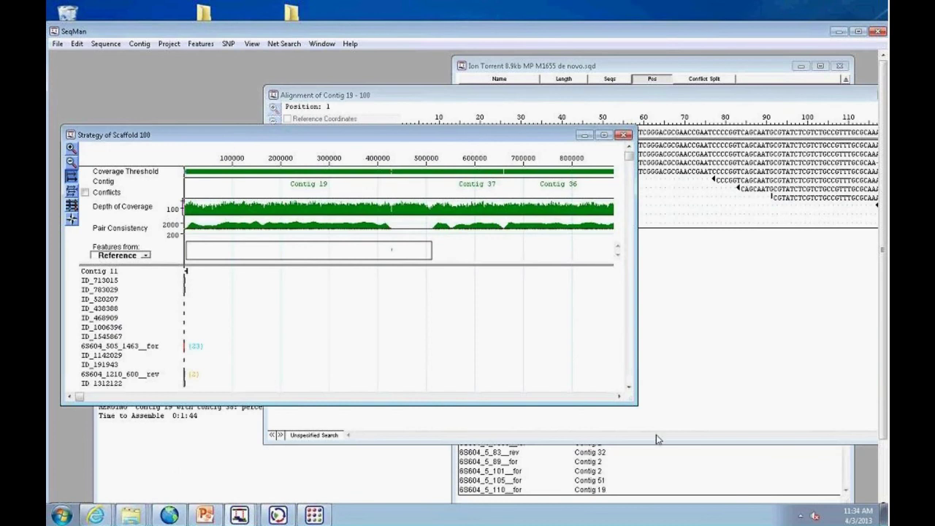
{"action": "left_click_drag", "start_coordinate": [630, 399], "coordinate": [803, 465]}
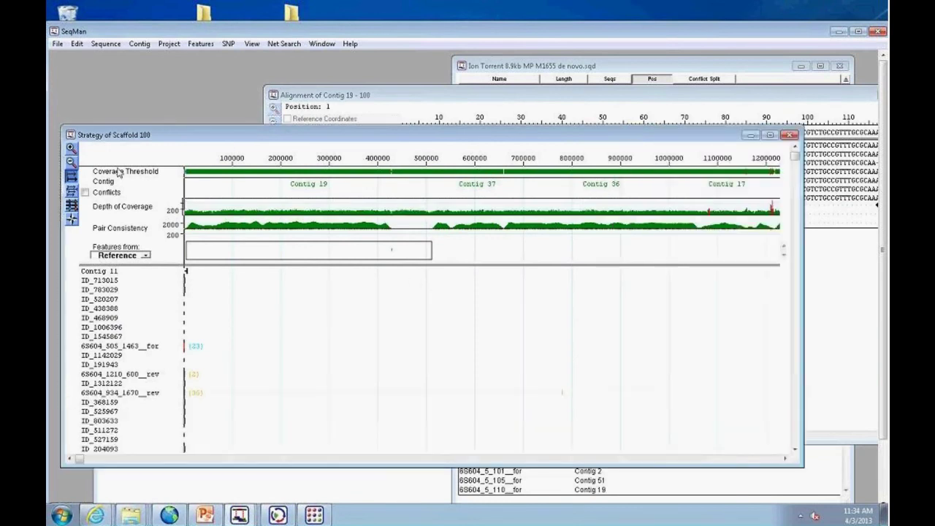
{"action": "left_click", "coordinate": [71, 149]}
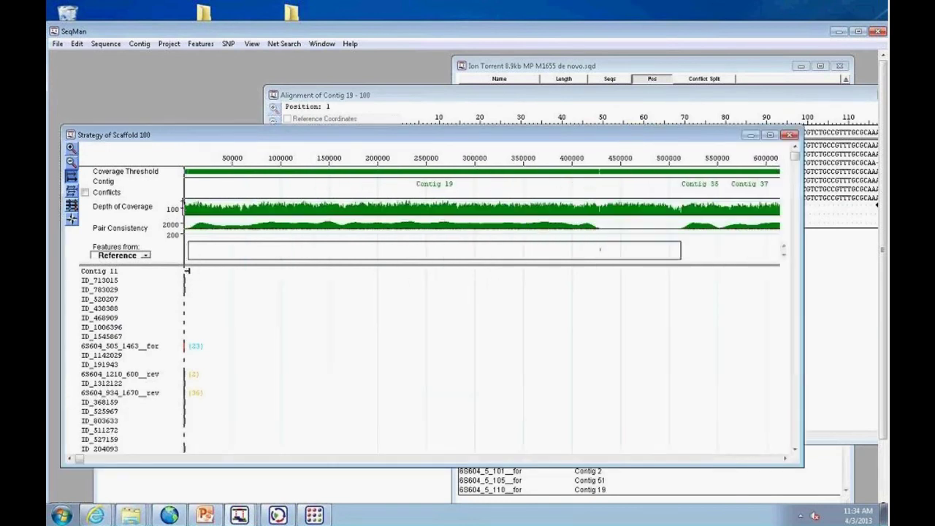
{"action": "left_click", "coordinate": [71, 150]}
{"action": "left_click", "coordinate": [71, 151]}
{"action": "left_click", "coordinate": [71, 150]}
{"action": "left_click", "coordinate": [70, 150]}
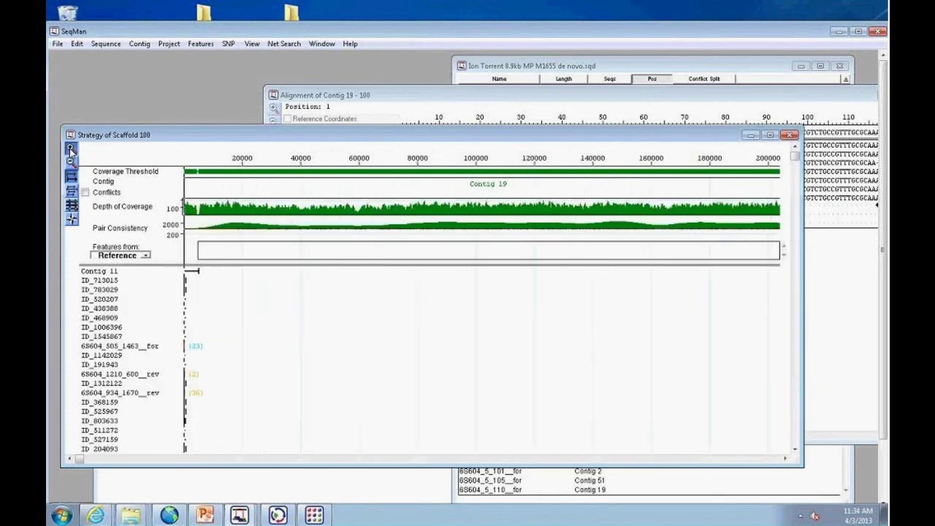
{"action": "left_click", "coordinate": [786, 458]}
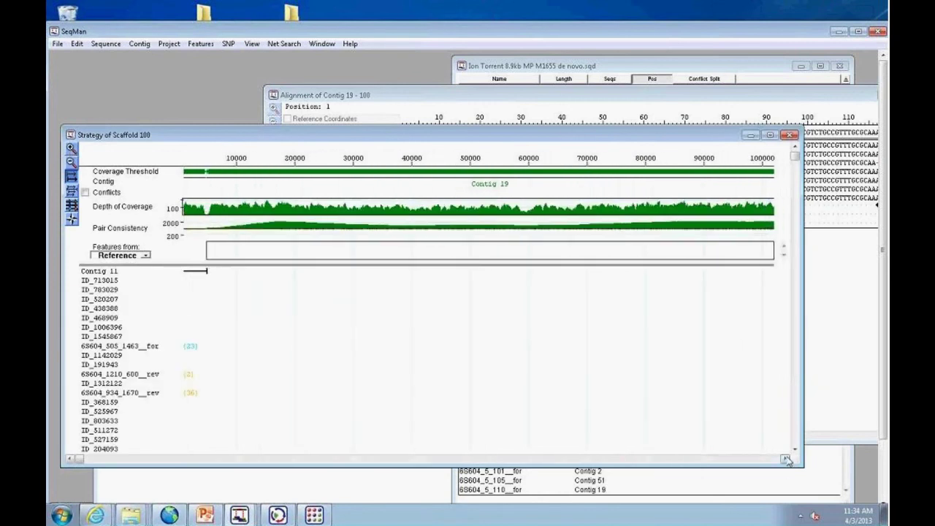
{"action": "left_click", "coordinate": [785, 459]}
{"action": "left_click", "coordinate": [785, 459]}
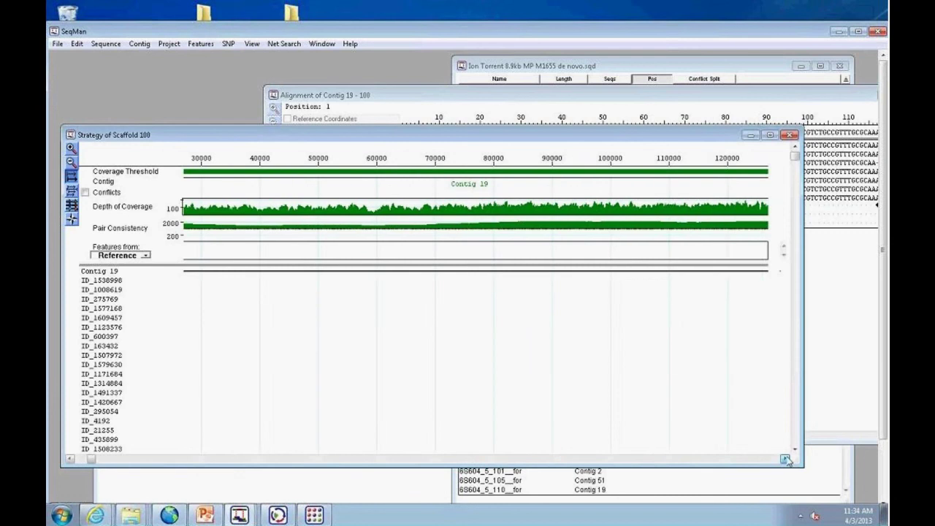
{"action": "left_click", "coordinate": [785, 458]}
Place the cursor at position 3 in the Contig 19 alignment and bring the matching location into the Scaffold 100 strategy view.
{"action": "left_click", "coordinate": [616, 98]}
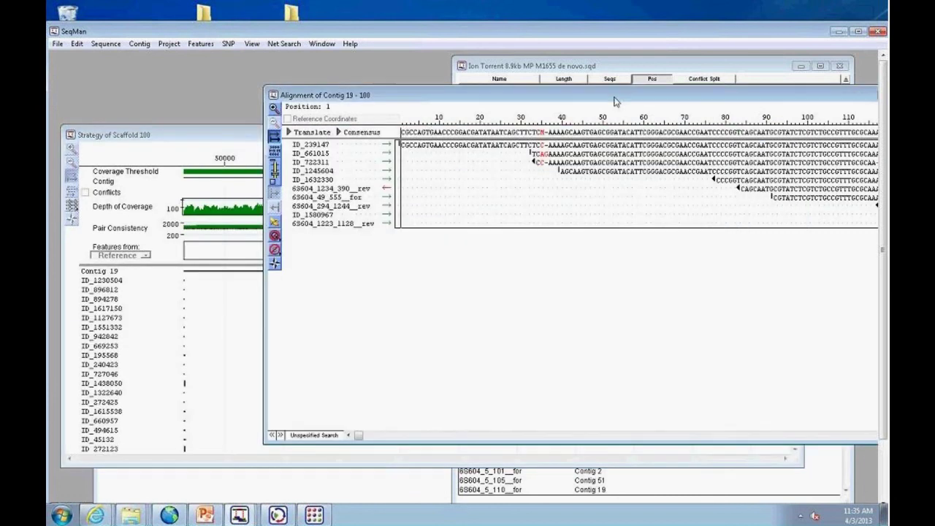
{"action": "left_click", "coordinate": [409, 139]}
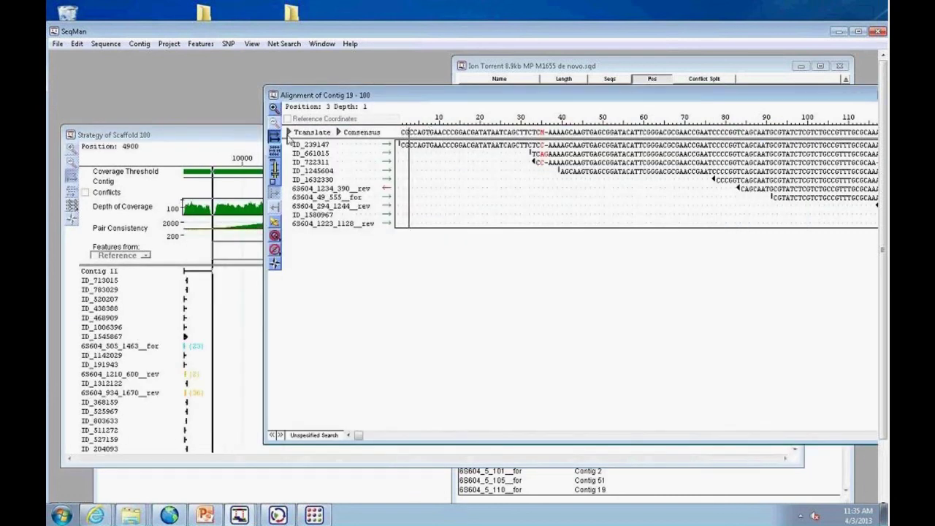
{"action": "left_click", "coordinate": [237, 135]}
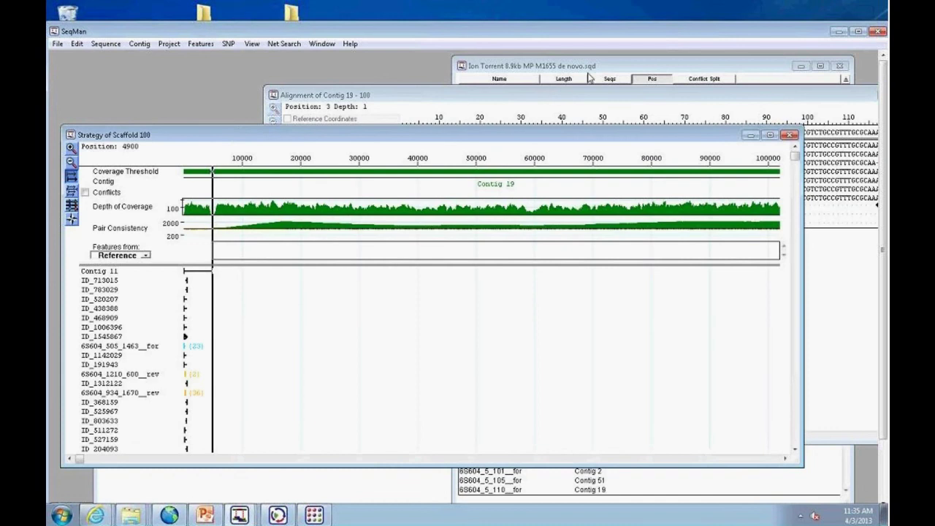
{"action": "left_click", "coordinate": [625, 69]}
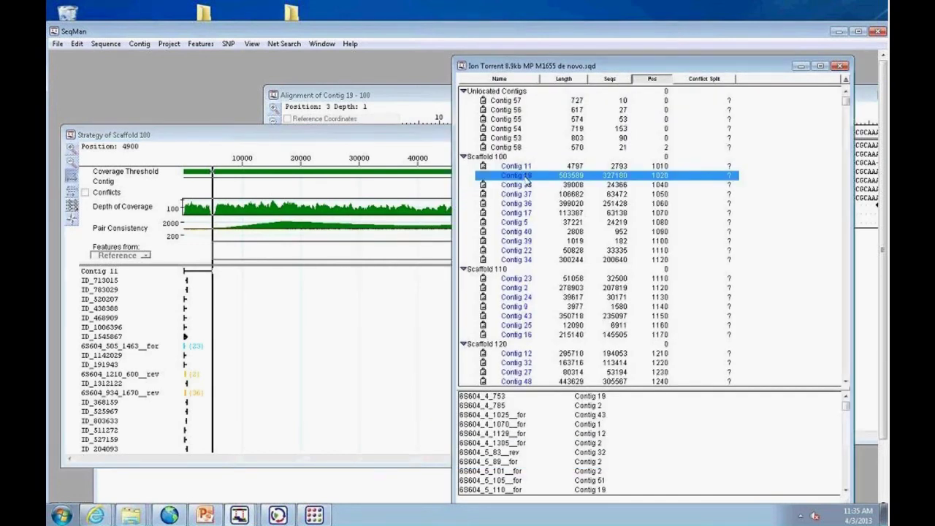
{"action": "double_click", "coordinate": [524, 177]}
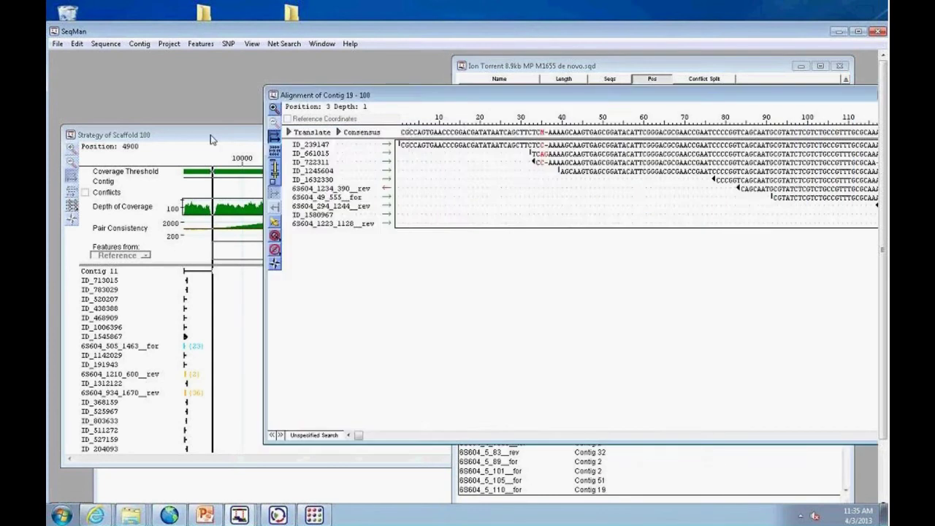
{"action": "left_click", "coordinate": [212, 138]}
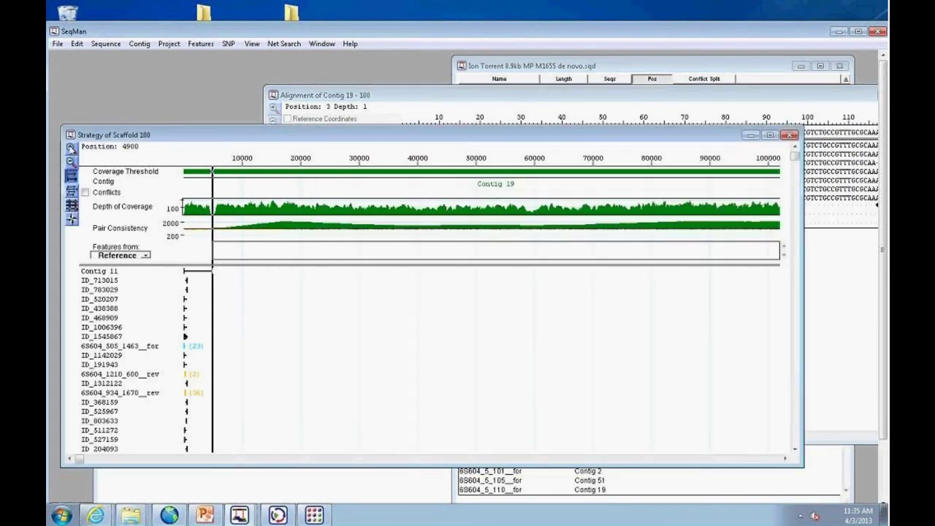
Examine the coverage and pair consistency around insE_insF.seq in Contig 19 at closer magnification, and move the Scaffold 100 strategy view higher.
{"action": "left_click", "coordinate": [71, 149]}
{"action": "left_click_drag", "start_coordinate": [86, 460], "coordinate": [268, 483]}
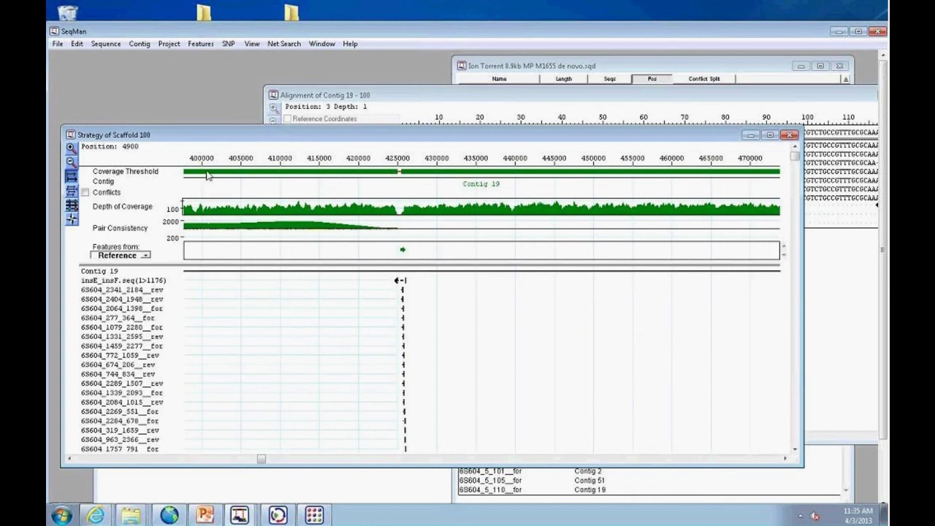
{"action": "left_click", "coordinate": [70, 147]}
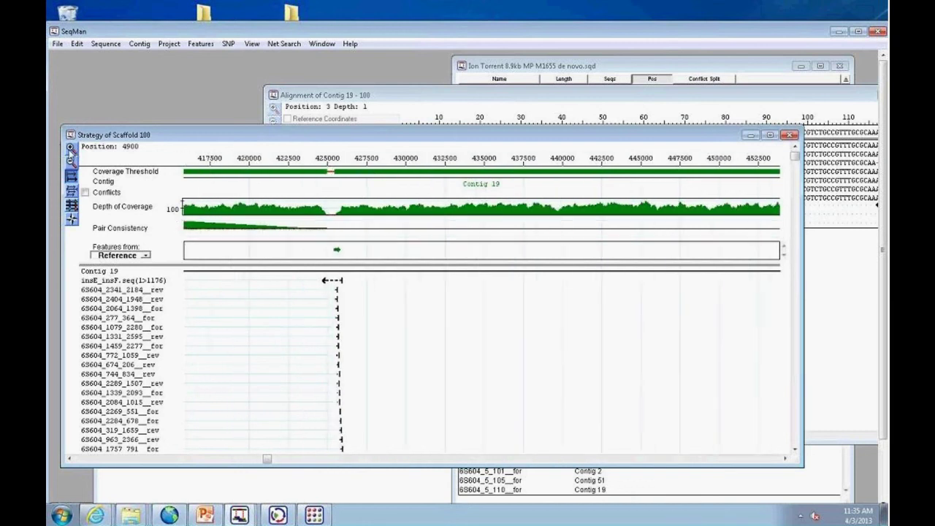
{"action": "left_click", "coordinate": [71, 148]}
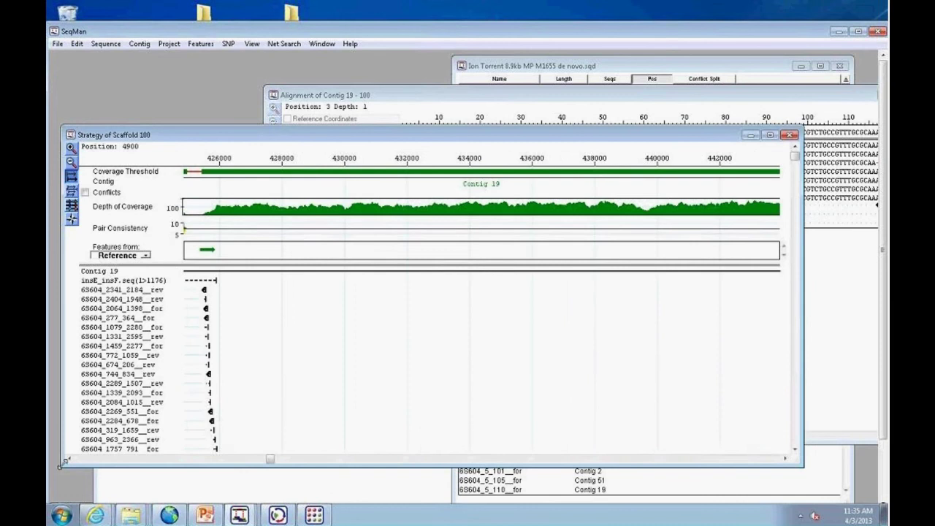
{"action": "left_click_drag", "start_coordinate": [69, 459], "coordinate": [69, 461]}
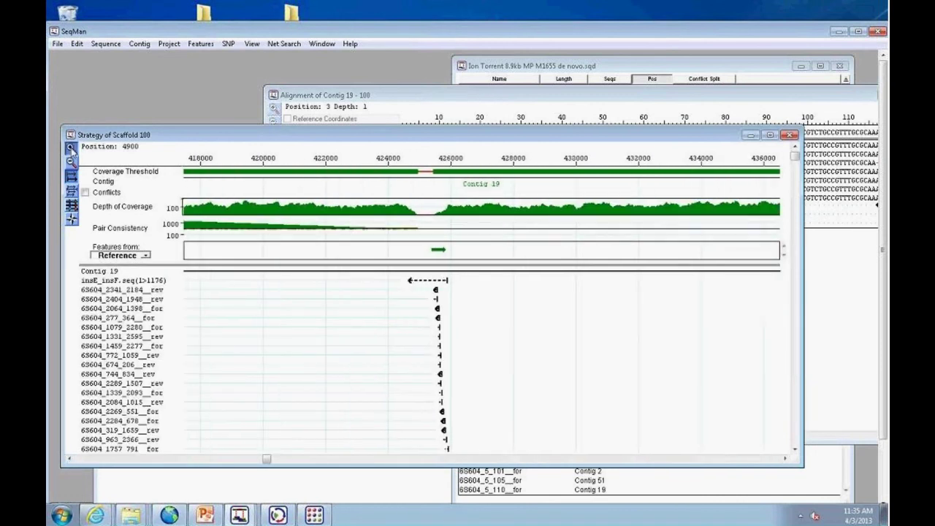
{"action": "left_click", "coordinate": [71, 148]}
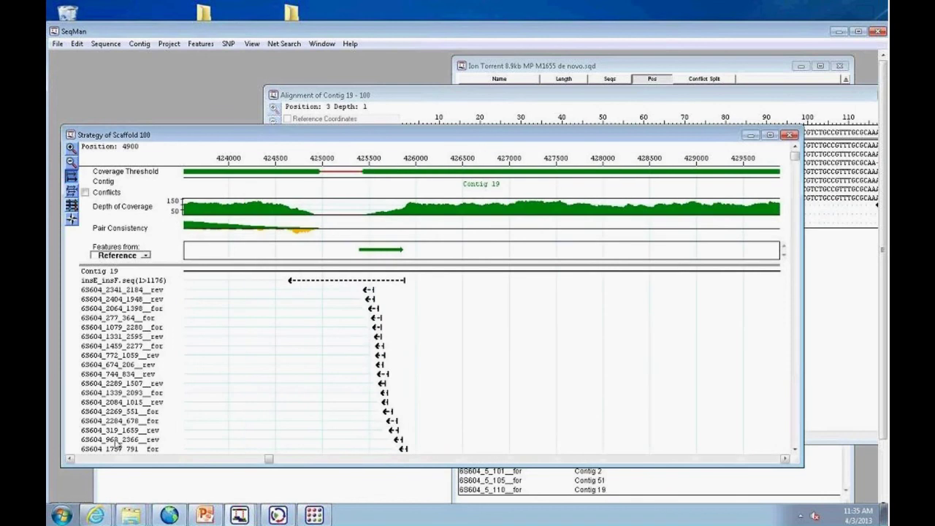
{"action": "left_click", "coordinate": [70, 458]}
{"action": "left_click", "coordinate": [70, 459]}
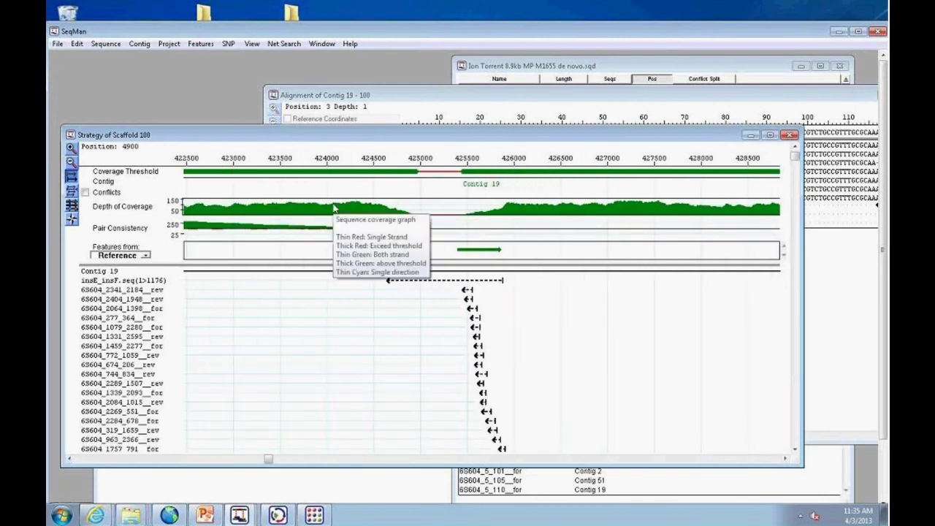
{"action": "left_click_drag", "start_coordinate": [388, 134], "coordinate": [378, 119]}
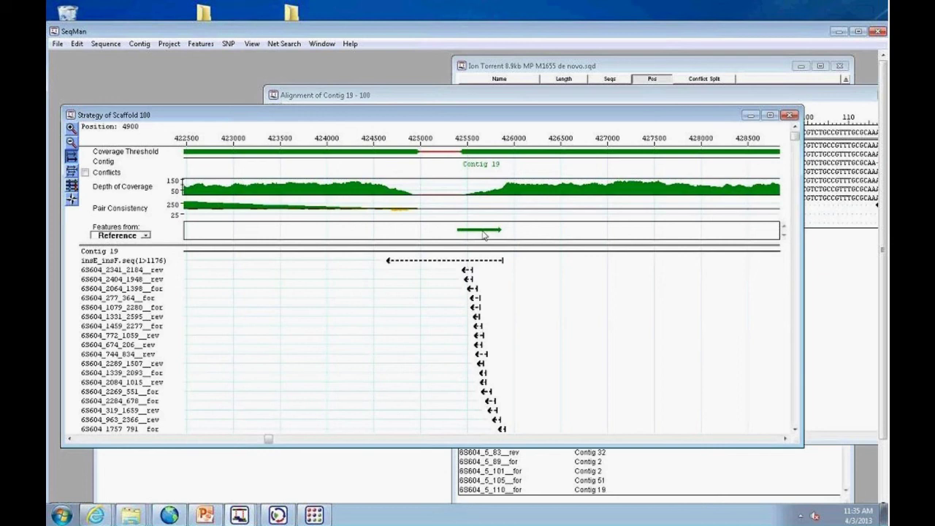
Open the Contig 19 alignment near the low-coverage region, widen it, examine the reads along insE_insF.seq, and move the strategy view below it.
{"action": "double_click", "coordinate": [421, 156]}
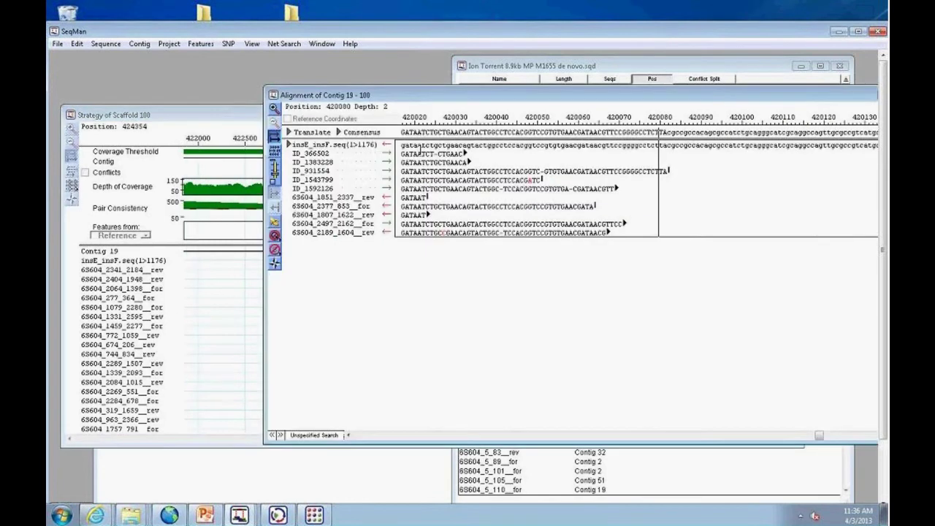
{"action": "left_click_drag", "start_coordinate": [263, 270], "coordinate": [116, 270]}
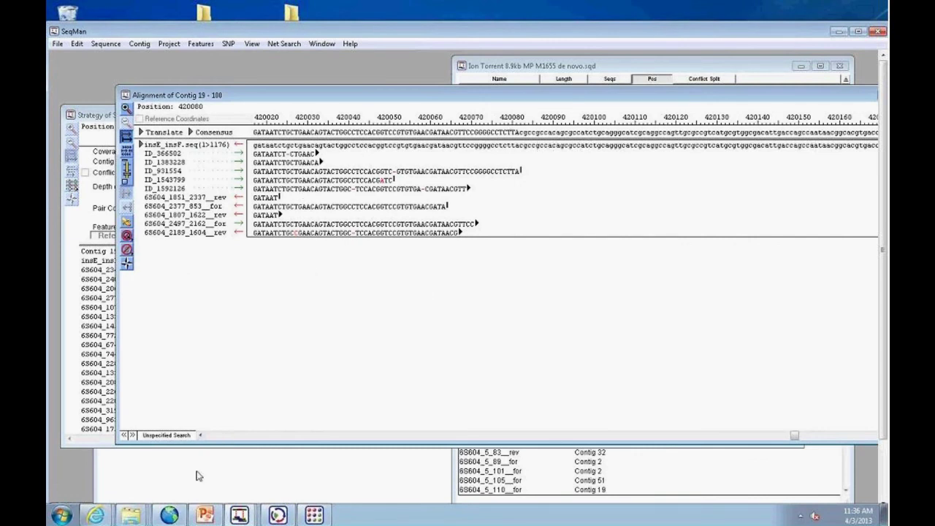
{"action": "left_click", "coordinate": [201, 435]}
{"action": "left_click", "coordinate": [201, 435]}
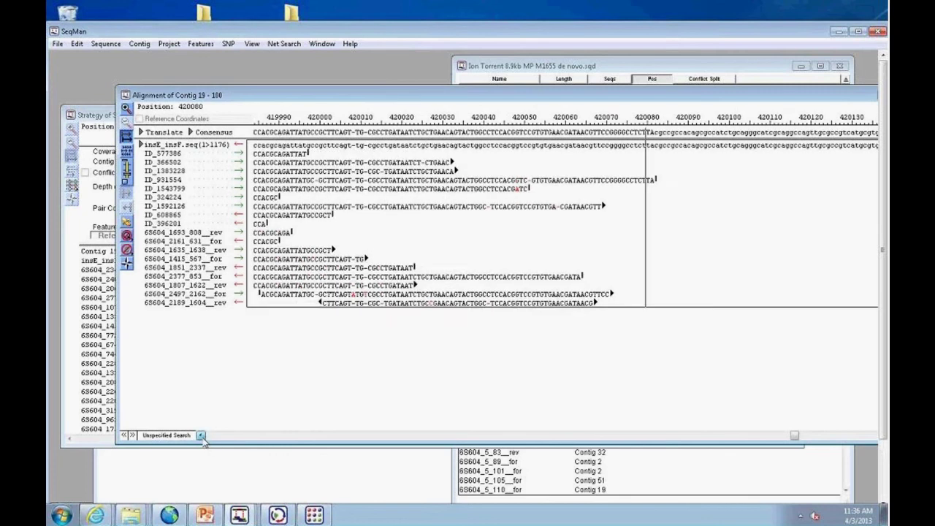
{"action": "left_click", "coordinate": [201, 436]}
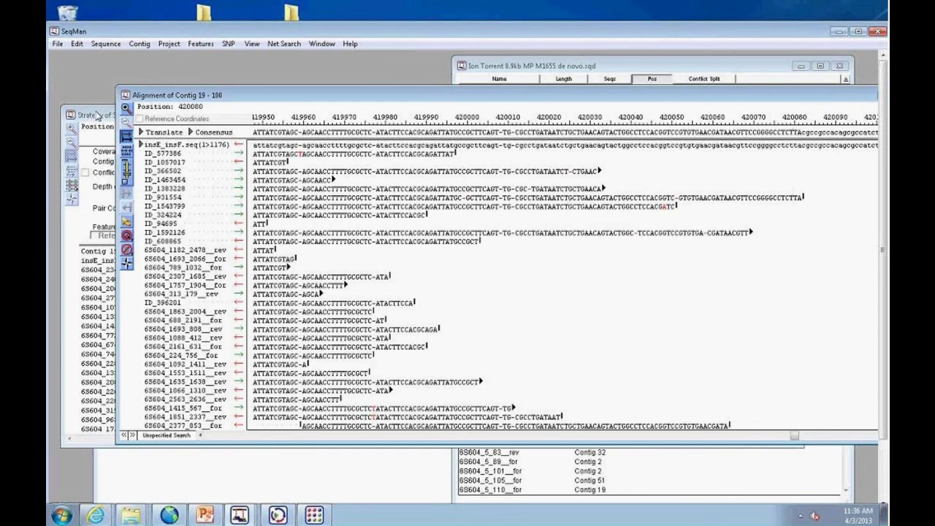
{"action": "left_click", "coordinate": [97, 117]}
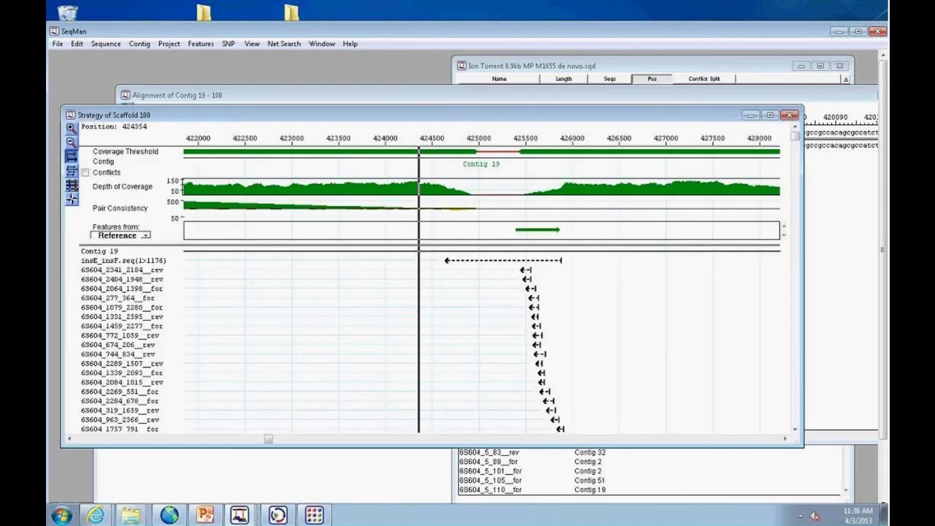
{"action": "left_click_drag", "start_coordinate": [376, 117], "coordinate": [439, 295]}
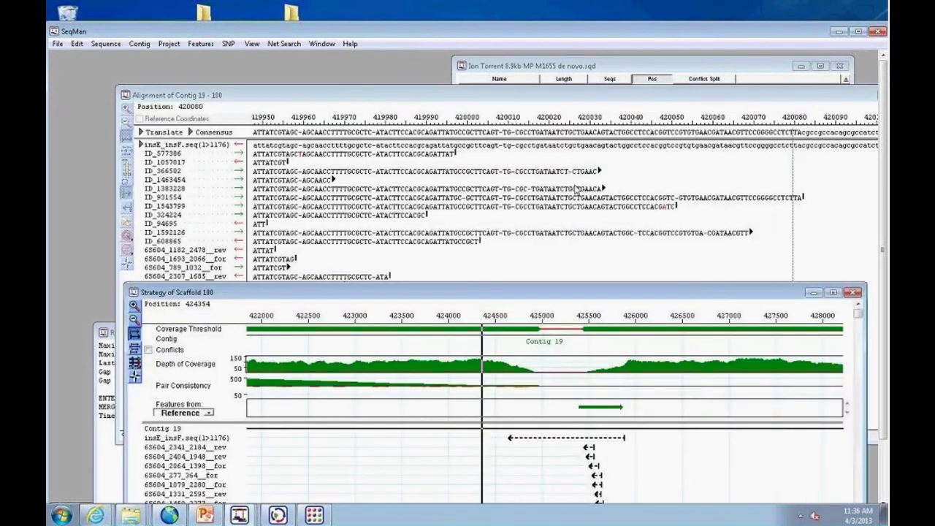
Bring the project's contig list to the front and view the consensus-saving options for Contig 19.
{"action": "left_click", "coordinate": [623, 67]}
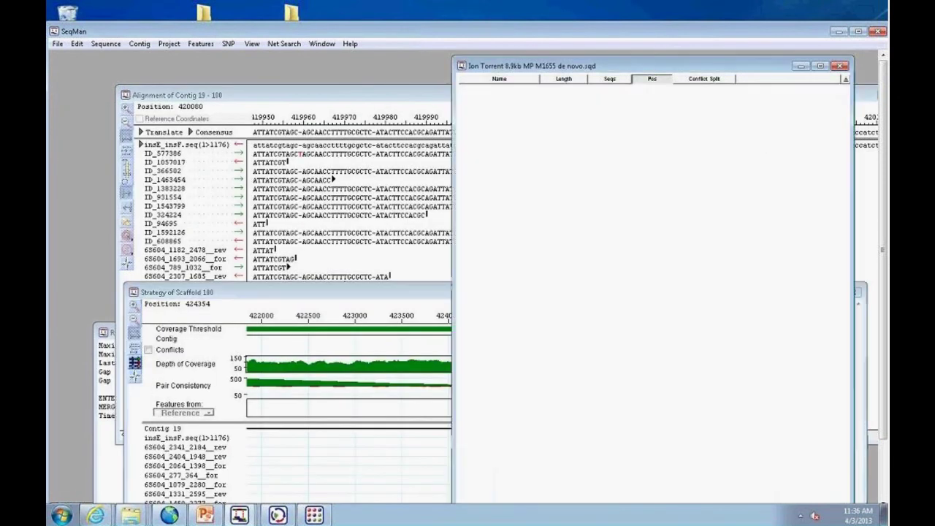
{"action": "left_click", "coordinate": [137, 45]}
{"action": "mouse_move", "coordinate": [191, 375]}
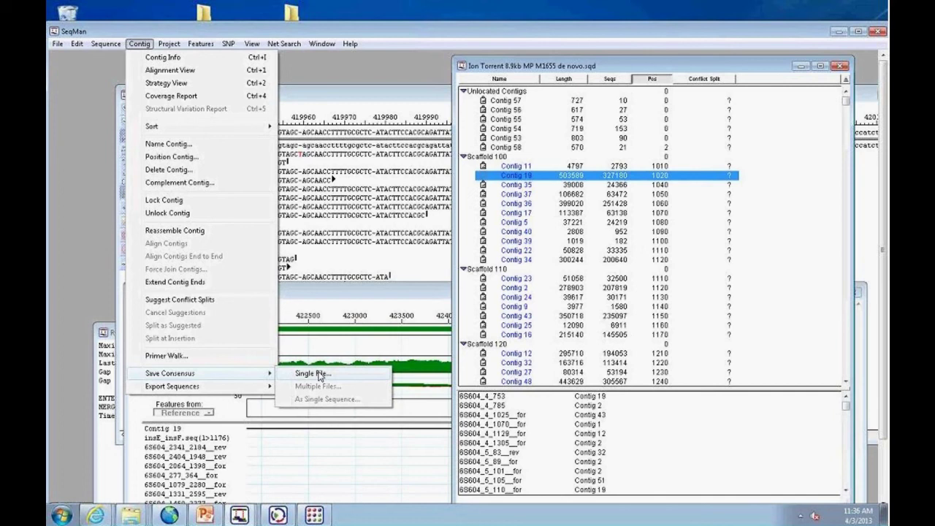
{"action": "left_click", "coordinate": [66, 283]}
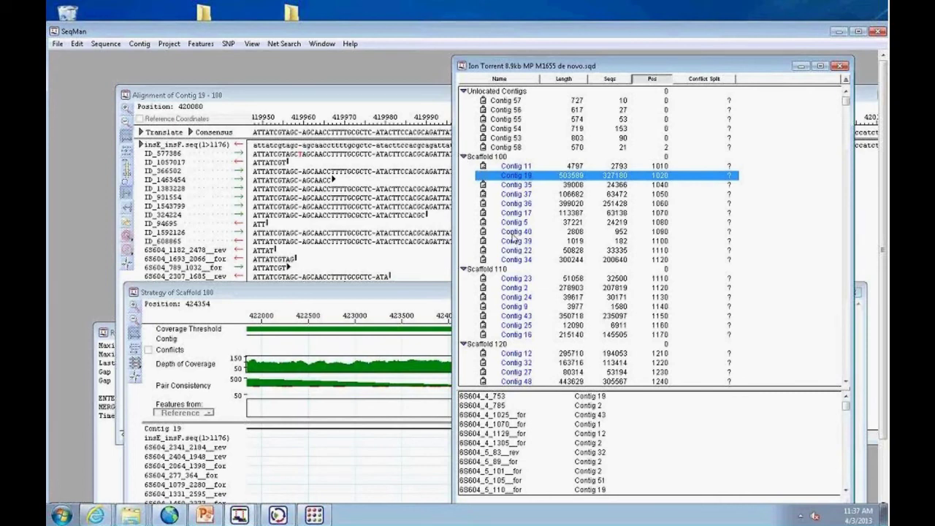
View the file selection for adding more sequences to the project and close it without adding any.
{"action": "left_click", "coordinate": [105, 44]}
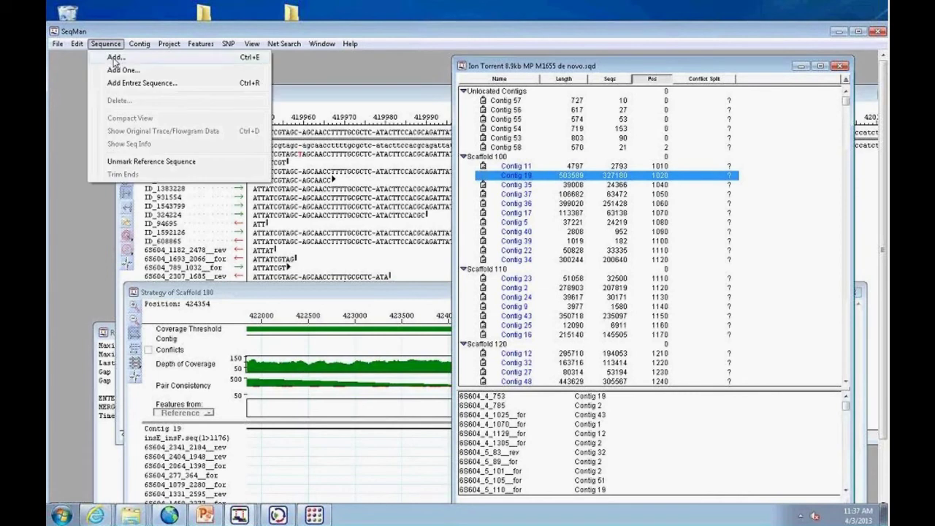
{"action": "left_click", "coordinate": [115, 58]}
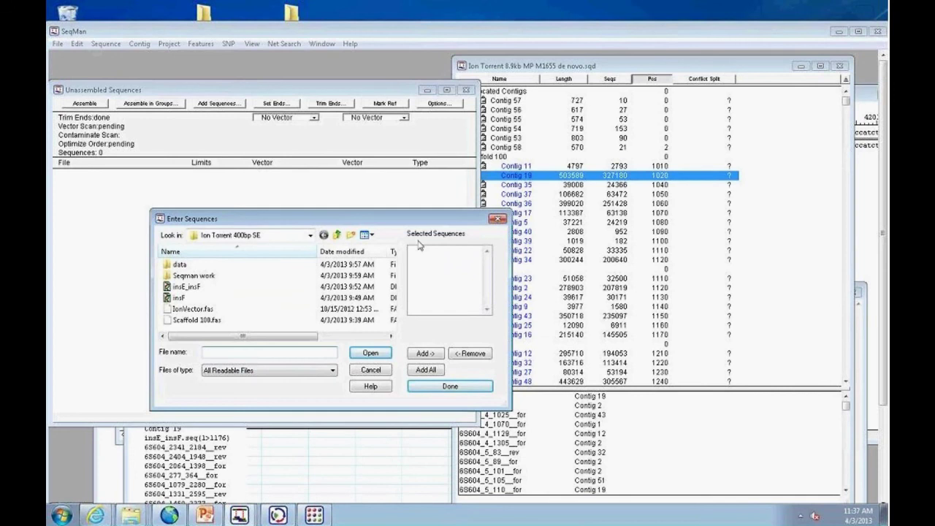
{"action": "left_click", "coordinate": [498, 218]}
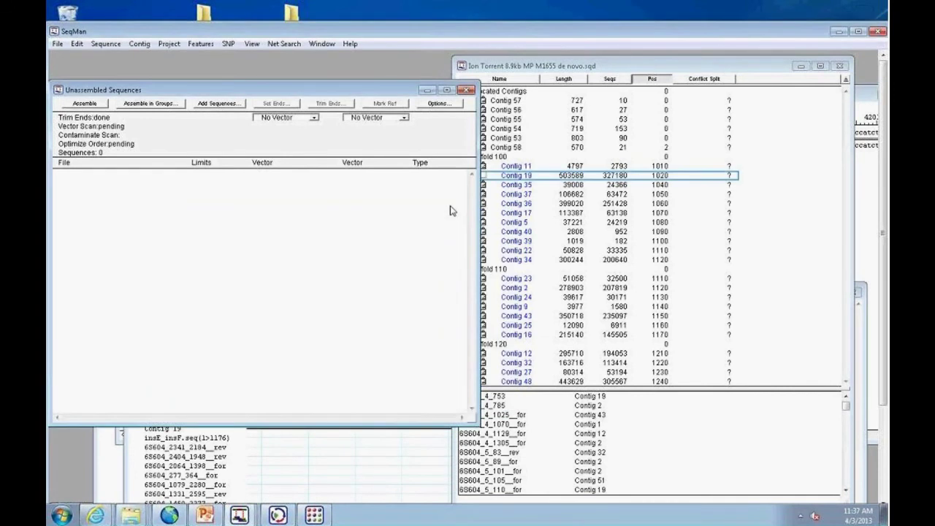
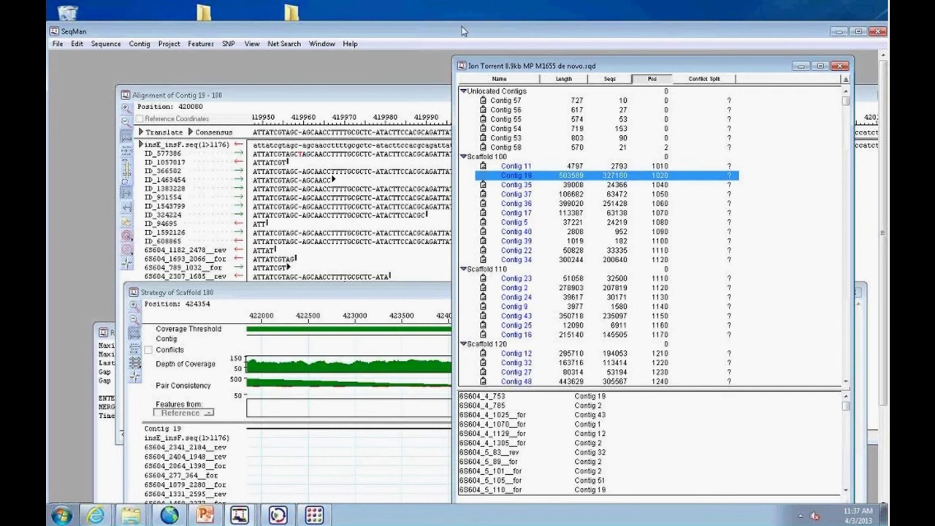
Minimize the open SeqMan project and launch SeqMan NGen.
{"action": "double_click", "coordinate": [725, 33]}
{"action": "left_click", "coordinate": [278, 516]}
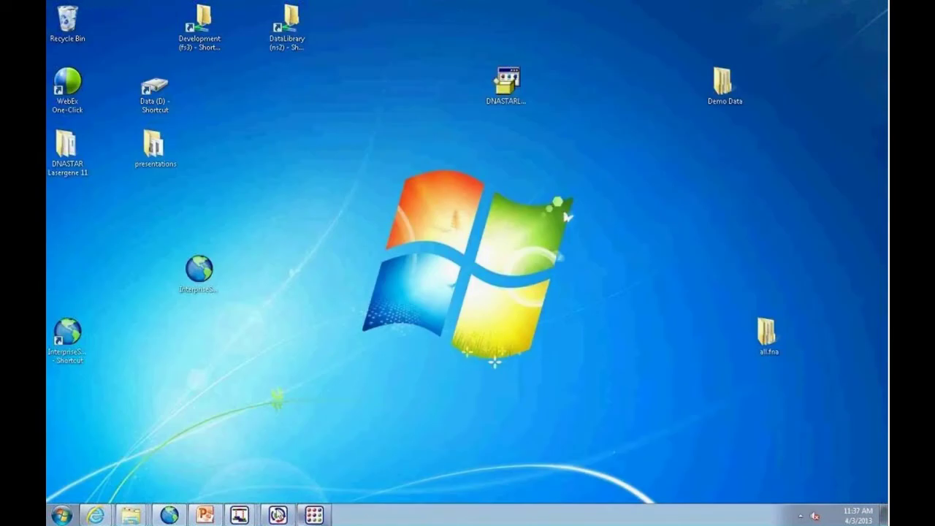
{"action": "left_click", "coordinate": [73, 517]}
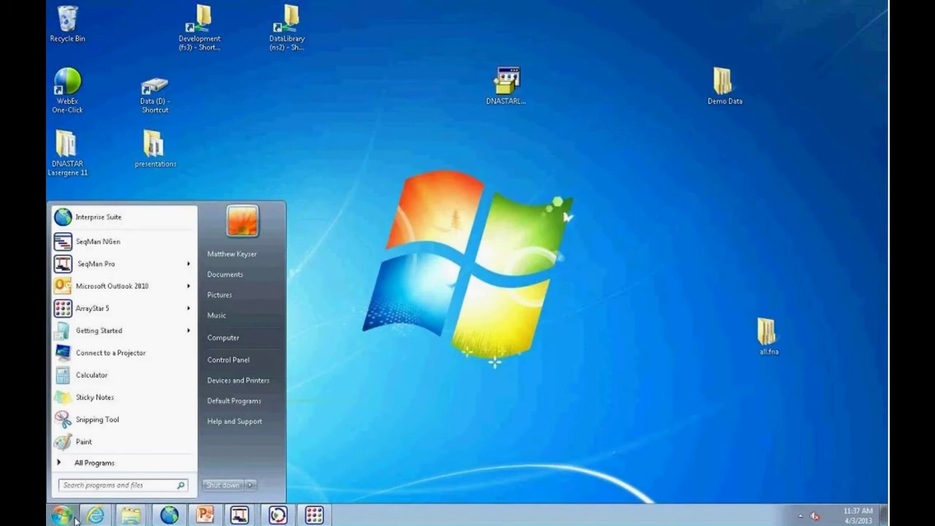
{"action": "left_click", "coordinate": [88, 462]}
{"action": "left_click", "coordinate": [129, 247]}
{"action": "left_click", "coordinate": [102, 267]}
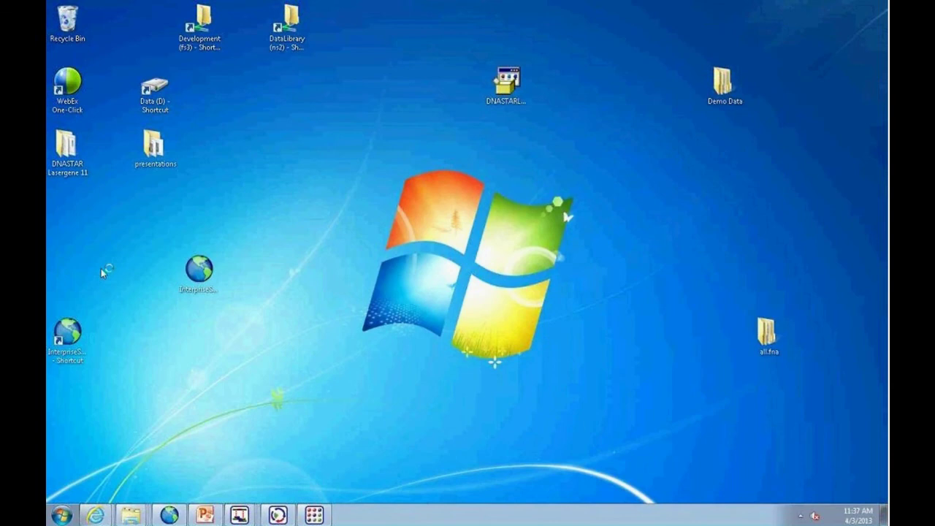
Set the project type to Targeted resequencing / Exome assembly and accept the Templated assembly - normal workflows type.
{"action": "left_click", "coordinate": [612, 382]}
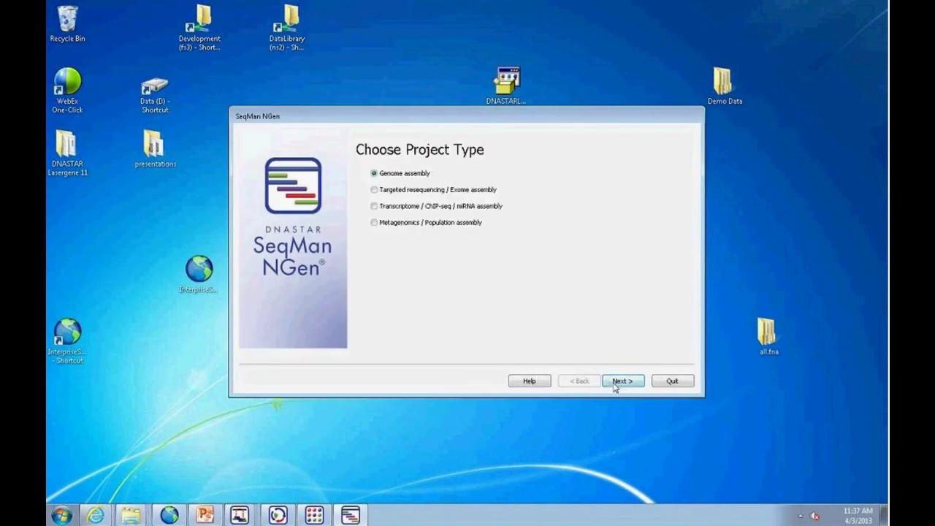
{"action": "left_click", "coordinate": [375, 190]}
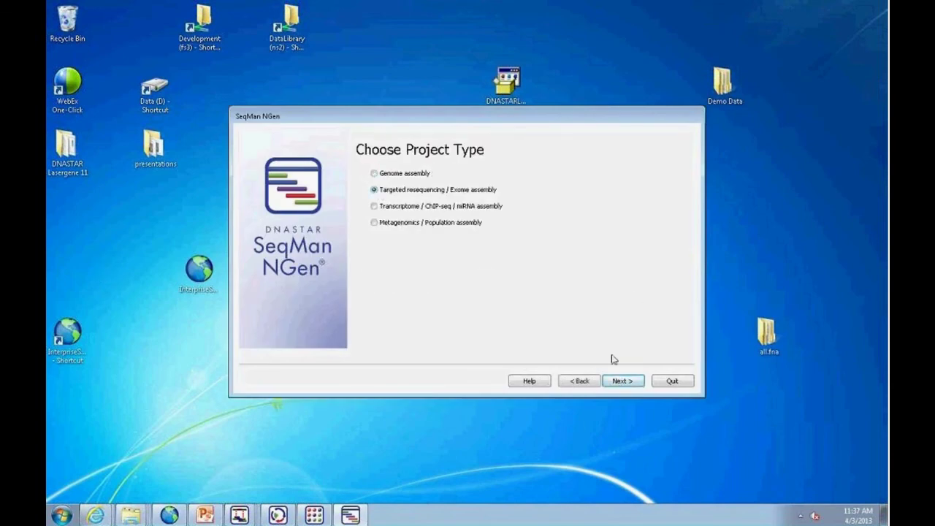
{"action": "left_click", "coordinate": [621, 381]}
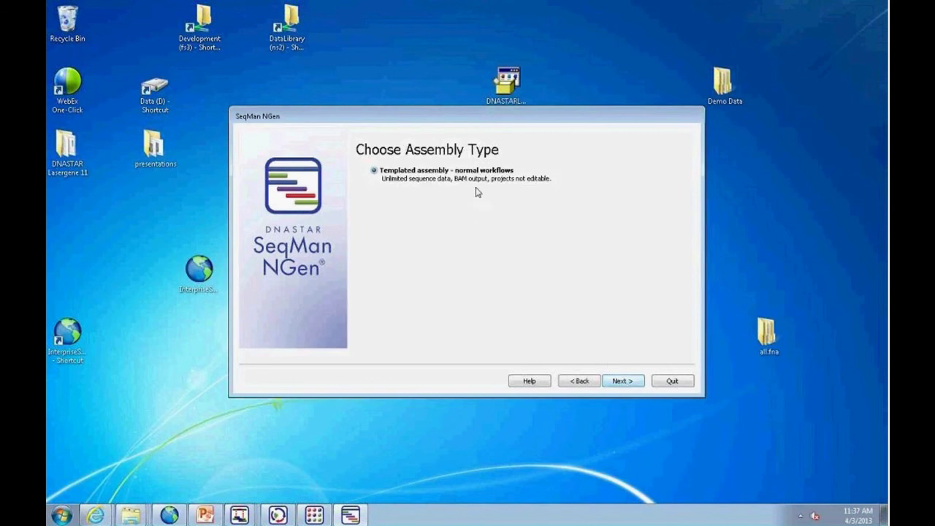
{"action": "left_click", "coordinate": [624, 380]}
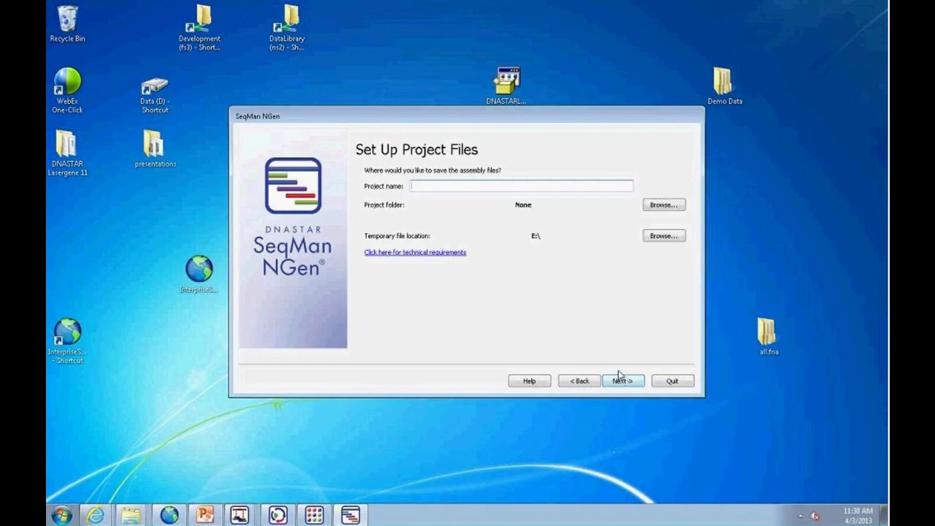
Name the project AmpliSeq Panel, save it in Demo Data's Targeted Resequencing folder AmpliSeq Cancer Panel, and continue to the template files.
{"action": "type", "text": "AmpliSeq Panel"}
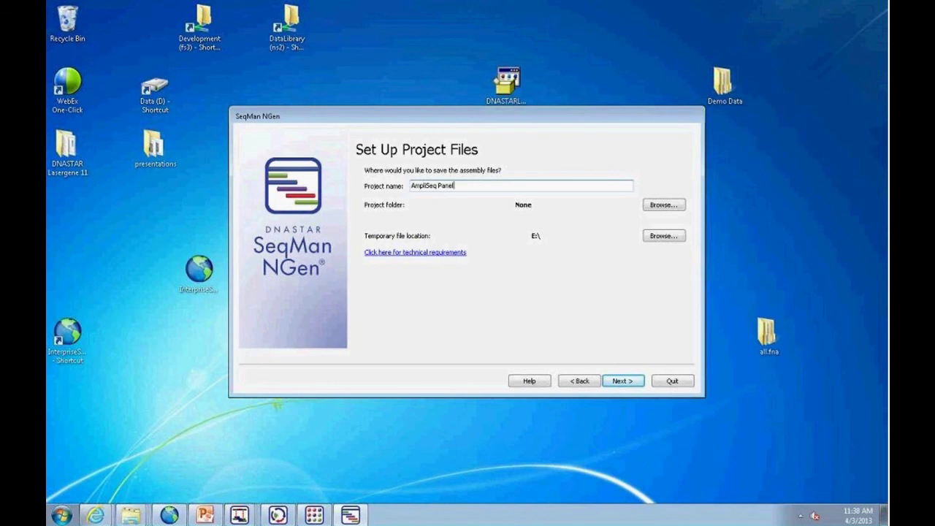
{"action": "left_click", "coordinate": [672, 208]}
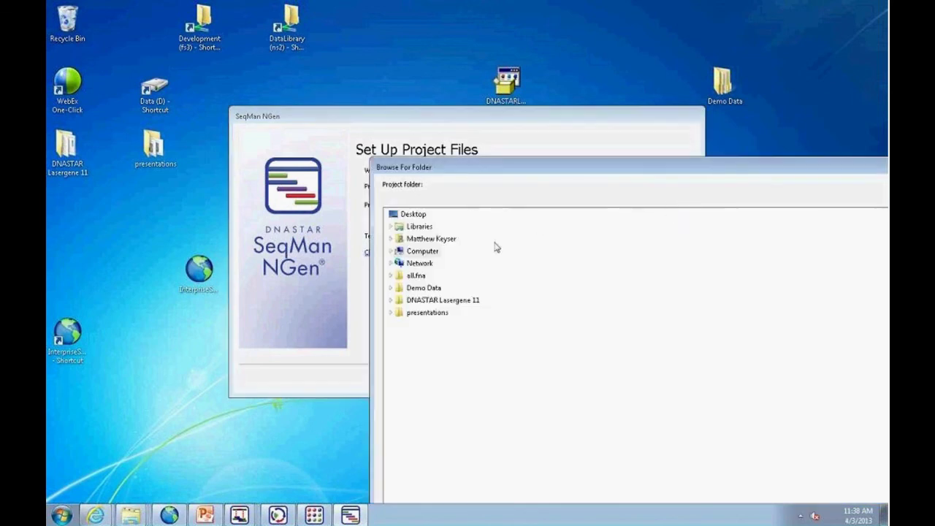
{"action": "left_click", "coordinate": [392, 251]}
{"action": "left_click", "coordinate": [391, 386]}
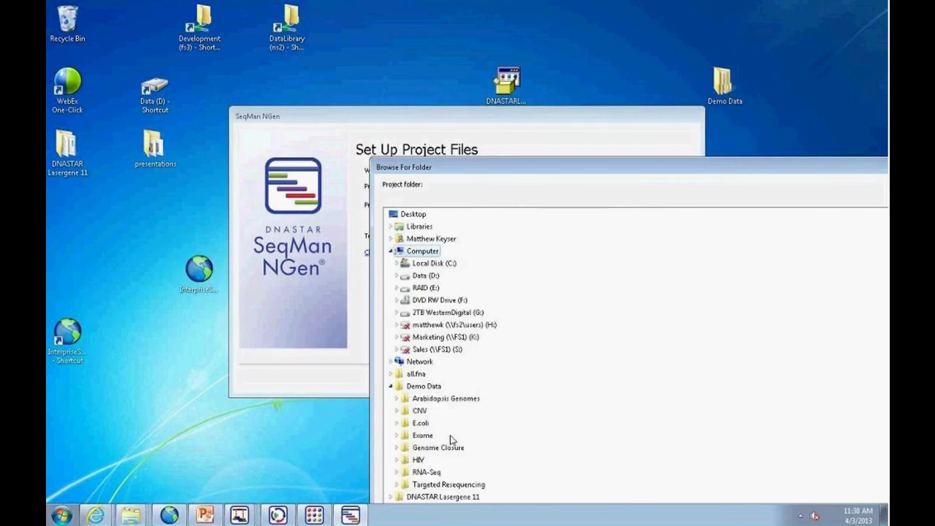
{"action": "left_click_drag", "start_coordinate": [506, 168], "coordinate": [470, 78]}
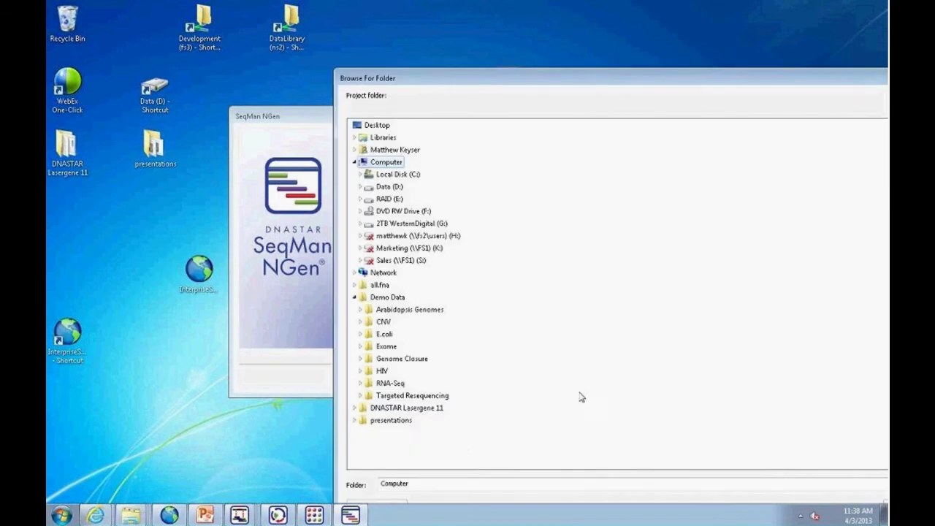
{"action": "left_click", "coordinate": [360, 395]}
{"action": "double_click", "coordinate": [418, 408]}
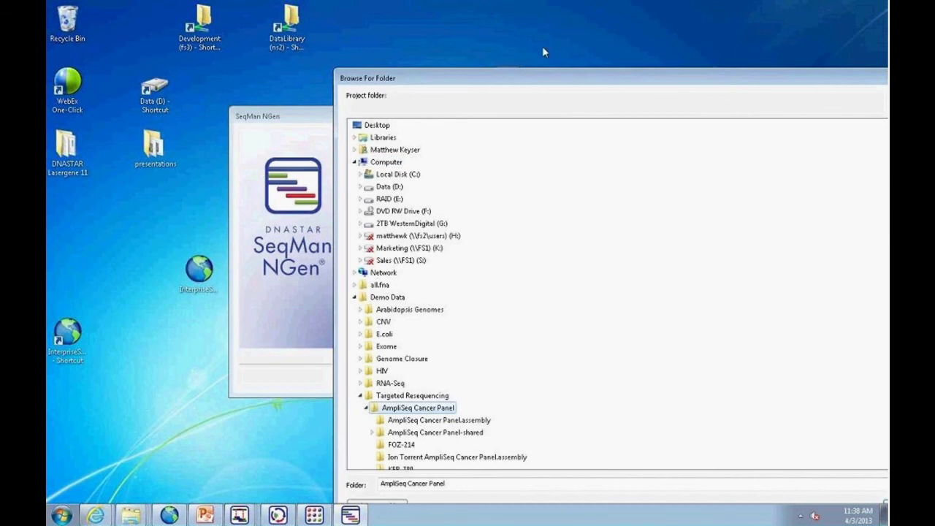
{"action": "left_click_drag", "start_coordinate": [547, 72], "coordinate": [411, 40]}
{"action": "left_click", "coordinate": [764, 470]}
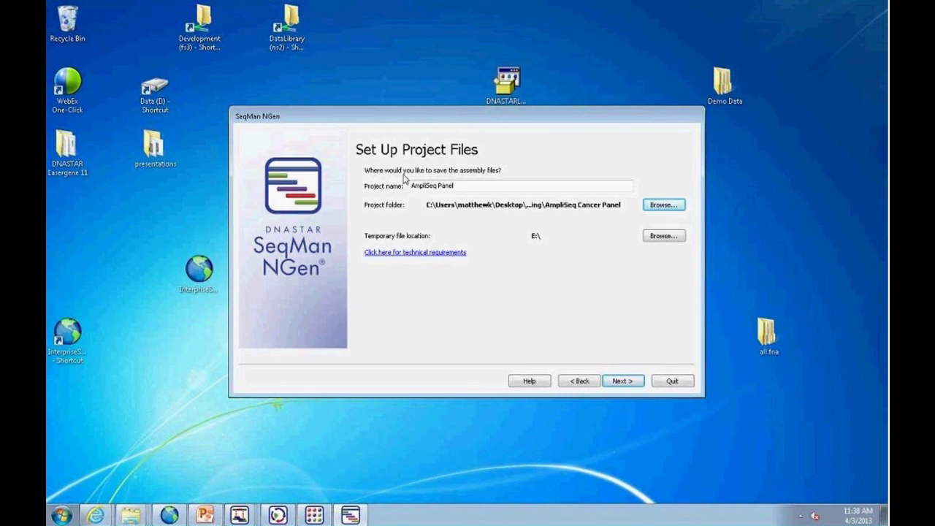
{"action": "left_click_drag", "start_coordinate": [409, 120], "coordinate": [429, 111]}
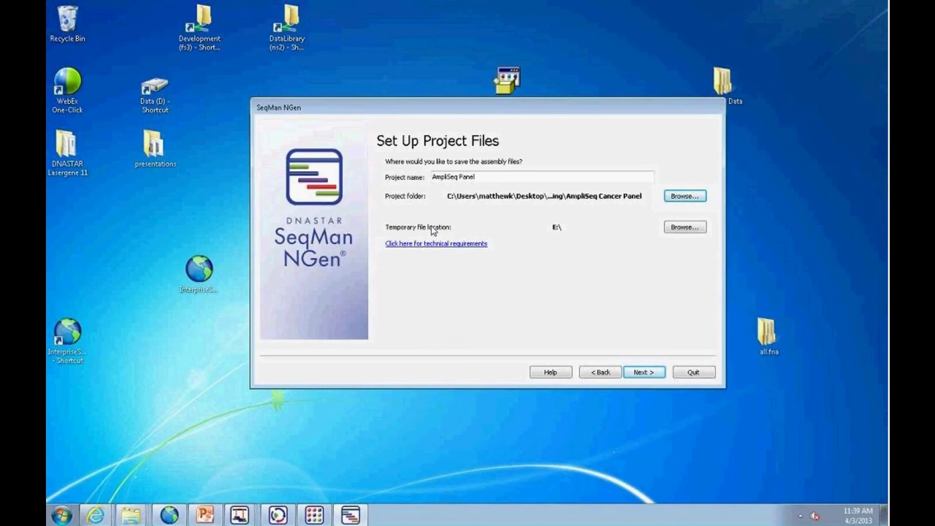
{"action": "left_click", "coordinate": [644, 373]}
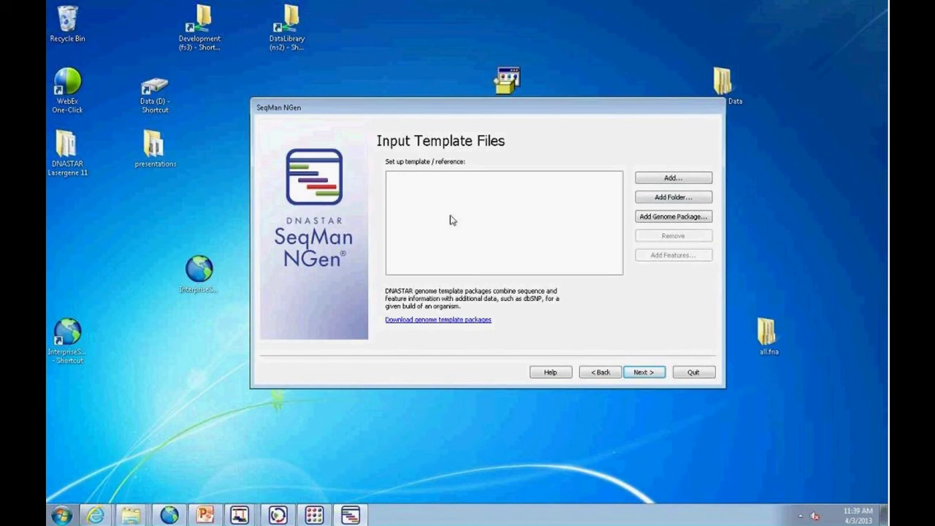
Add the genome package Human-GRCh37.p5.genometemplate from the Data (D:) drive as the template.
{"action": "left_click", "coordinate": [672, 222]}
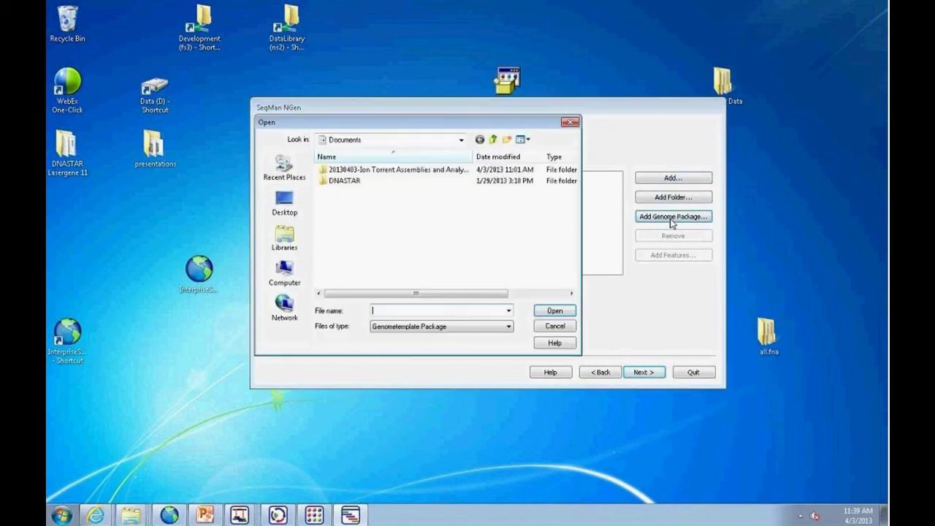
{"action": "left_click", "coordinate": [461, 139]}
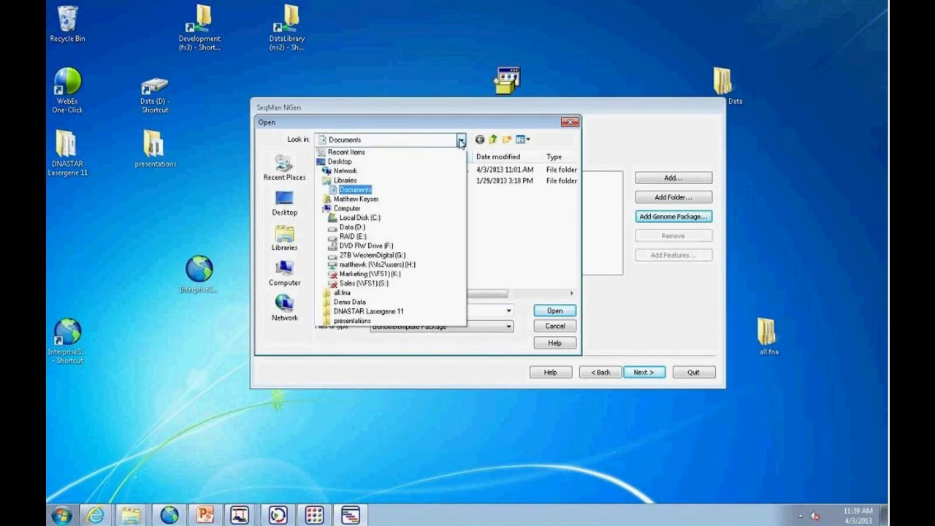
{"action": "left_click", "coordinate": [354, 228]}
{"action": "left_click_drag", "start_coordinate": [572, 173], "coordinate": [572, 199]}
{"action": "left_click", "coordinate": [387, 225]}
{"action": "left_click", "coordinate": [554, 310]}
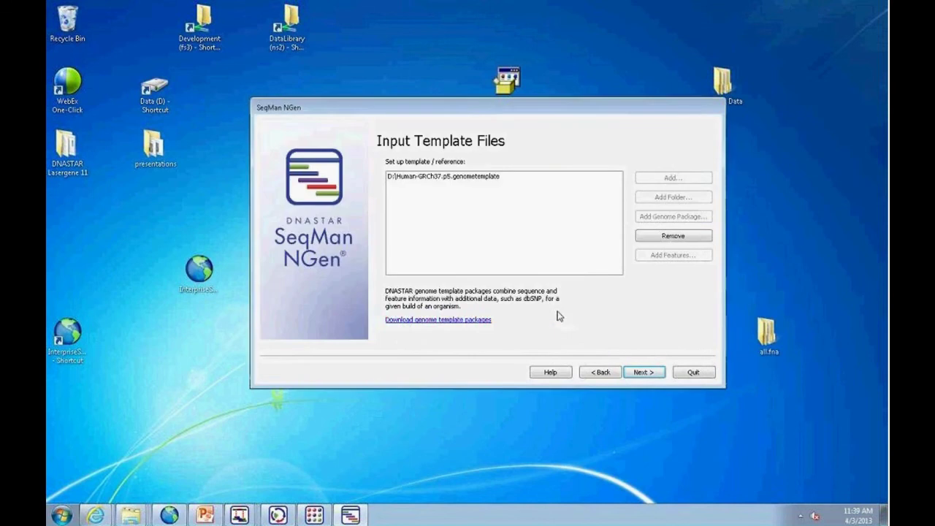
Examine DNASTAR's web list of downloadable genome template packages, including the Homo sapiens builds, and minimize the browser.
{"action": "left_click", "coordinate": [405, 322]}
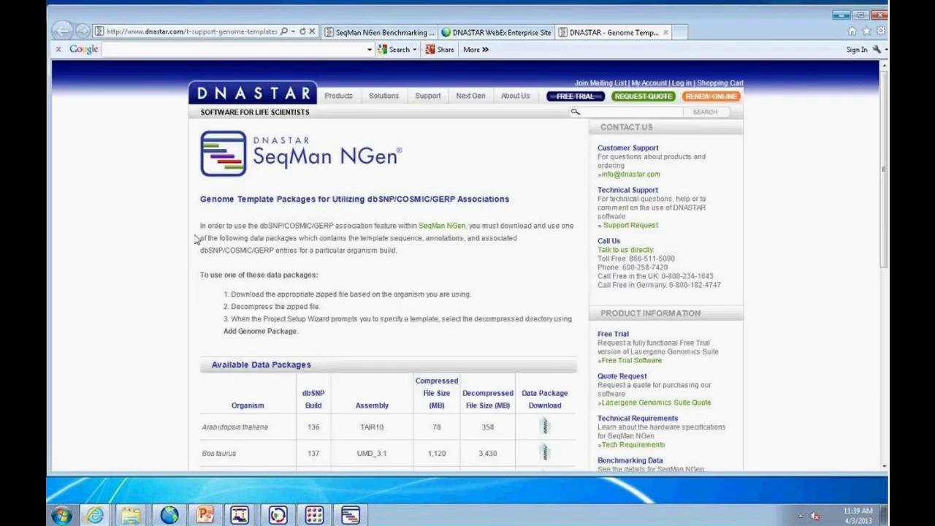
{"action": "scroll", "coordinate": [95, 212], "scroll_direction": "down", "scroll_amount": 1}
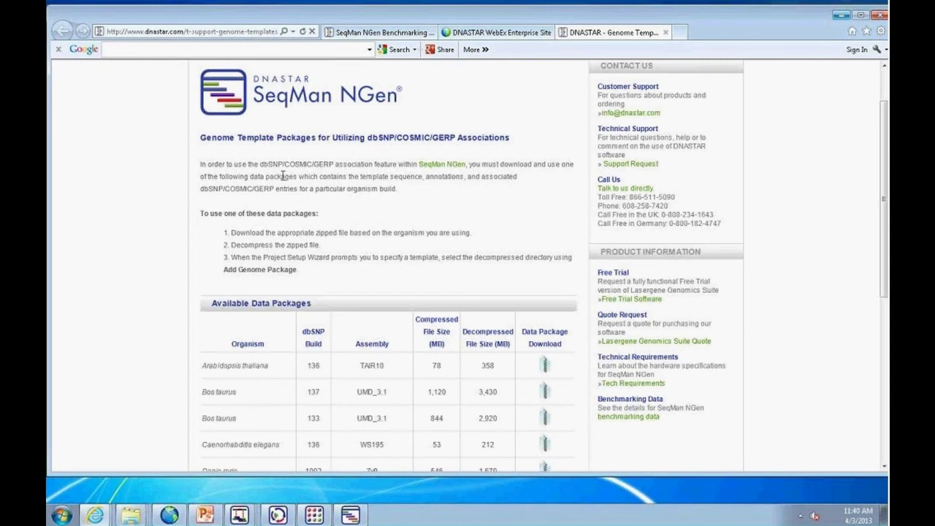
{"action": "scroll", "coordinate": [339, 277], "scroll_direction": "down", "scroll_amount": 3}
{"action": "scroll", "coordinate": [314, 105], "scroll_direction": "up", "scroll_amount": 1}
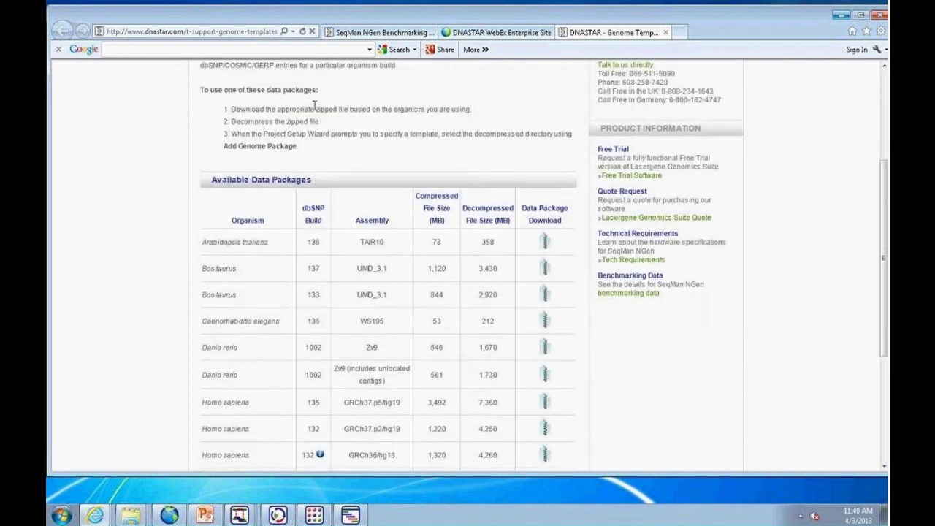
{"action": "scroll", "coordinate": [309, 329], "scroll_direction": "down", "scroll_amount": 2}
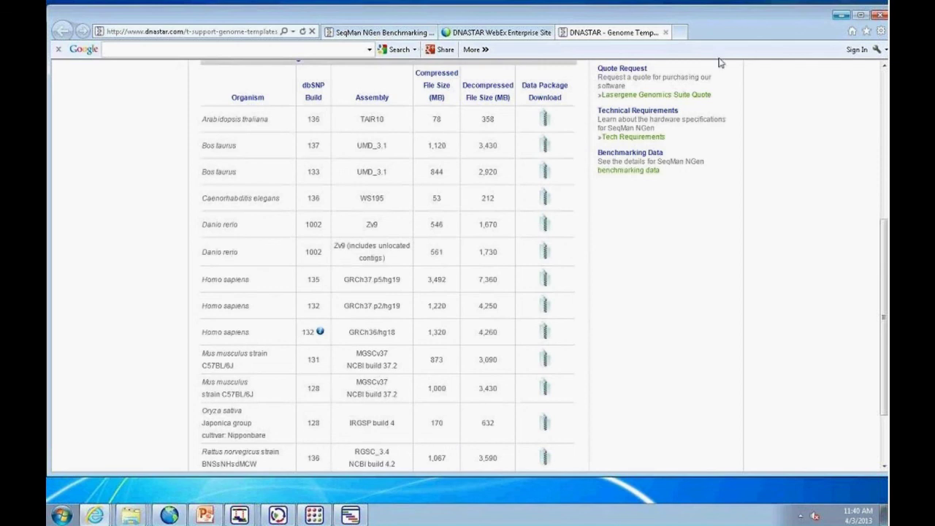
{"action": "left_click", "coordinate": [842, 17]}
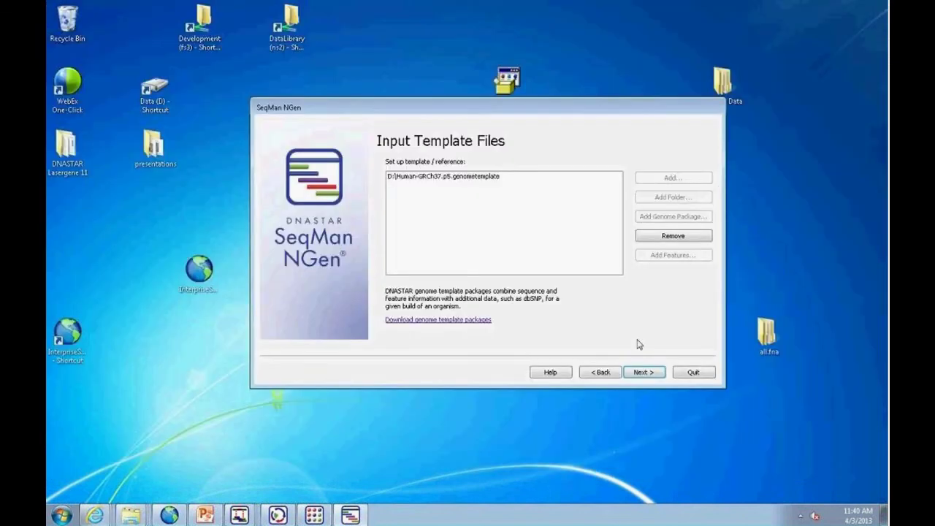
Continue to the sequence files, set the read technology to Ion Torrent and add the FOZ-214 folder's FASTQ file as unpaired reads.
{"action": "left_click", "coordinate": [642, 372]}
{"action": "left_click", "coordinate": [504, 164]}
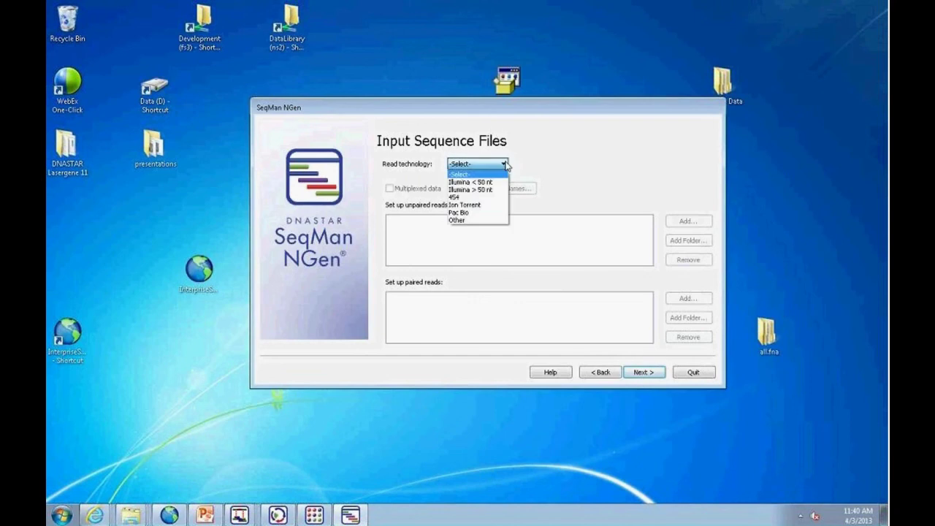
{"action": "left_click", "coordinate": [464, 204]}
{"action": "left_click", "coordinate": [688, 220]}
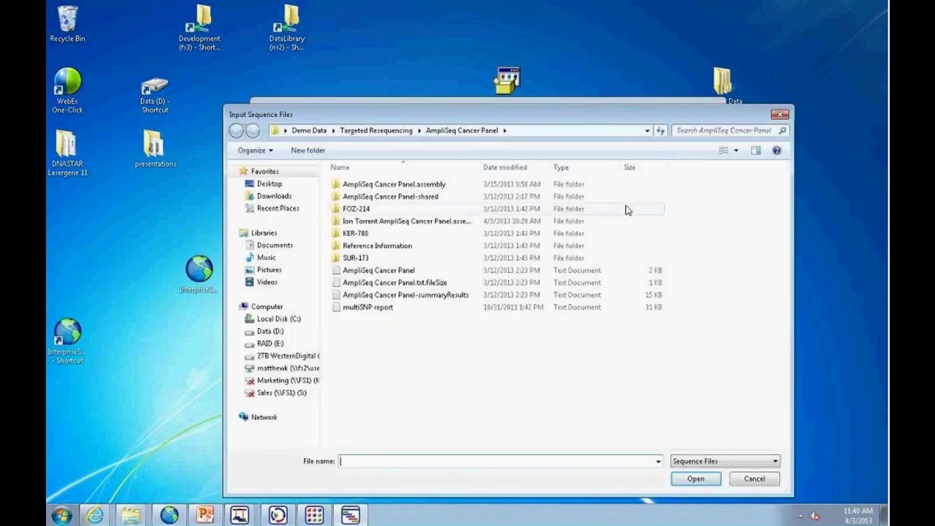
{"action": "left_click", "coordinate": [363, 210]}
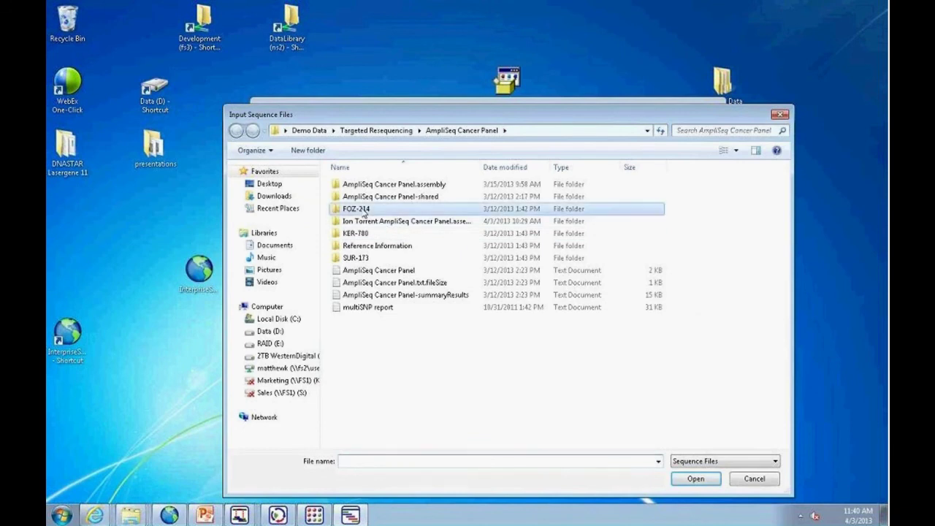
{"action": "double_click", "coordinate": [363, 209]}
{"action": "left_click", "coordinate": [364, 185]}
{"action": "left_click", "coordinate": [693, 479]}
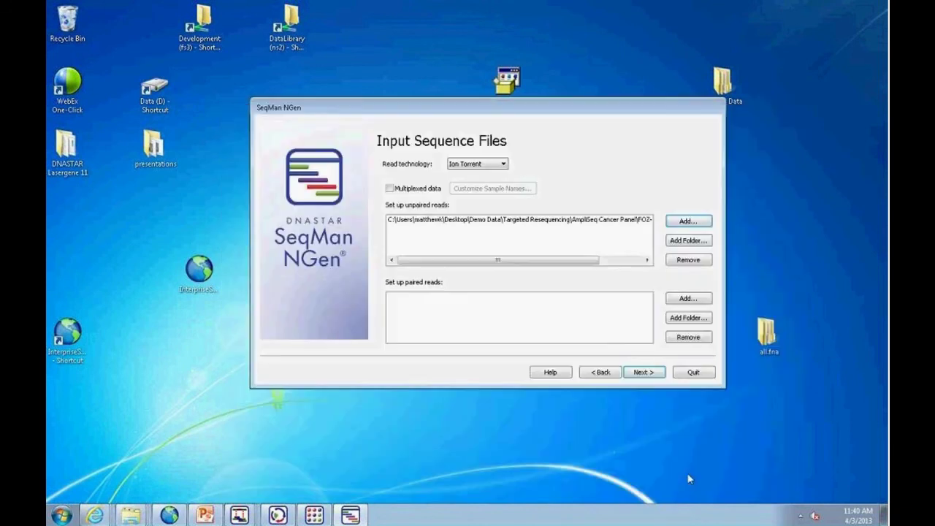
Add KER-780.fastq from the KER-780 folder of AmpliSeq Cancer Panel to the unpaired reads.
{"action": "left_click", "coordinate": [689, 220]}
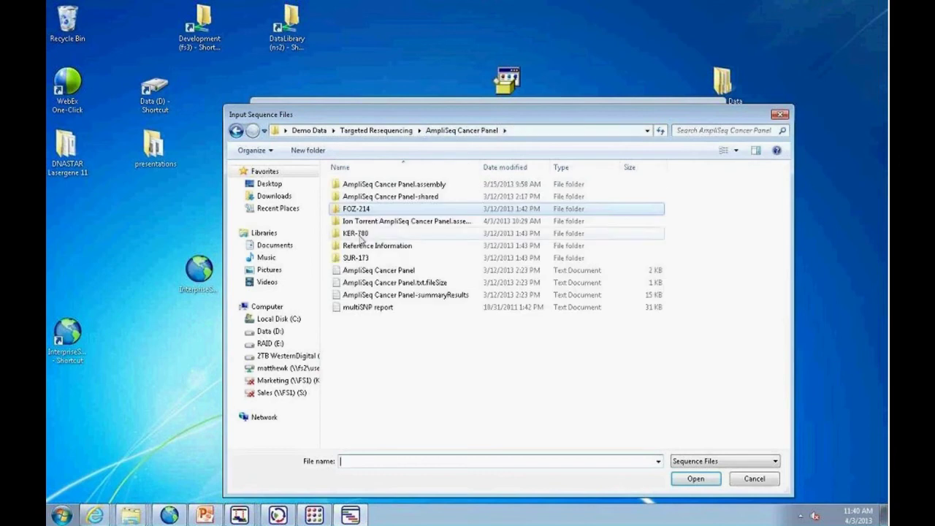
{"action": "double_click", "coordinate": [358, 234]}
{"action": "left_click", "coordinate": [363, 187]}
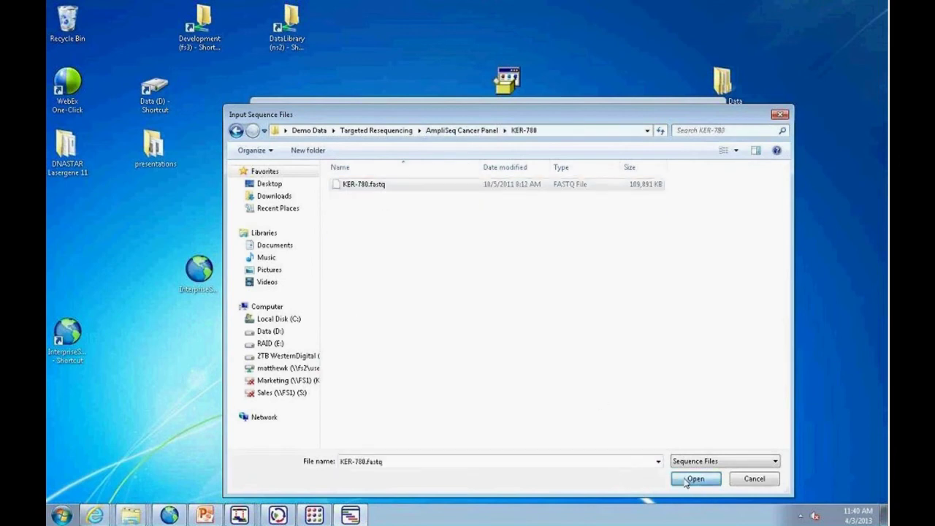
{"action": "left_click", "coordinate": [698, 480]}
Add SUR-173.fastq from the SUR-173 folder, mark the unpaired reads as multiplexed data and continue to the assembly options.
{"action": "left_click", "coordinate": [688, 221]}
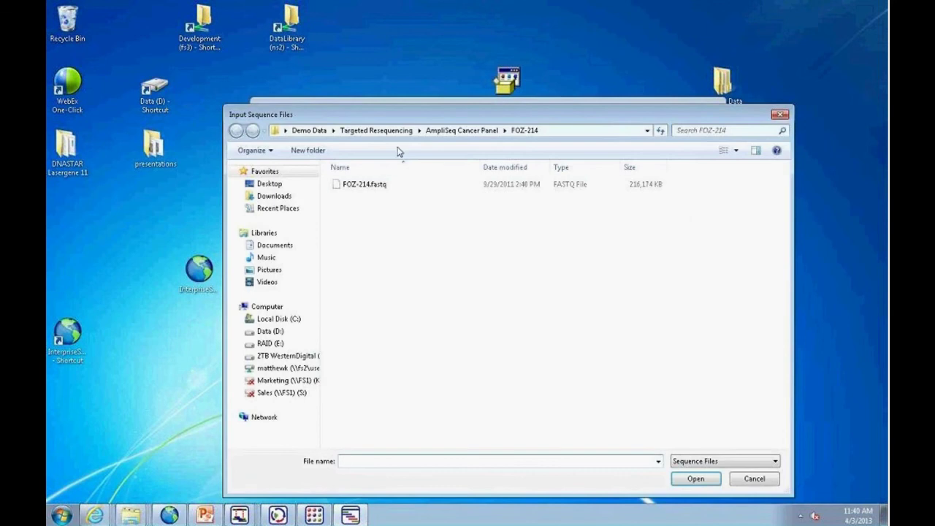
{"action": "left_click", "coordinate": [452, 132]}
{"action": "double_click", "coordinate": [356, 258]}
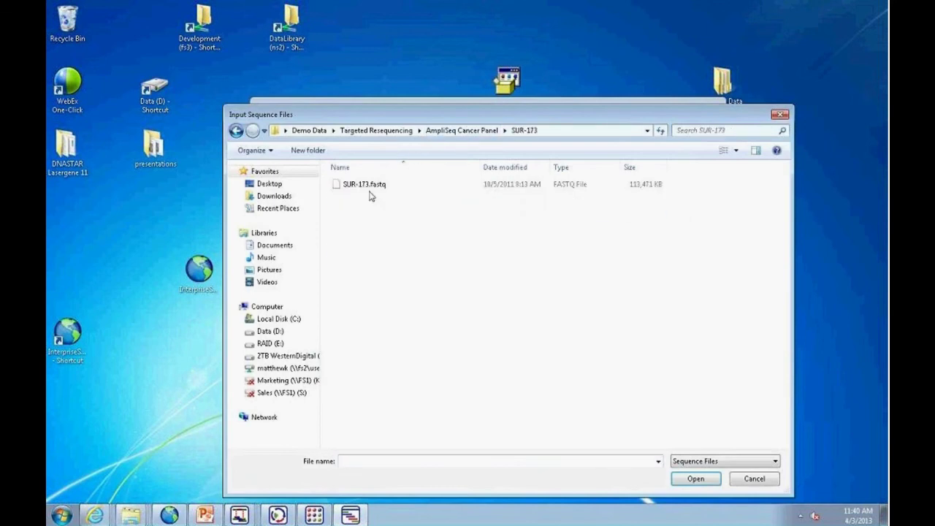
{"action": "left_click", "coordinate": [372, 185]}
{"action": "left_click", "coordinate": [696, 479]}
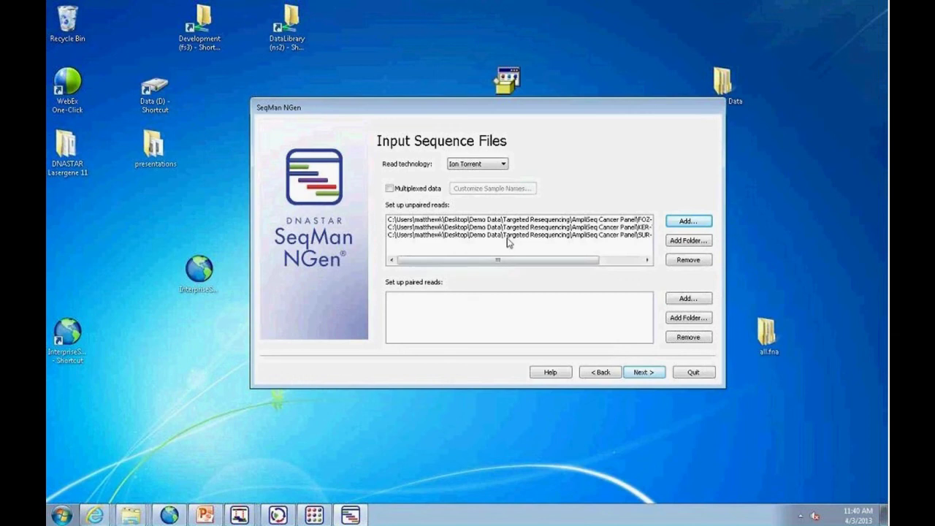
{"action": "left_click", "coordinate": [389, 188]}
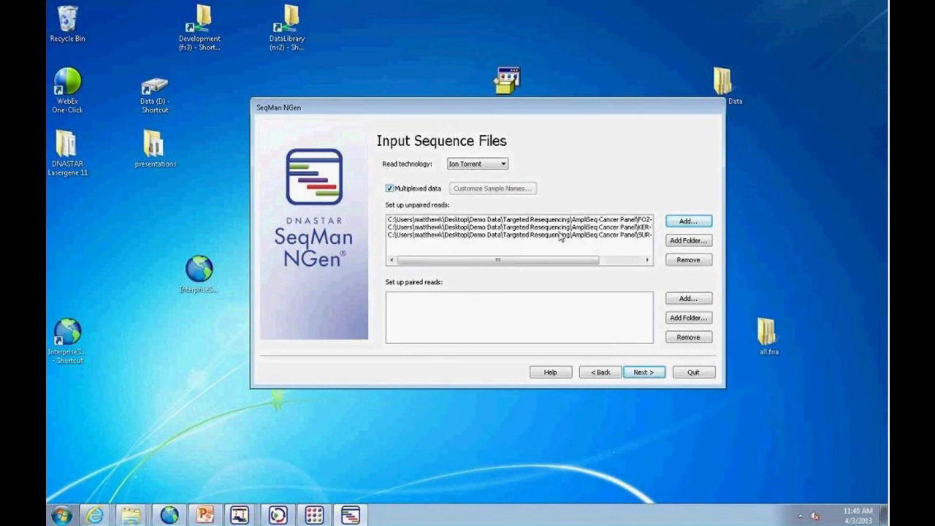
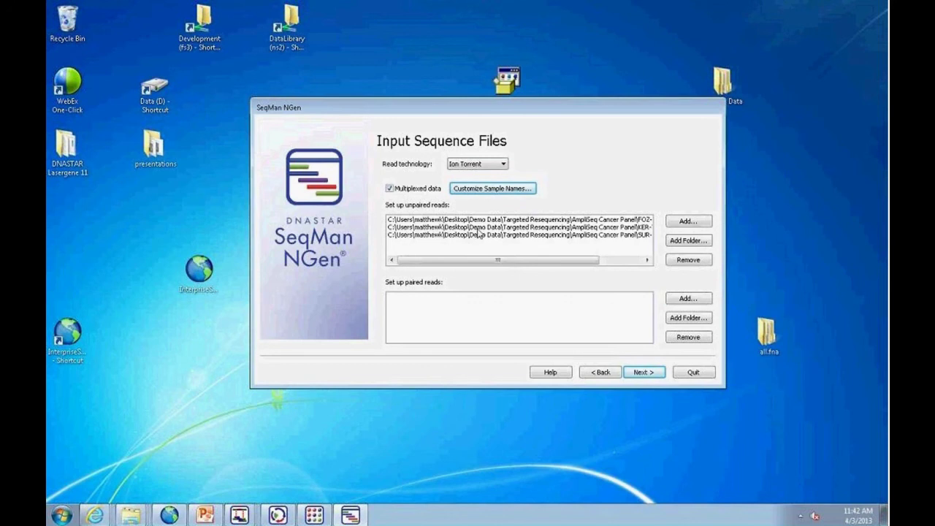
{"action": "left_click", "coordinate": [641, 372]}
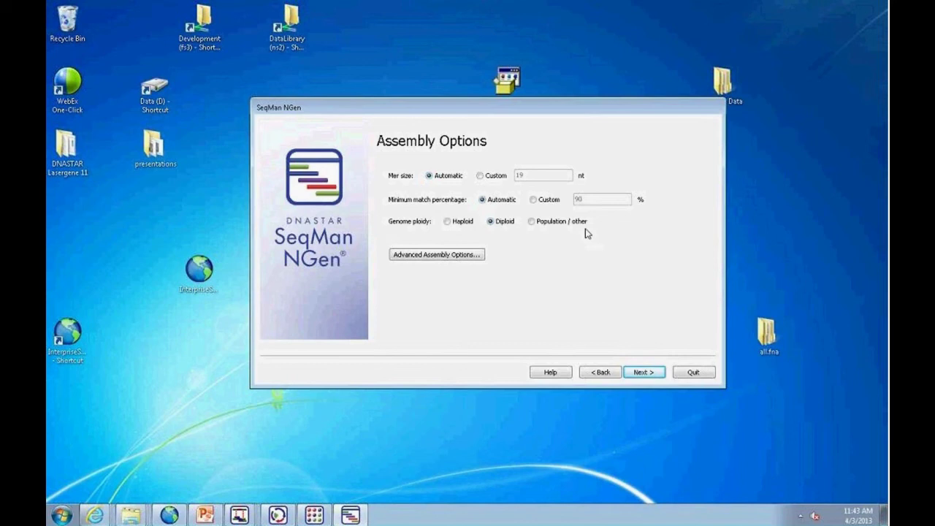
Review the SNP options for a diploid genome, close them without changes and set the genome ploidy to Population / other.
{"action": "left_click", "coordinate": [461, 256]}
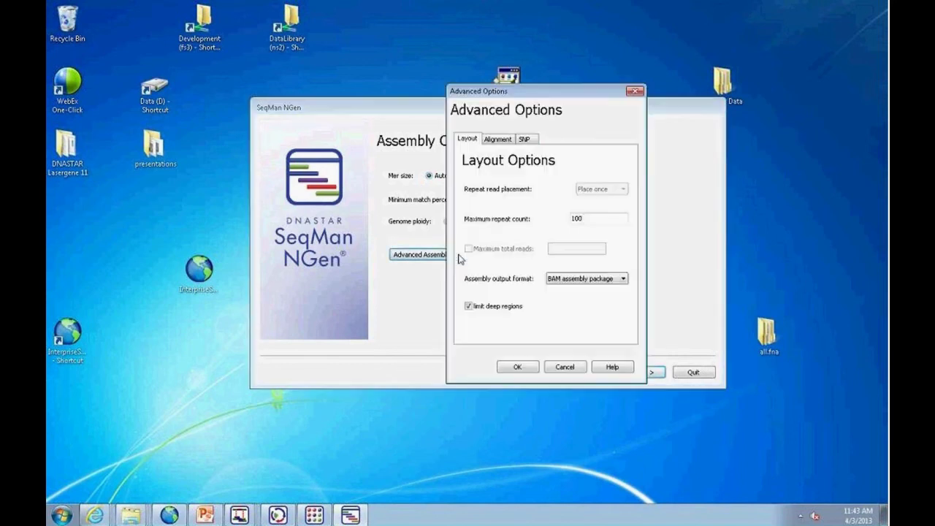
{"action": "left_click", "coordinate": [524, 140]}
{"action": "left_click_drag", "start_coordinate": [558, 94], "coordinate": [730, 98]}
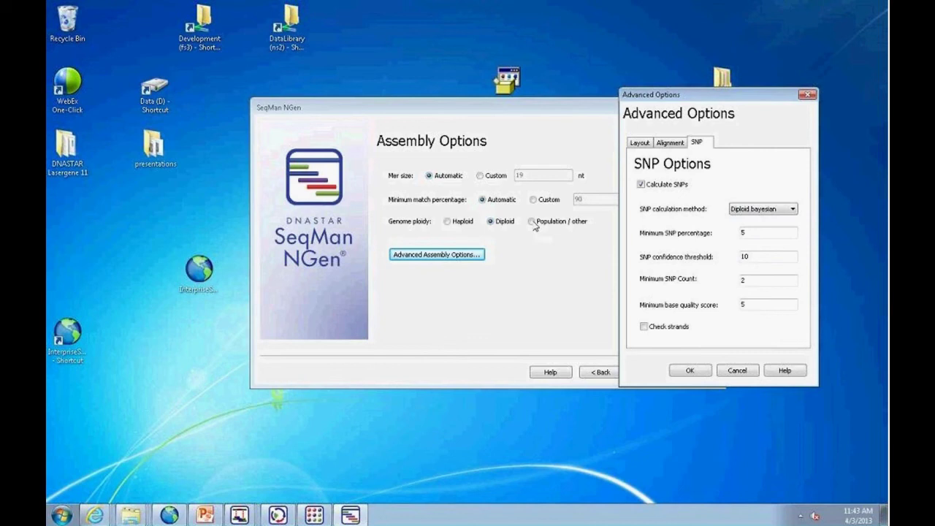
{"action": "left_click", "coordinate": [738, 371]}
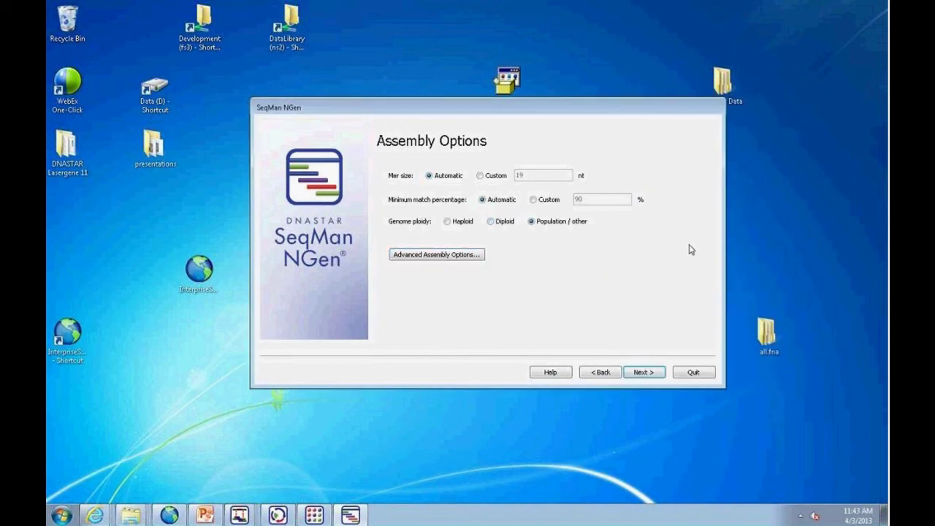
Set the minimum SNP percentage to 0 in the advanced SNP options and accept the settings.
{"action": "left_click", "coordinate": [468, 259]}
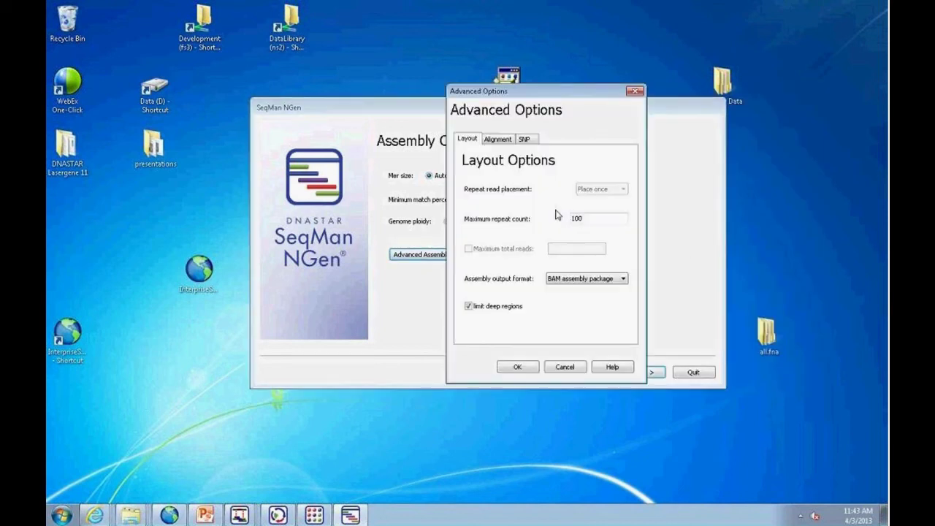
{"action": "left_click", "coordinate": [525, 140]}
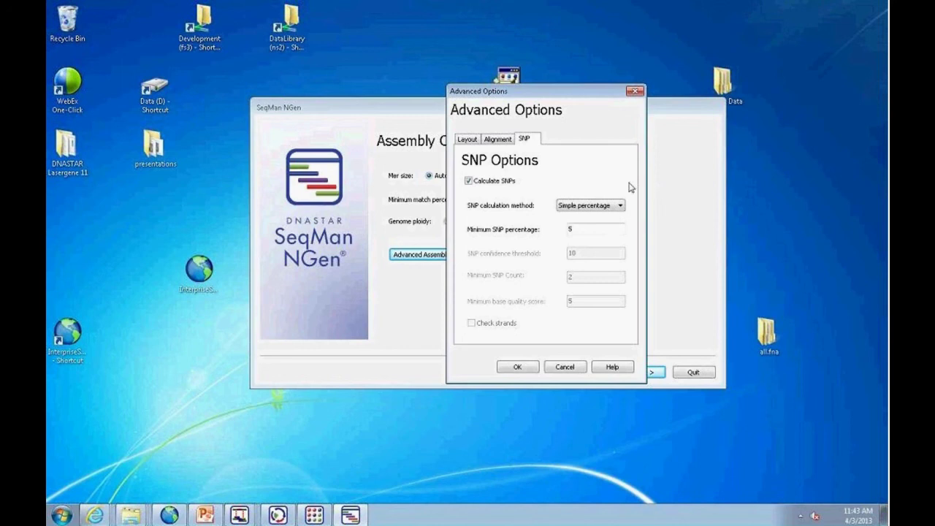
{"action": "left_click", "coordinate": [589, 228]}
{"action": "key", "text": "BackSpace"}
{"action": "type", "text": "0"}
{"action": "left_click_drag", "start_coordinate": [544, 94], "coordinate": [693, 174]}
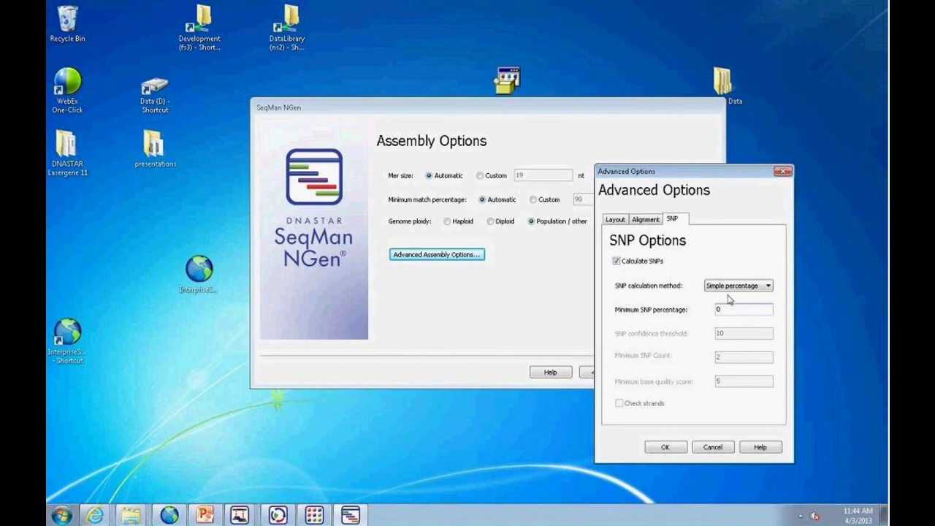
{"action": "left_click", "coordinate": [665, 447]}
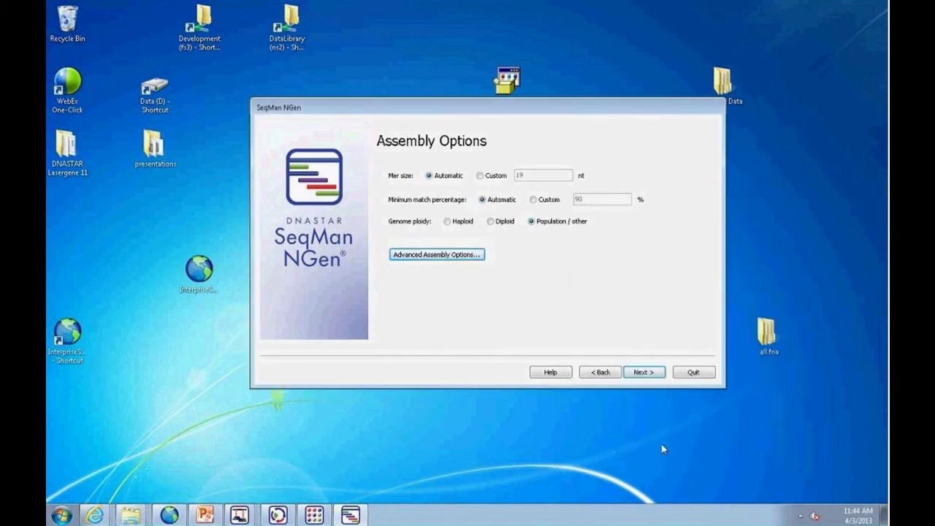
Continue to the generated AmpliSeq Panel script and start the assembly.
{"action": "left_click", "coordinate": [647, 375]}
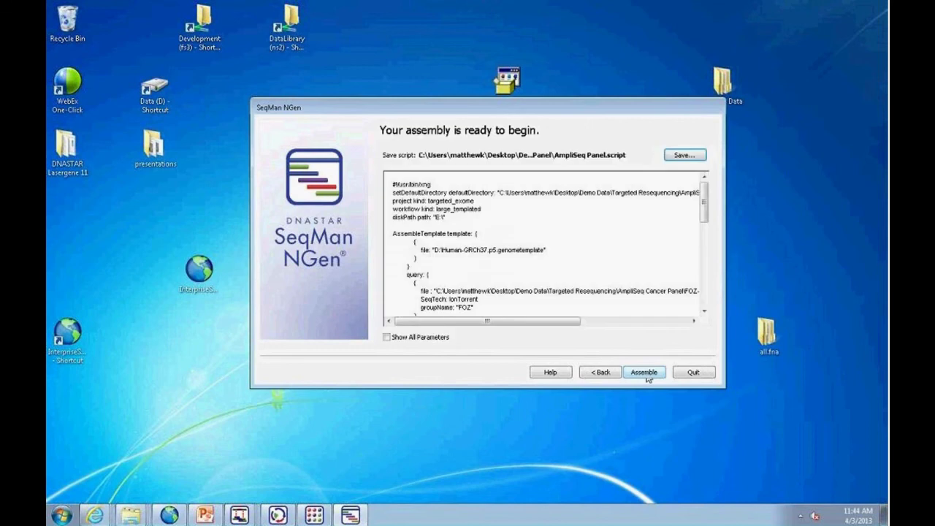
{"action": "left_click", "coordinate": [599, 373]}
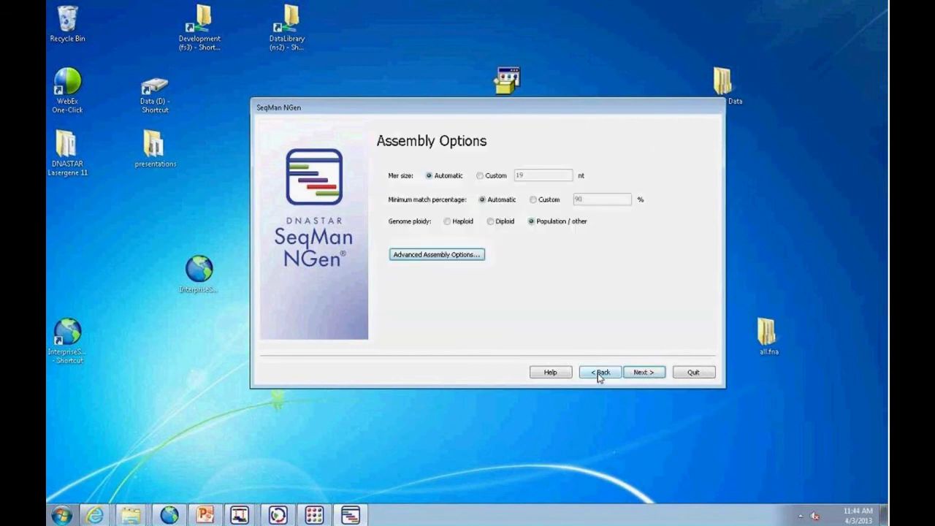
{"action": "left_click", "coordinate": [645, 374]}
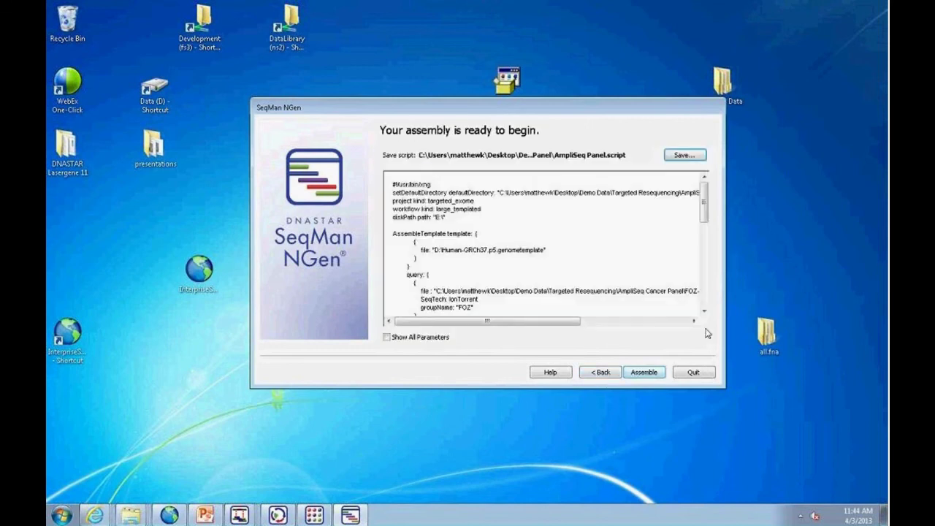
{"action": "left_click", "coordinate": [643, 373]}
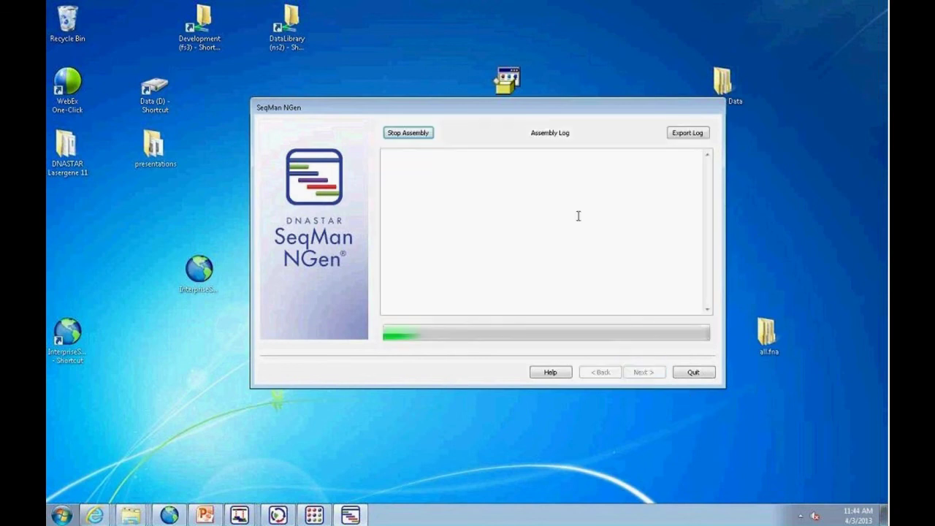
Switch to Windows Task Manager, place it beside the assembly log and sort the processes by CPU to monitor xng.exe.
{"action": "right_click", "coordinate": [494, 515]}
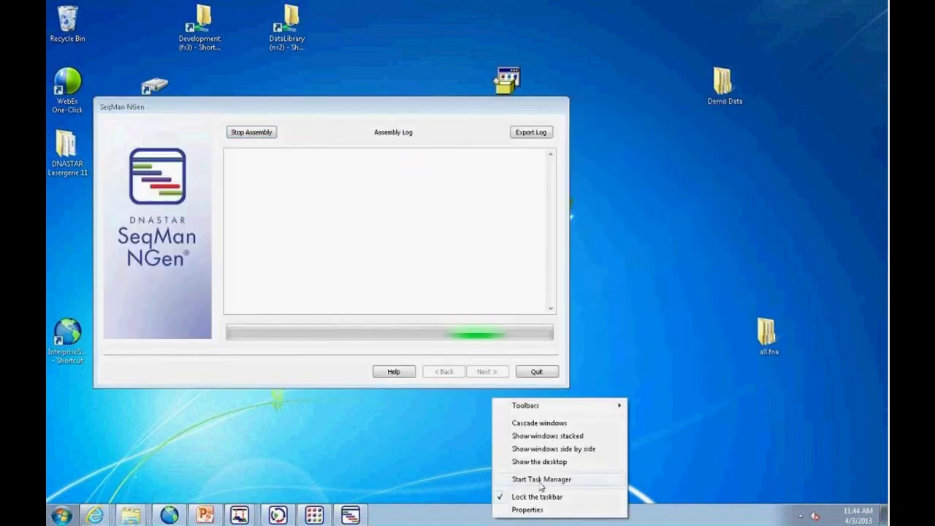
{"action": "left_click", "coordinate": [541, 479]}
{"action": "left_click_drag", "start_coordinate": [368, 100], "coordinate": [657, 62]}
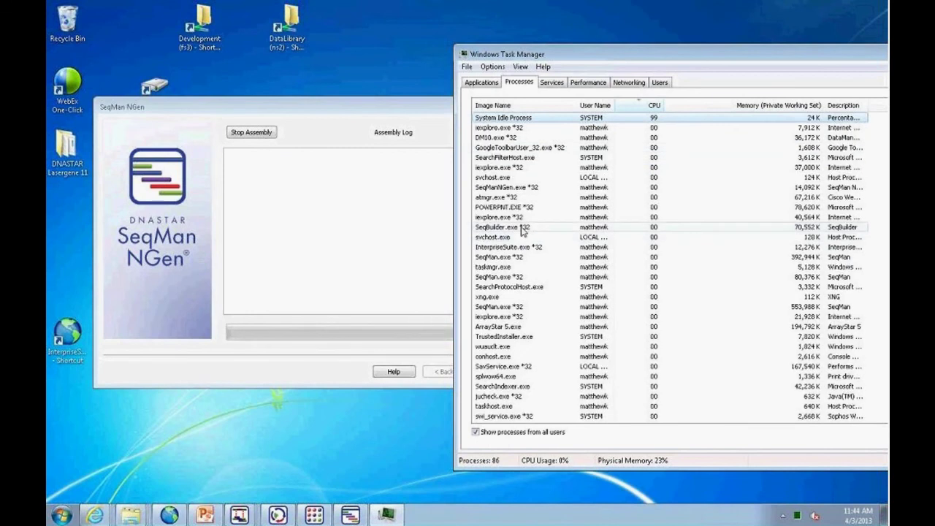
{"action": "left_click", "coordinate": [654, 105]}
{"action": "left_click", "coordinate": [654, 105]}
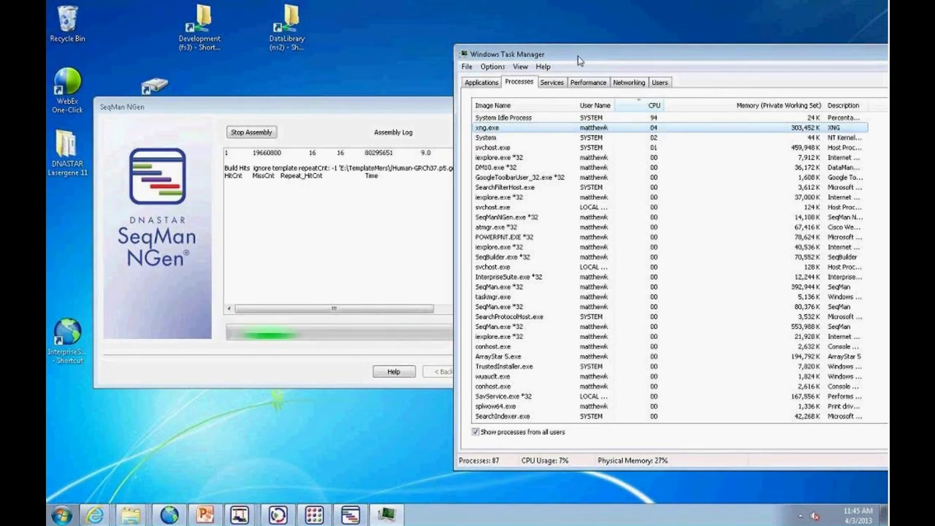
{"action": "left_click_drag", "start_coordinate": [578, 54], "coordinate": [380, 51]}
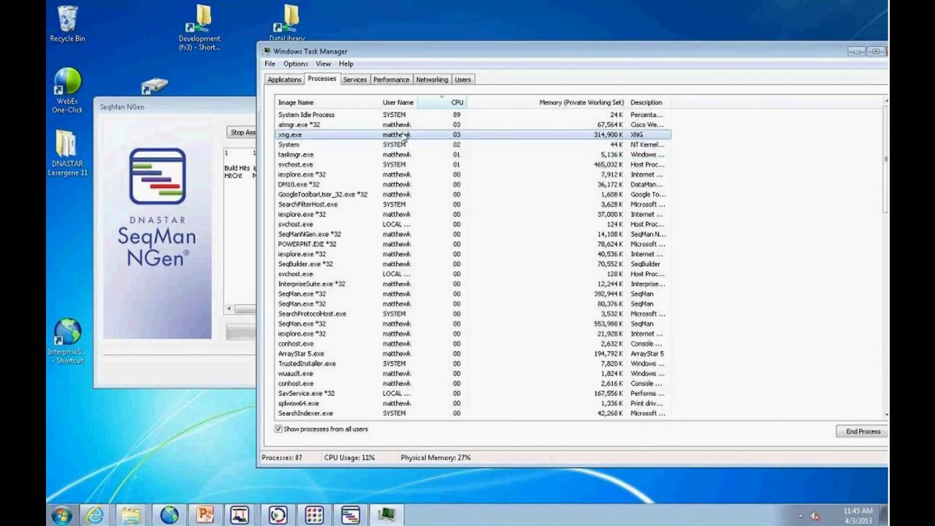
End the xng.exe process in Task Manager to stop the running assembly and quit SeqMan NGen.
{"action": "left_click", "coordinate": [313, 130]}
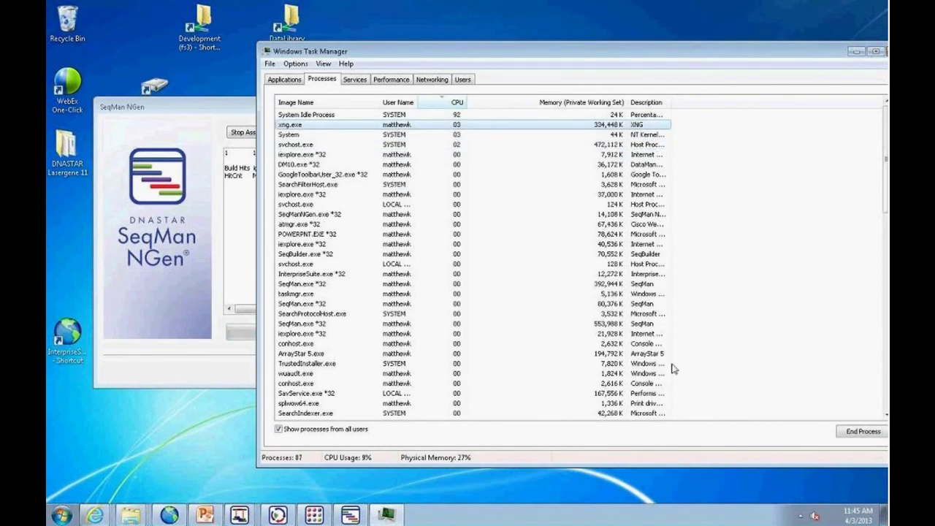
{"action": "left_click", "coordinate": [860, 433]}
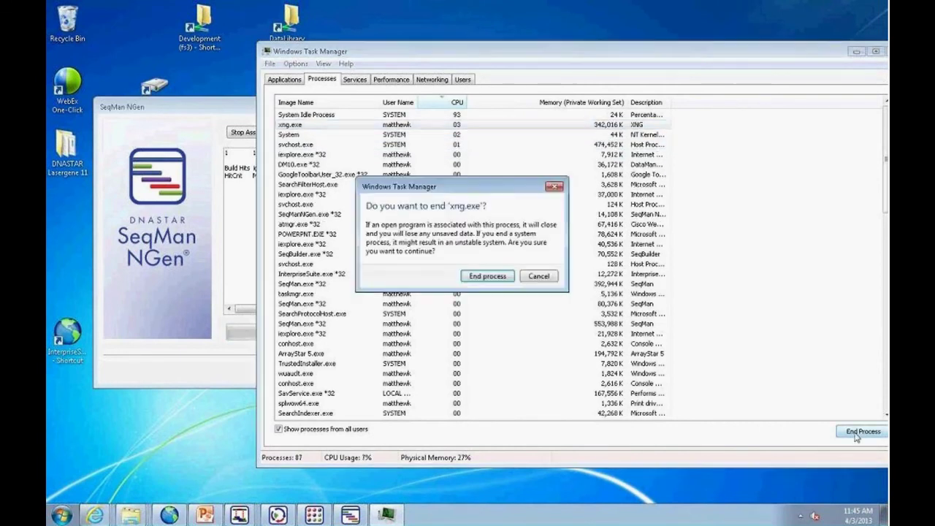
{"action": "left_click", "coordinate": [491, 277]}
{"action": "left_click", "coordinate": [232, 121]}
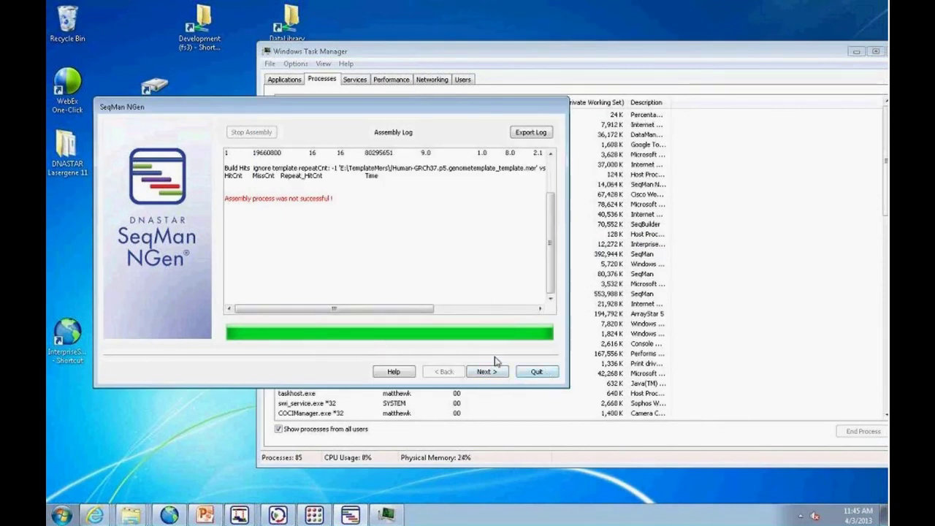
{"action": "left_click", "coordinate": [536, 373]}
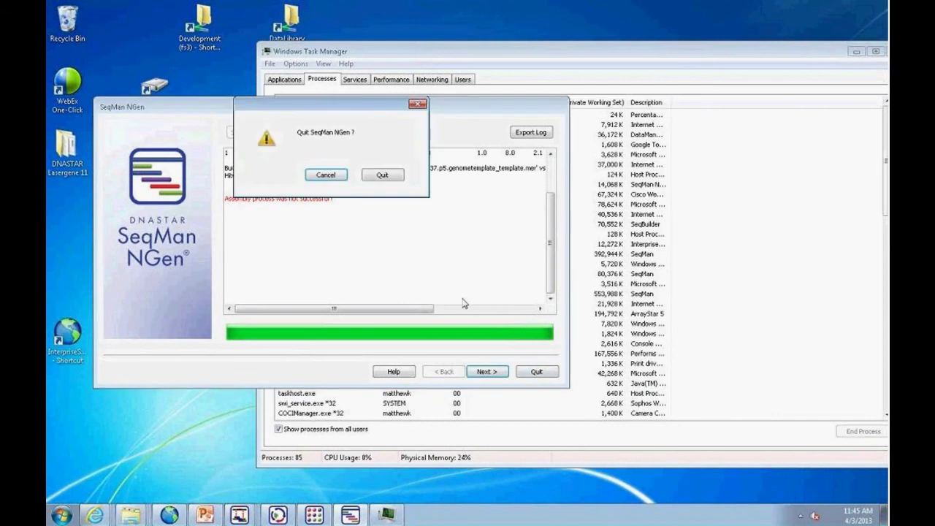
{"action": "left_click", "coordinate": [383, 175]}
Switch to the SeqMan project Ion Torrent AmpliSeq Cancer Panel.assembly, widen its contig list window and select the Unlocated Contigs group.
{"action": "left_click", "coordinate": [241, 515]}
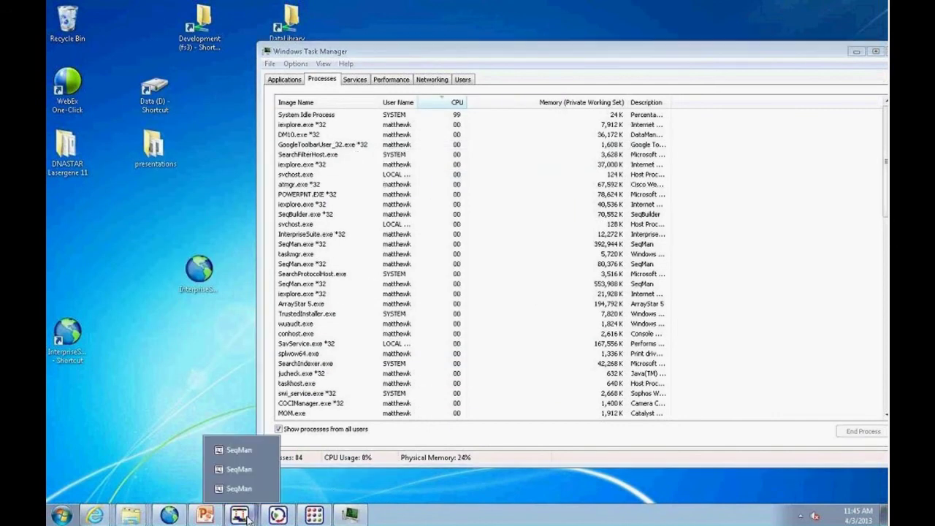
{"action": "left_click", "coordinate": [238, 487]}
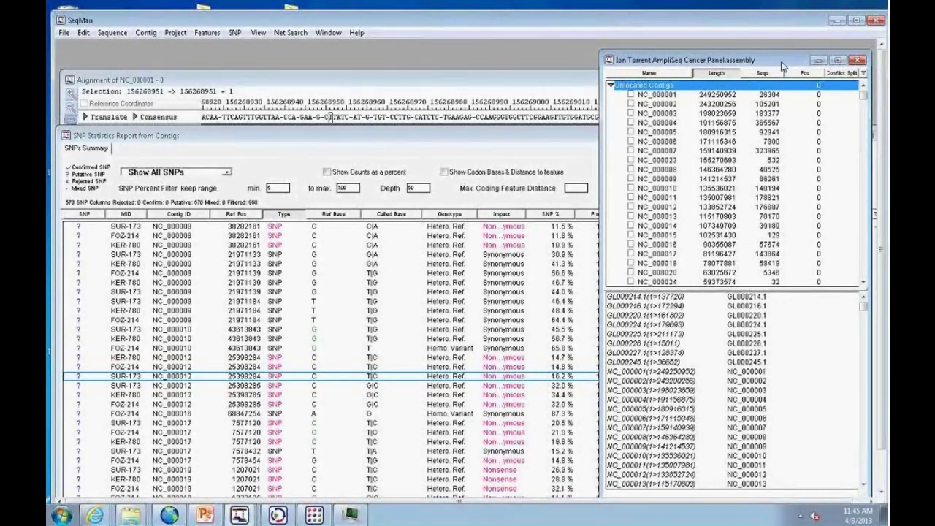
{"action": "left_click_drag", "start_coordinate": [783, 65], "coordinate": [536, 51]}
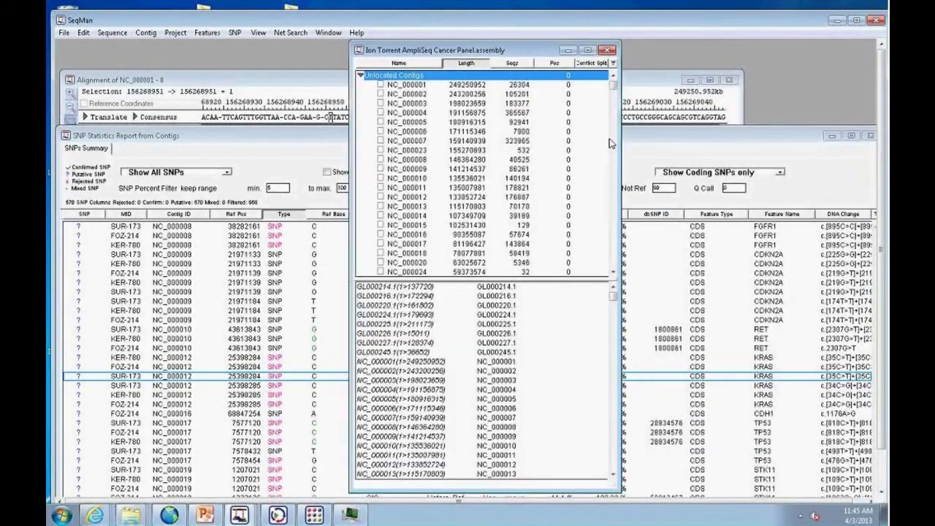
{"action": "left_click", "coordinate": [422, 85]}
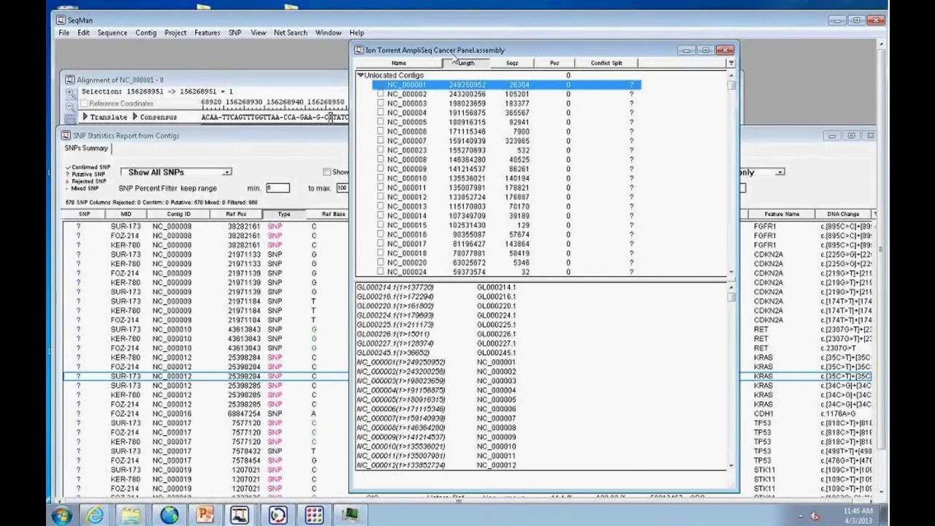
{"action": "left_click_drag", "start_coordinate": [551, 57], "coordinate": [685, 62]}
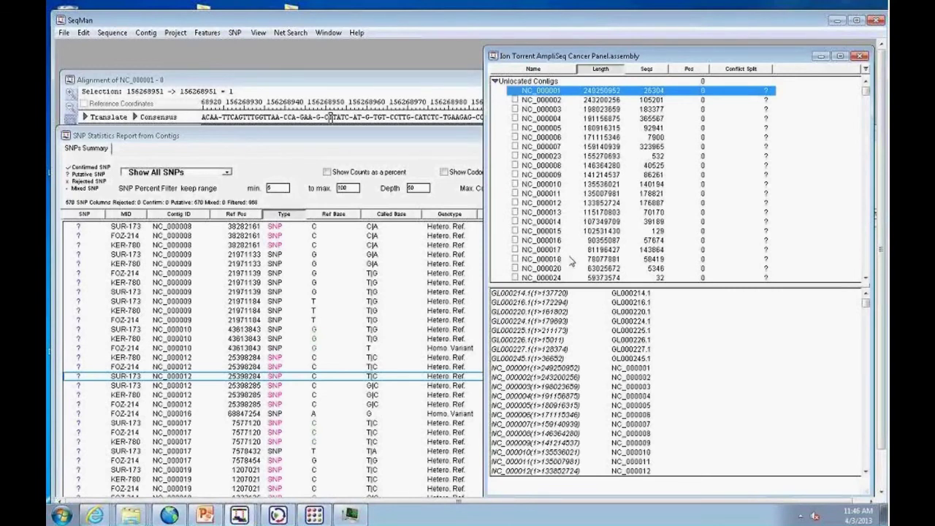
{"action": "left_click", "coordinate": [527, 82]}
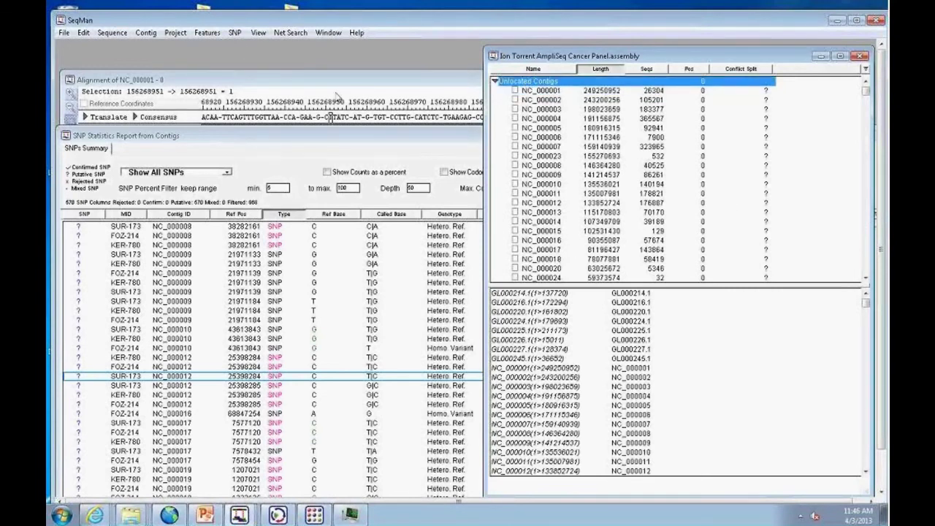
Open the SNP report for the selected contigs and examine the sample IDs of the FGFR1, CDKN2A and RET SNPs.
{"action": "left_click", "coordinate": [235, 32]}
{"action": "left_click", "coordinate": [252, 49]}
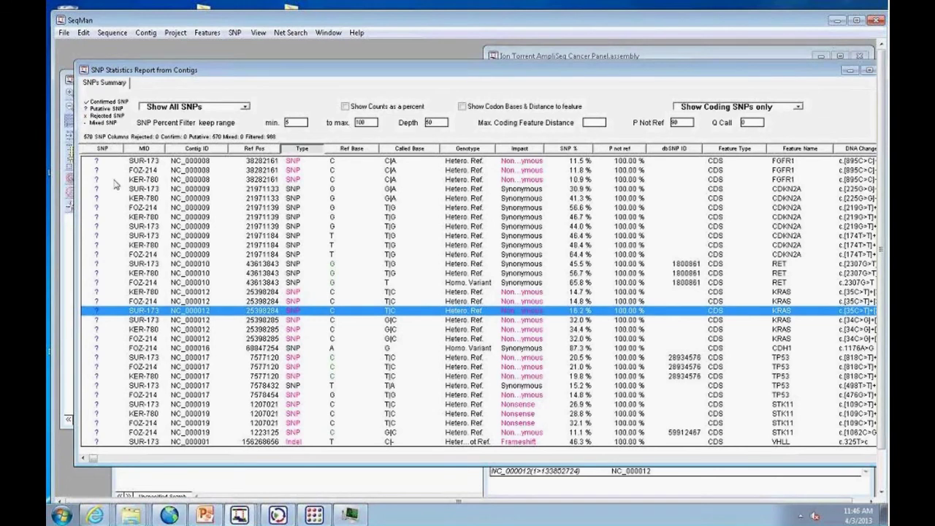
{"action": "left_click", "coordinate": [141, 161]}
{"action": "left_click", "coordinate": [142, 189]}
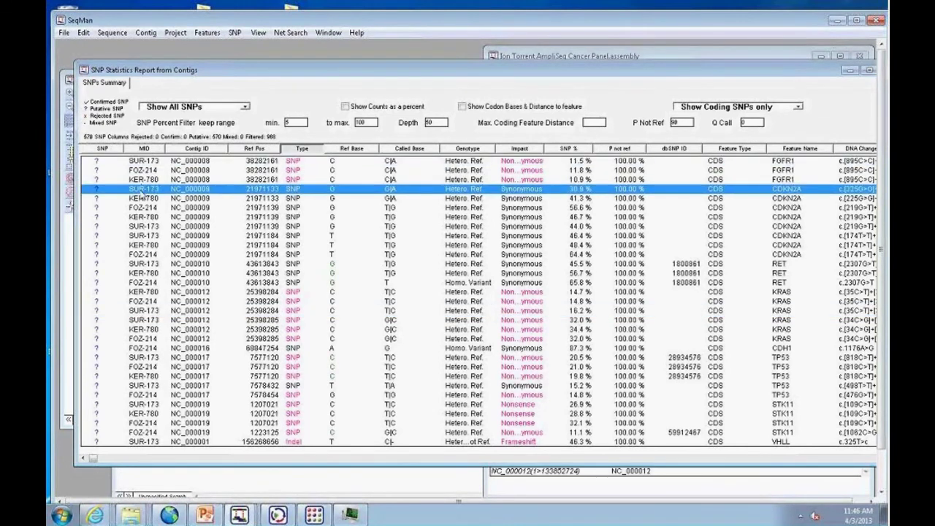
{"action": "left_click", "coordinate": [149, 235]}
{"action": "left_click", "coordinate": [143, 272]}
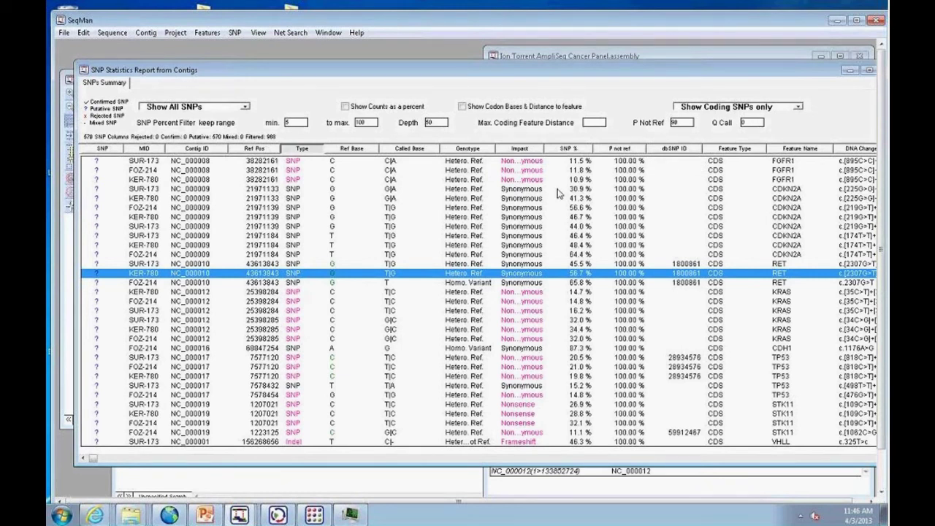
Filter the SNP report to annotated SNPs only and reposition its window so the DNA Change column is fully in view.
{"action": "left_click", "coordinate": [245, 107]}
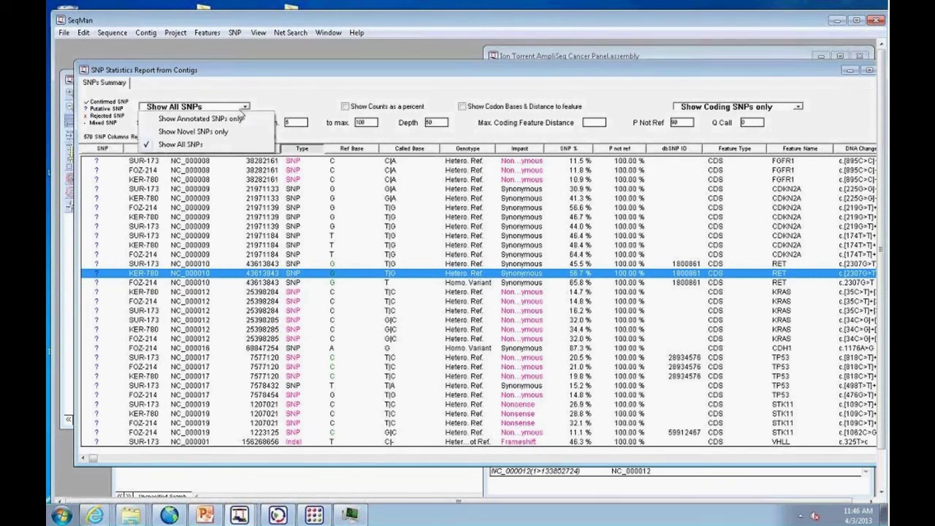
{"action": "left_click", "coordinate": [233, 118]}
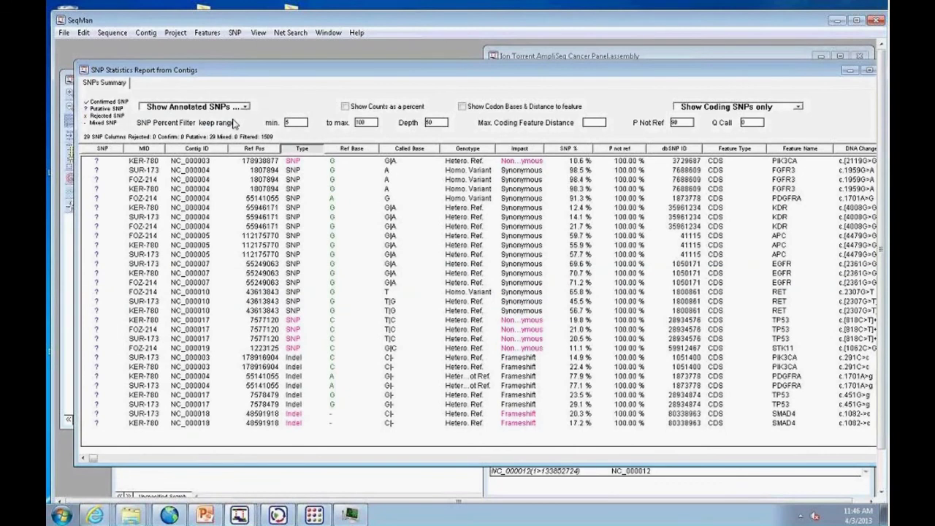
{"action": "left_click_drag", "start_coordinate": [627, 70], "coordinate": [610, 70]}
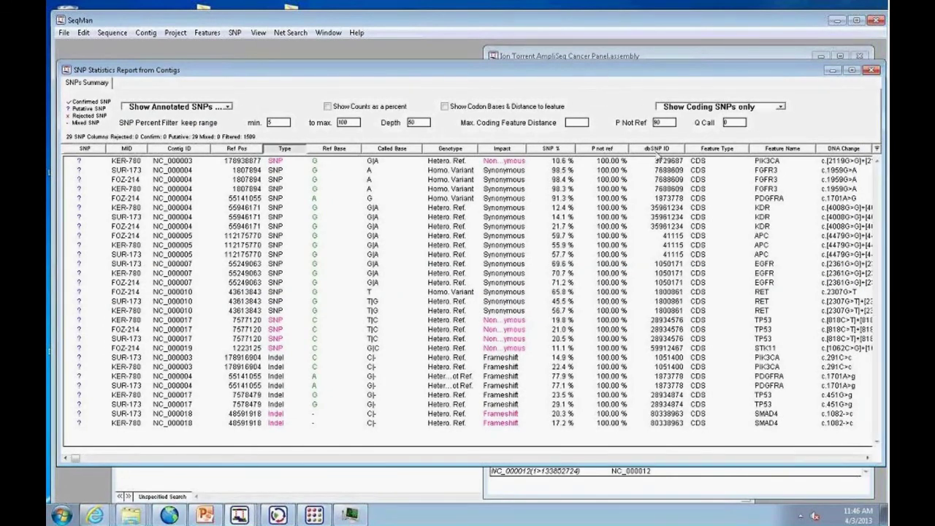
Open the dbSNP entry of the KER-780 SNP in PIK3CA, look through its cluster report and minimize the browser.
{"action": "left_click", "coordinate": [661, 161]}
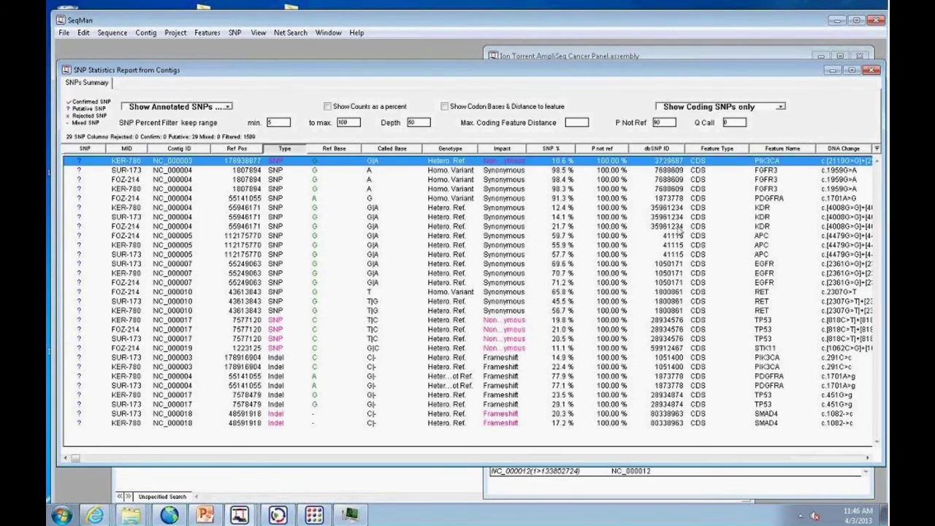
{"action": "left_click", "coordinate": [244, 34]}
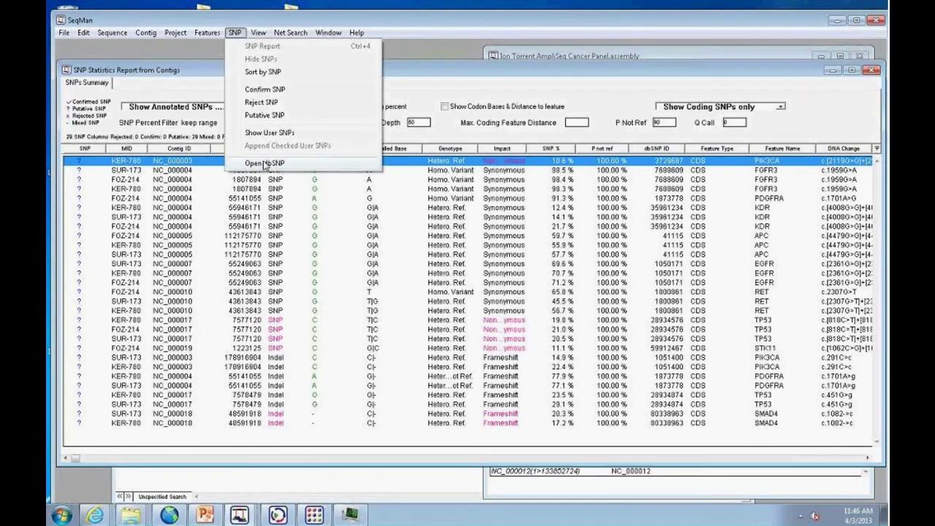
{"action": "left_click", "coordinate": [267, 159]}
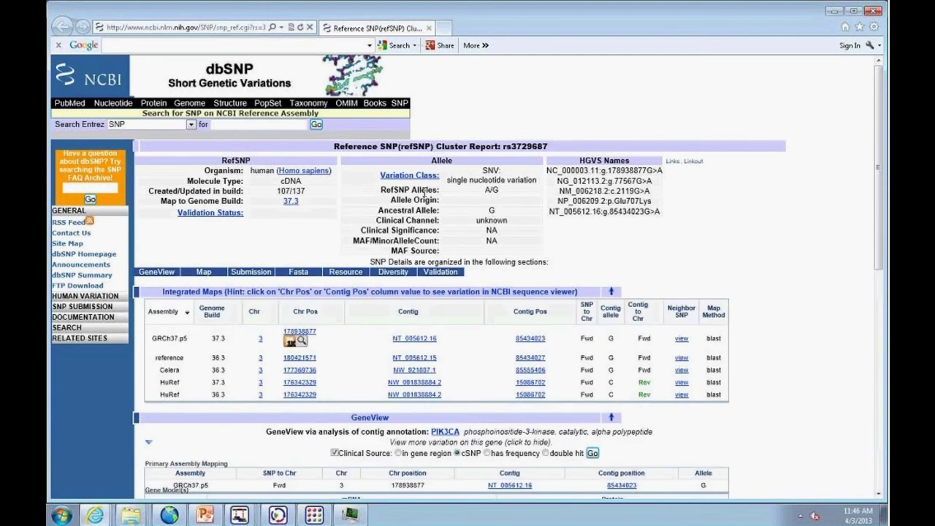
{"action": "scroll", "coordinate": [750, 219], "scroll_direction": "down", "scroll_amount": 5}
{"action": "scroll", "coordinate": [749, 307], "scroll_direction": "down", "scroll_amount": 2}
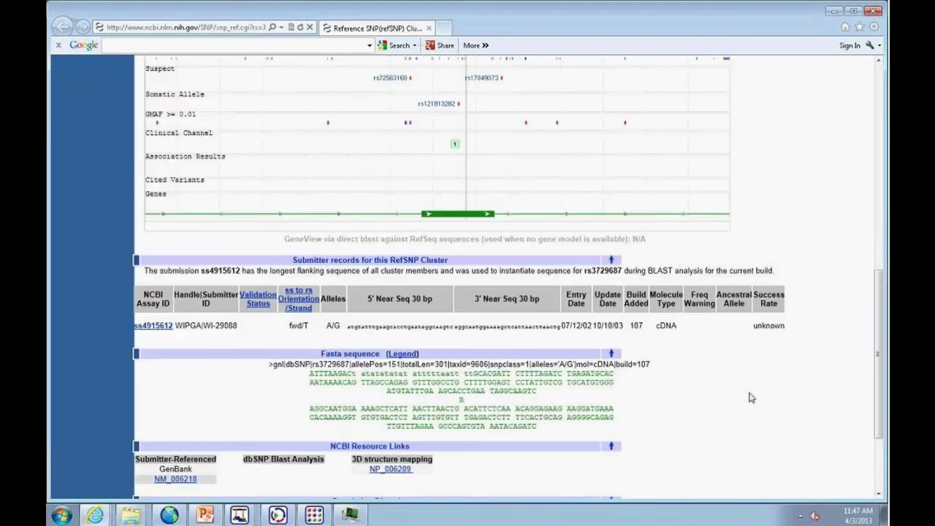
{"action": "scroll", "coordinate": [750, 397], "scroll_direction": "up", "scroll_amount": 3}
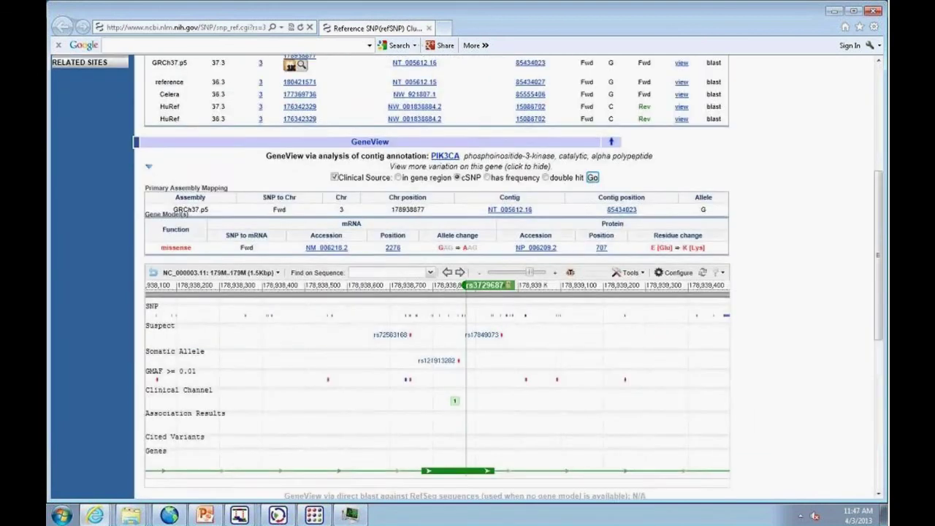
{"action": "scroll", "coordinate": [686, 381], "scroll_direction": "up", "scroll_amount": 1}
{"action": "left_click", "coordinate": [834, 11]}
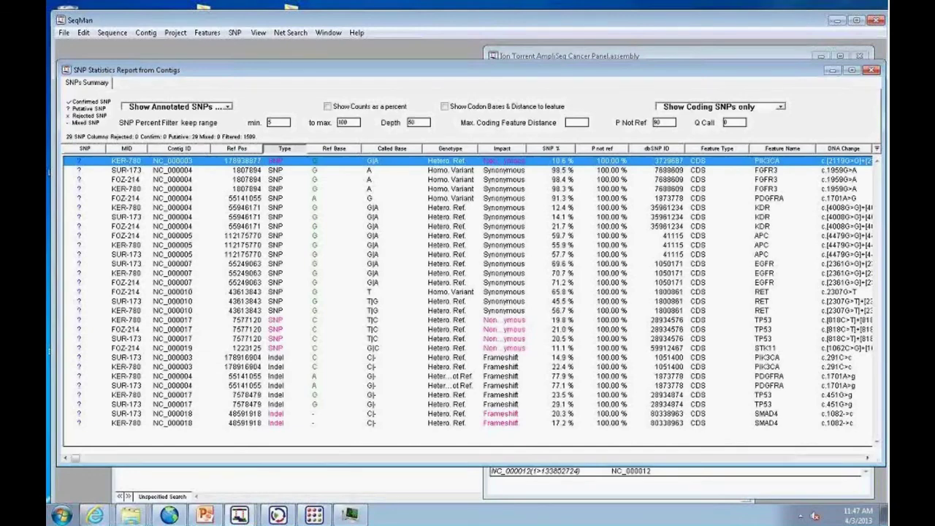
Filter the SNP report to novel SNPs only and open the NC_000001 alignment at the first VHLL SNP in an enlarged window.
{"action": "left_click", "coordinate": [227, 107]}
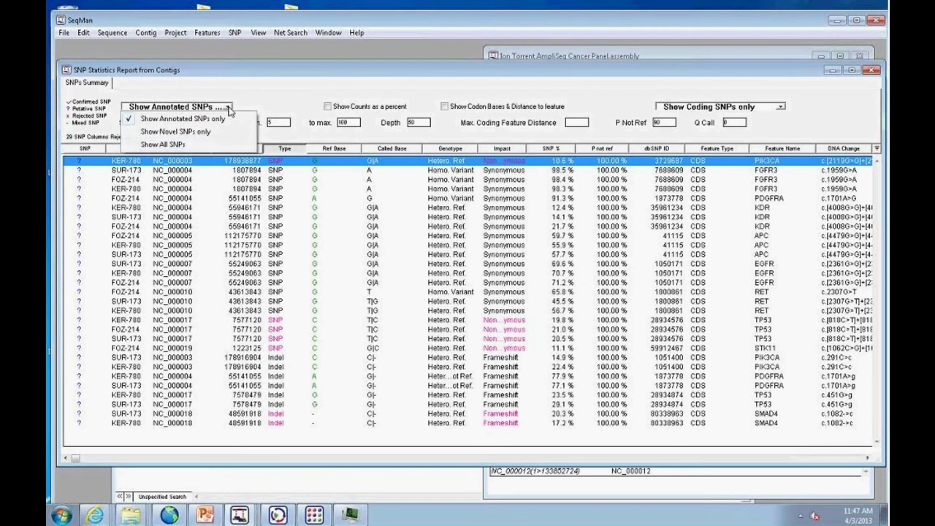
{"action": "left_click", "coordinate": [188, 132]}
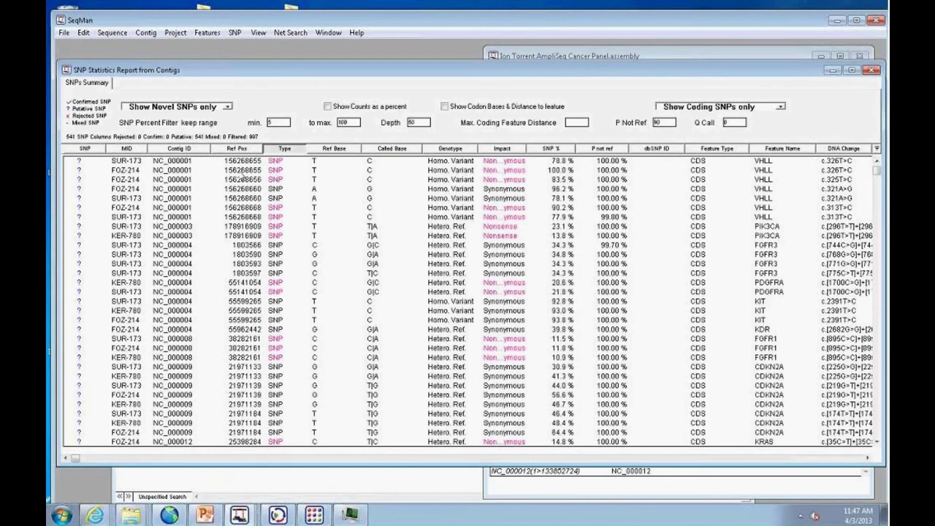
{"action": "double_click", "coordinate": [241, 170]}
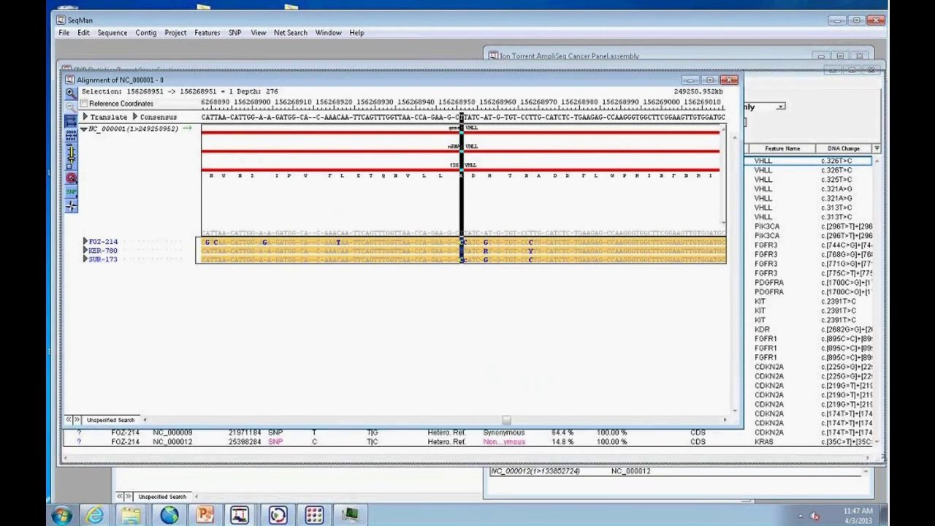
{"action": "left_click_drag", "start_coordinate": [743, 428], "coordinate": [862, 445]}
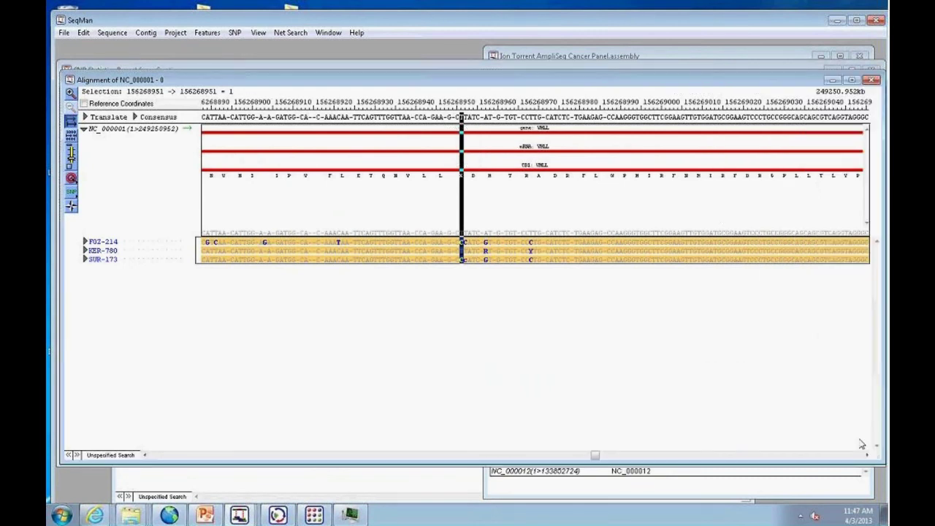
Examine the NC_000001 template features and the individual FOZ-214 reads around the VHLL SNP and close the alignment.
{"action": "left_click", "coordinate": [85, 129]}
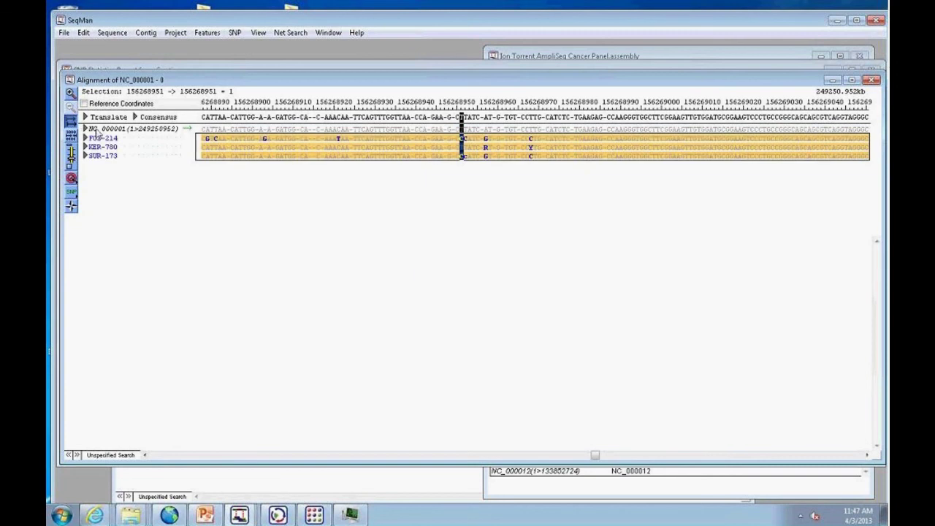
{"action": "left_click", "coordinate": [85, 129]}
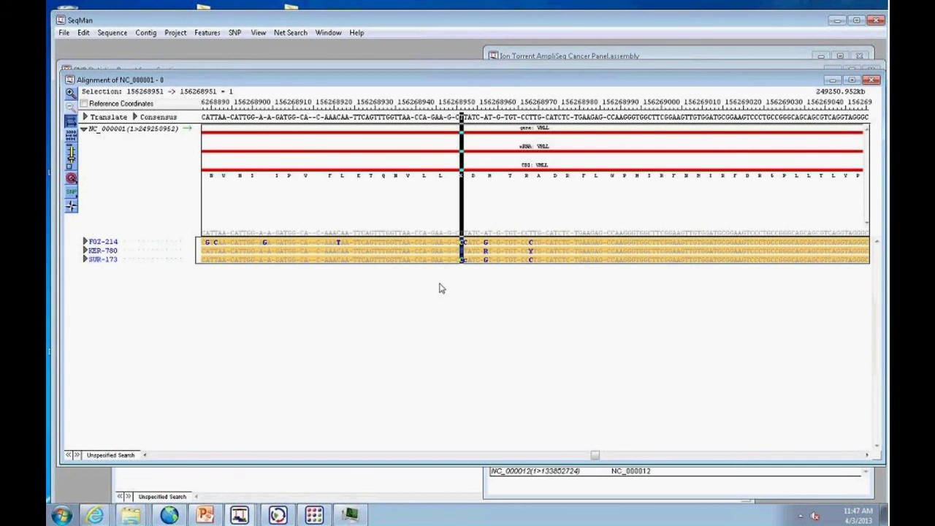
{"action": "left_click", "coordinate": [468, 242]}
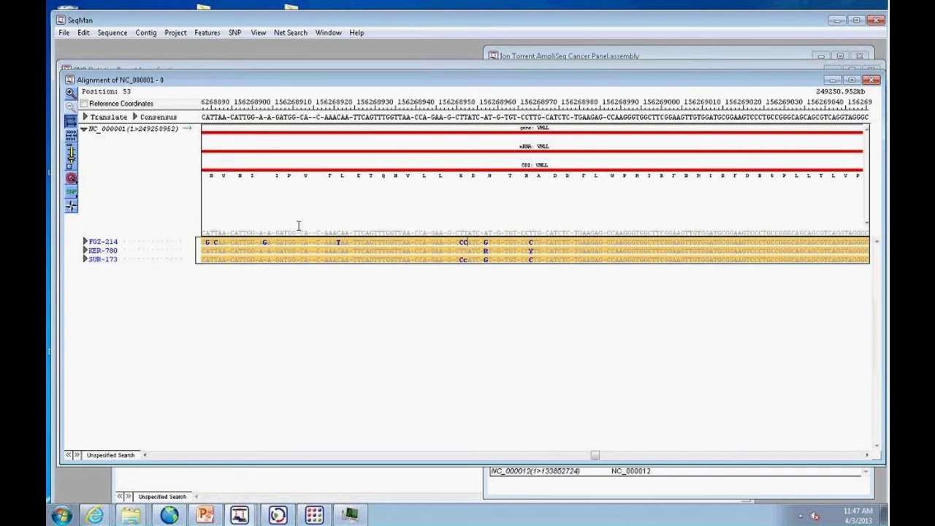
{"action": "left_click", "coordinate": [86, 242]}
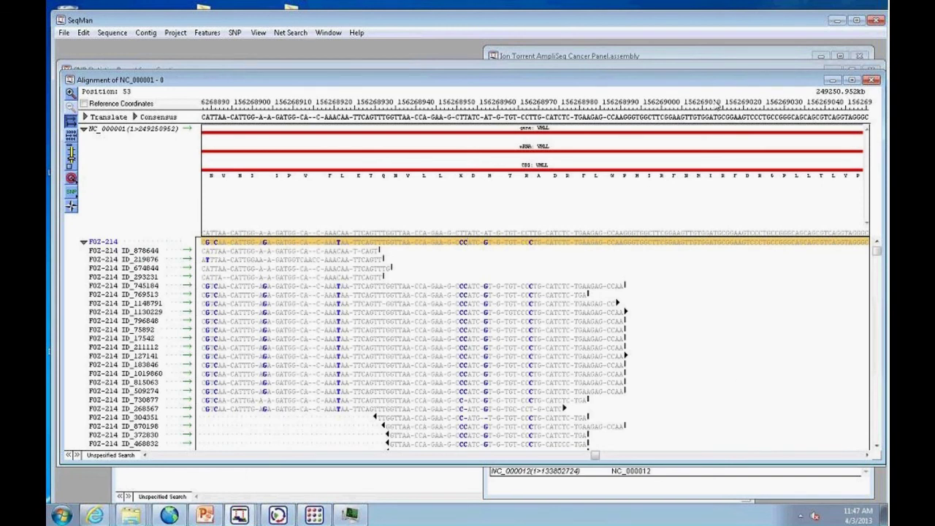
{"action": "left_click", "coordinate": [871, 79]}
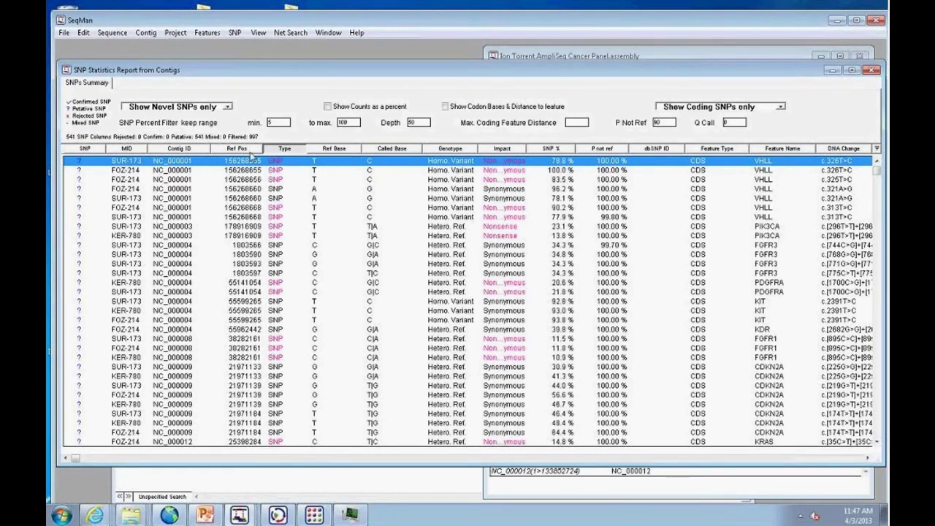
Filter the SNP report to annotated SNPs only and restrict it to coding change SNPs only.
{"action": "left_click", "coordinate": [227, 107]}
{"action": "left_click", "coordinate": [215, 119]}
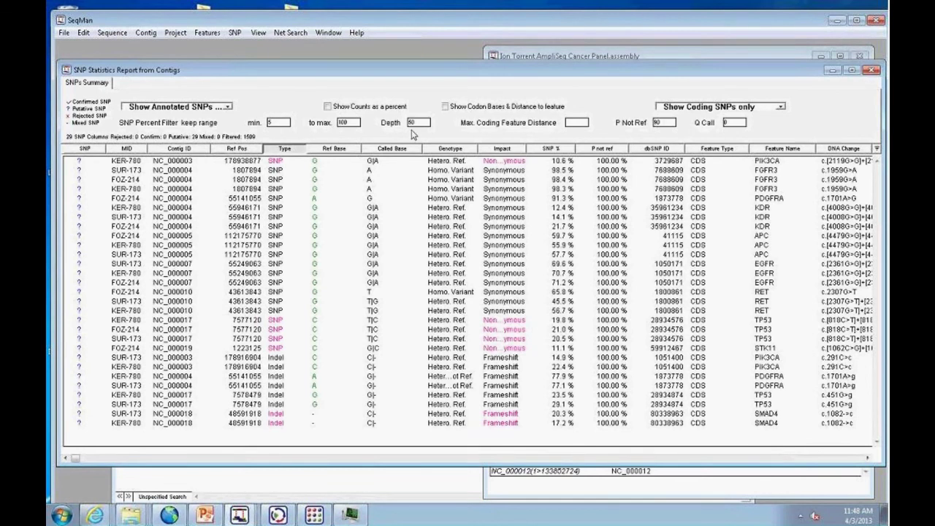
{"action": "left_click", "coordinate": [781, 106]}
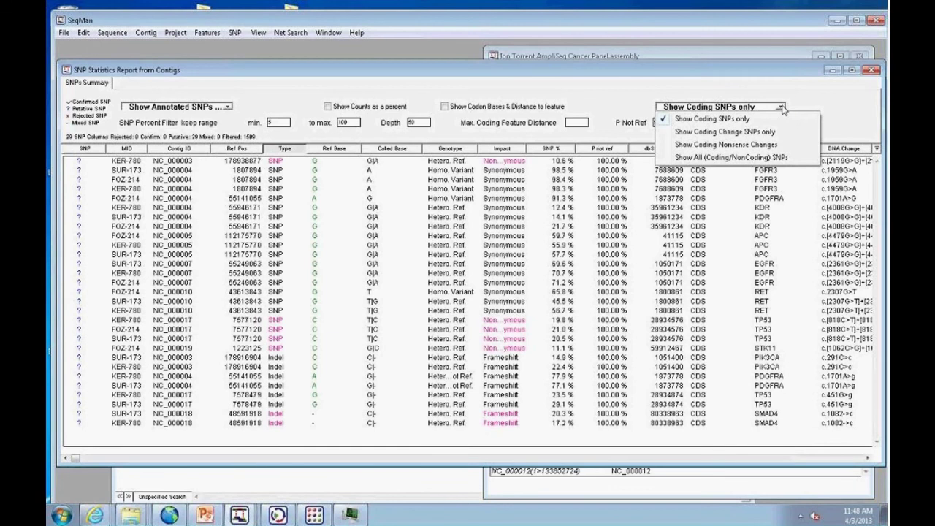
{"action": "left_click", "coordinate": [738, 133]}
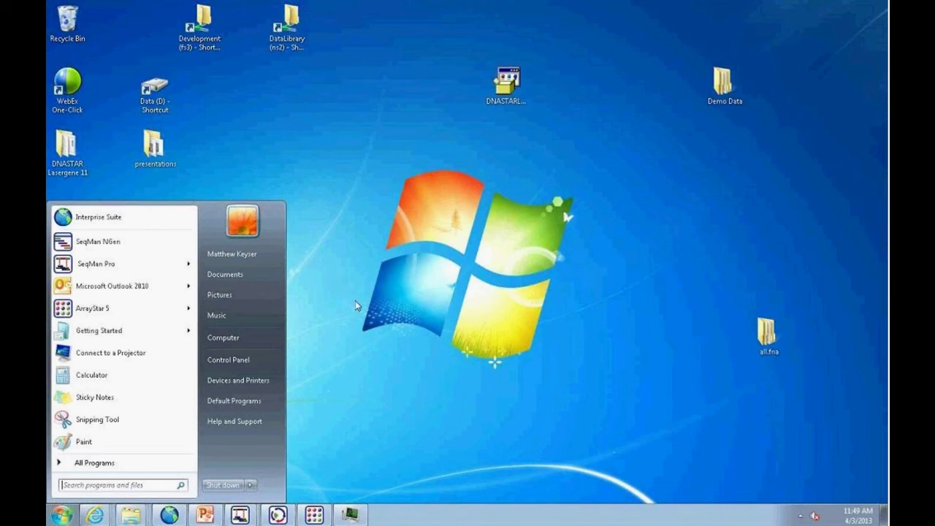
Launch a new ArrayStar session from the installed DNASTAR ArrayStar 5 programs.
{"action": "left_click", "coordinate": [355, 306]}
{"action": "left_click", "coordinate": [62, 515]}
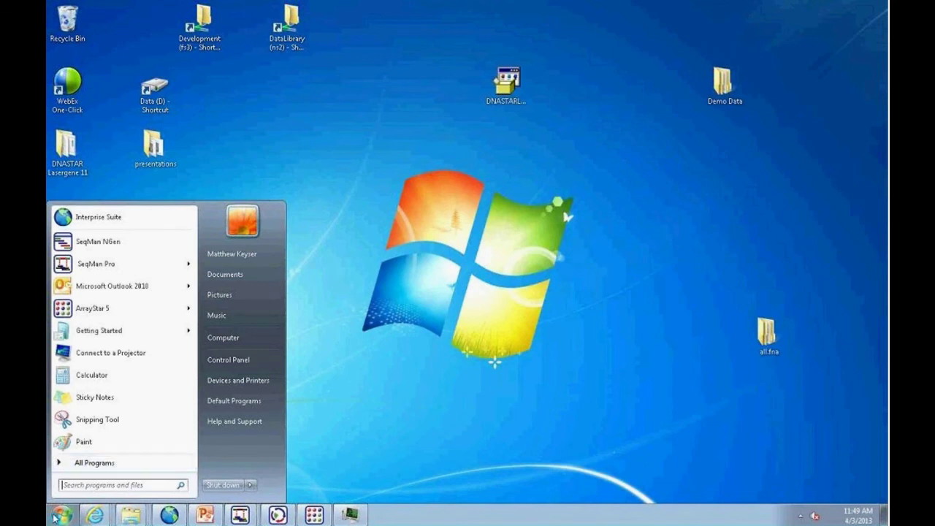
{"action": "left_click", "coordinate": [90, 465]}
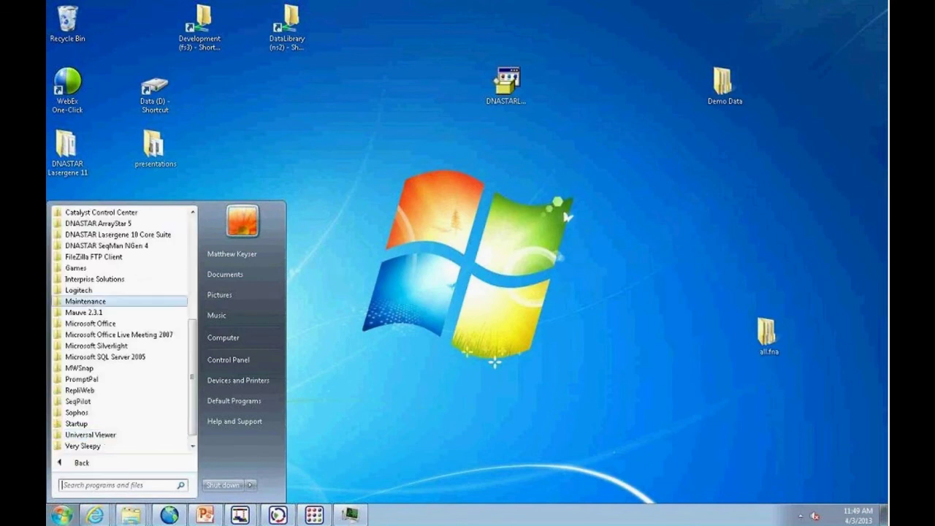
{"action": "left_click", "coordinate": [114, 223]}
{"action": "left_click", "coordinate": [105, 235]}
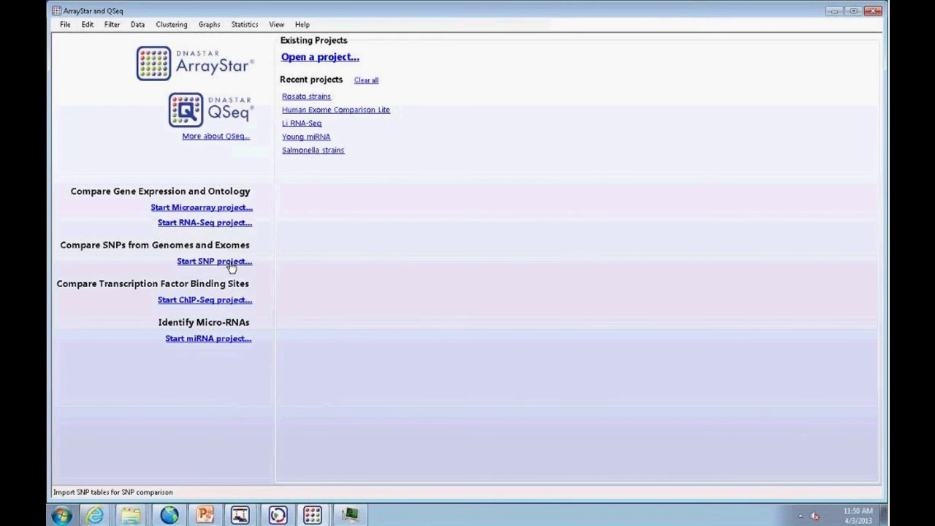
Start a SNP project, add the Ion Torrent AmpliSeq Cancer Panel.assembly folder as experiments and cancel the setup.
{"action": "left_click", "coordinate": [204, 265]}
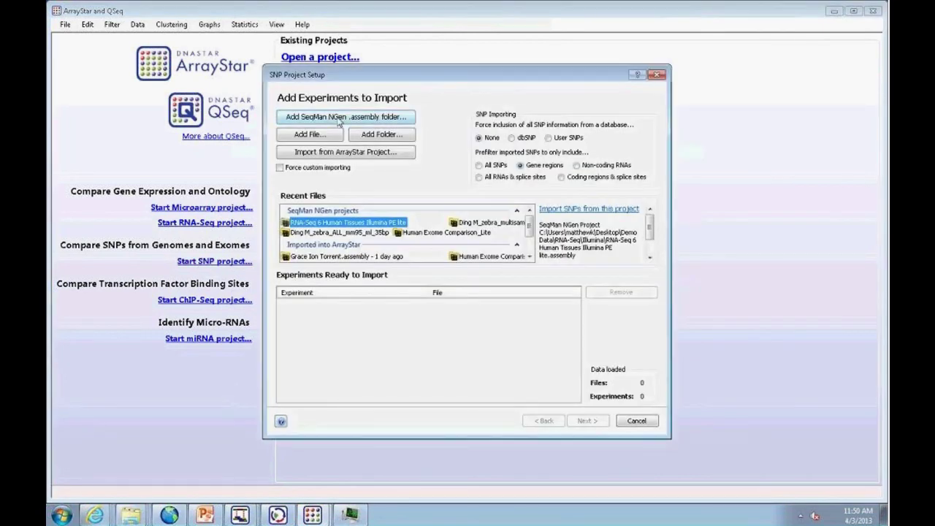
{"action": "left_click", "coordinate": [338, 118]}
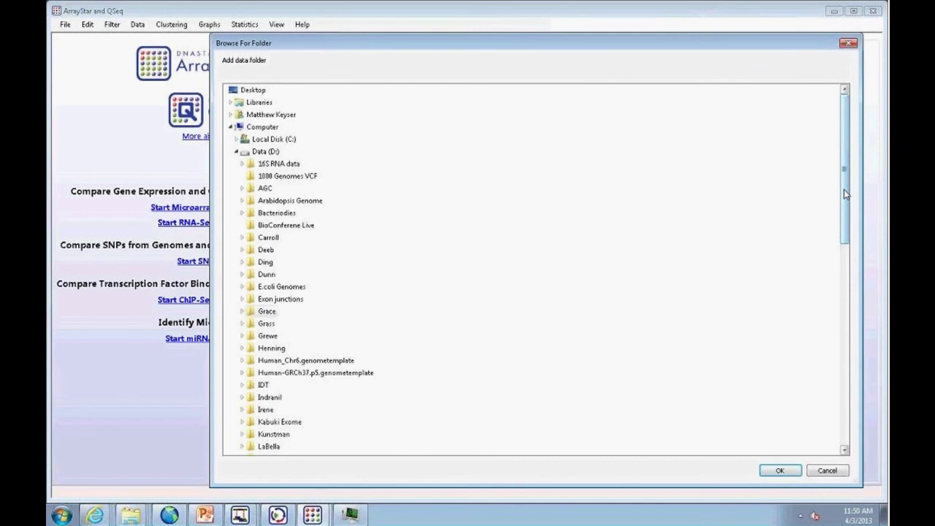
{"action": "left_click_drag", "start_coordinate": [846, 194], "coordinate": [743, 340]}
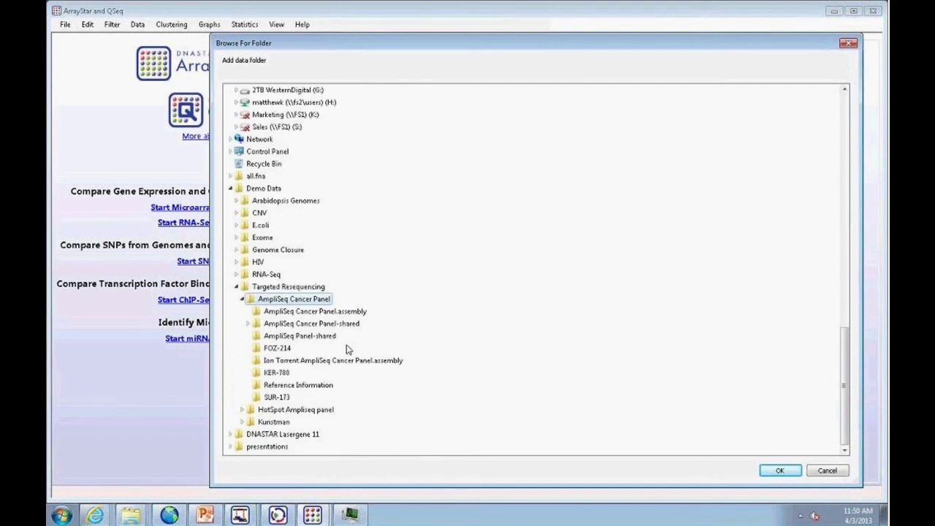
{"action": "key", "text": "Return"}
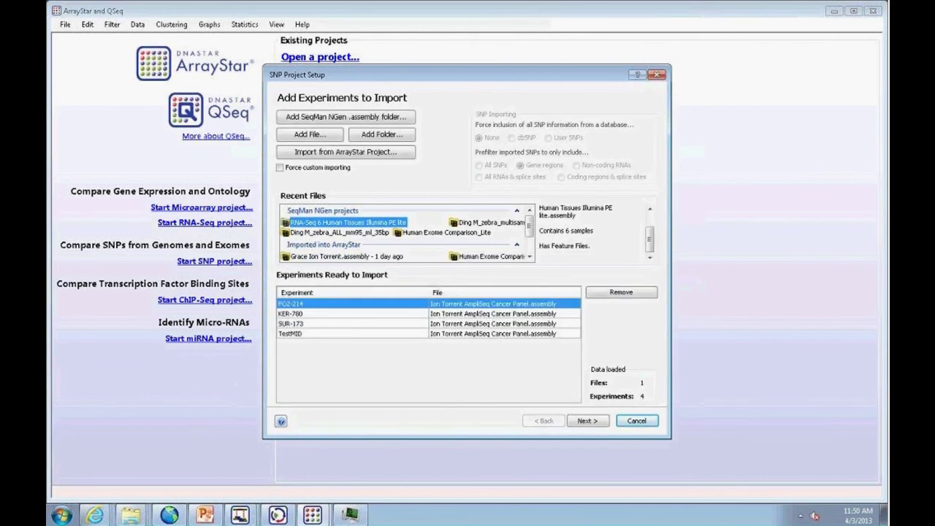
{"action": "left_click", "coordinate": [636, 421]}
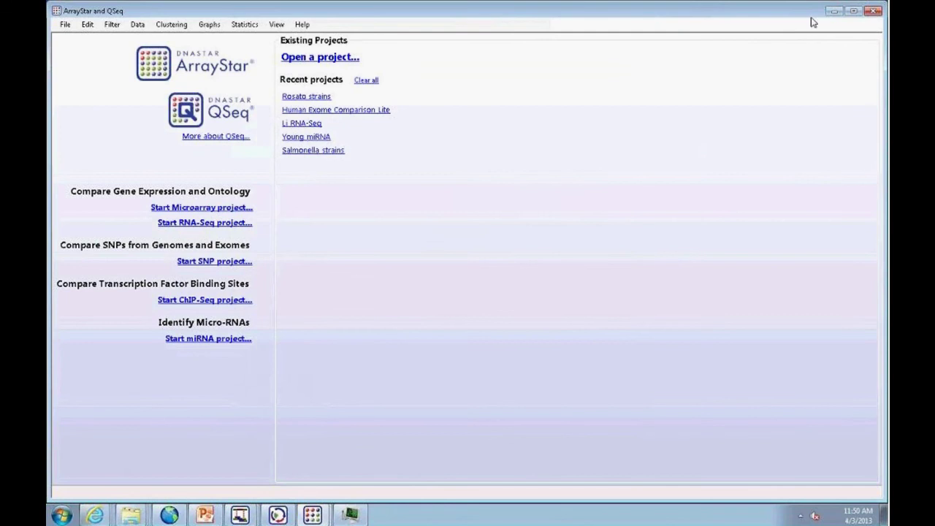
Minimize the new ArrayStar window, switch to the already loaded ArrayStar project and show its SNP table.
{"action": "left_click", "coordinate": [833, 11]}
{"action": "left_click", "coordinate": [313, 515]}
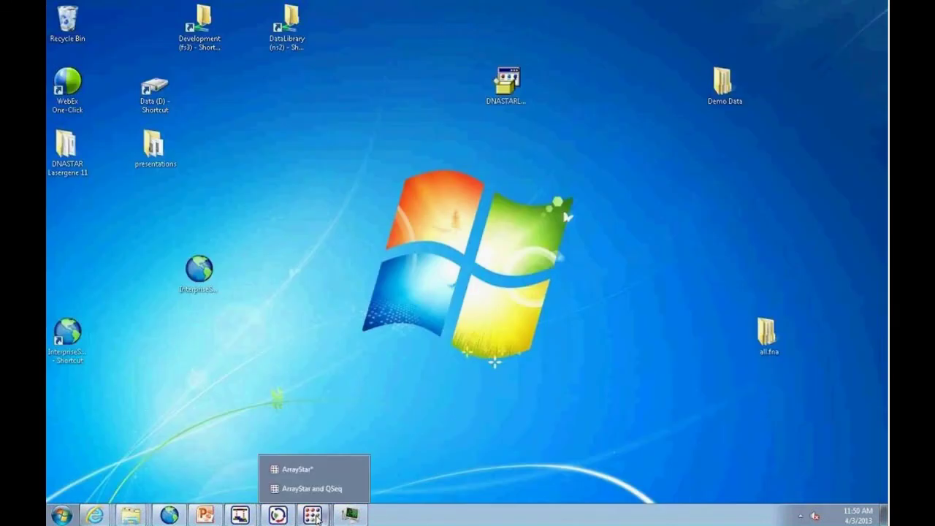
{"action": "left_click", "coordinate": [300, 473]}
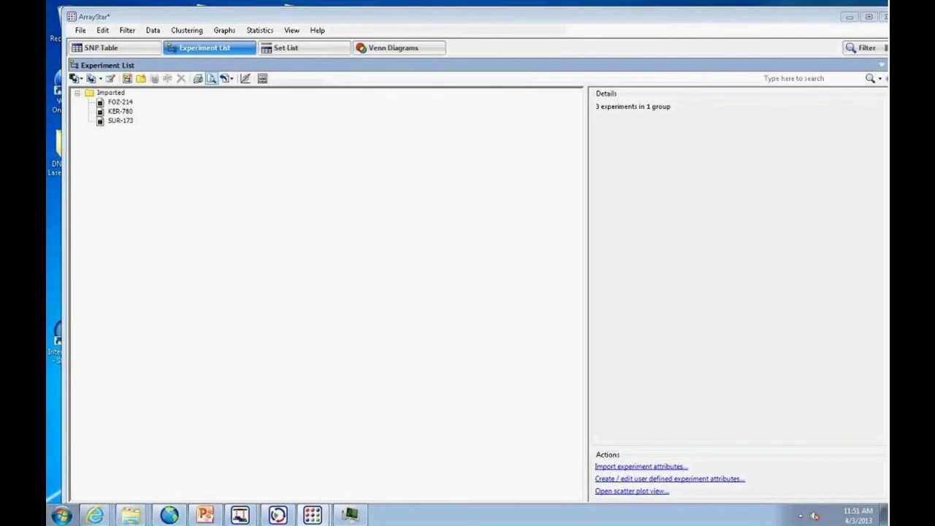
{"action": "left_click", "coordinate": [144, 55]}
Examine the called bases and SNP details of the three samples, picking out the PDGFRA row and both KRAS rows.
{"action": "mouse_move", "coordinate": [335, 479]}
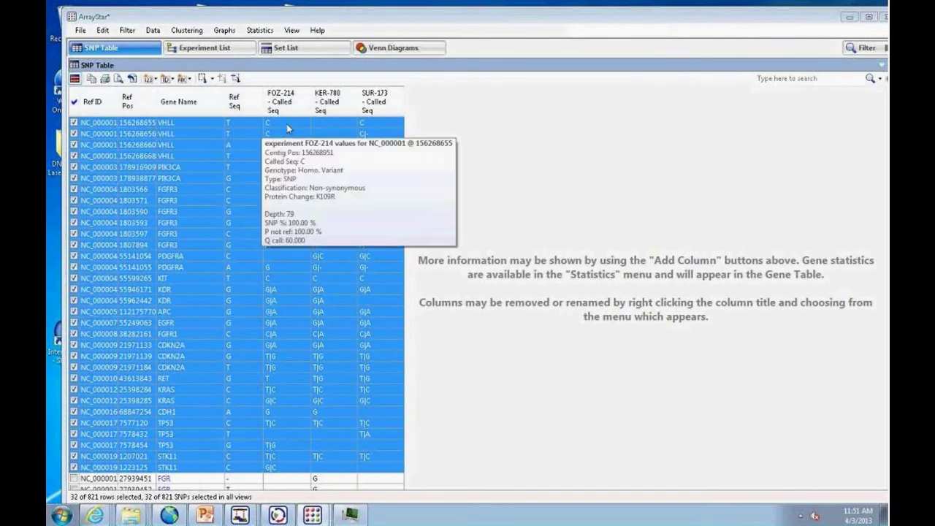
{"action": "mouse_move", "coordinate": [315, 128]}
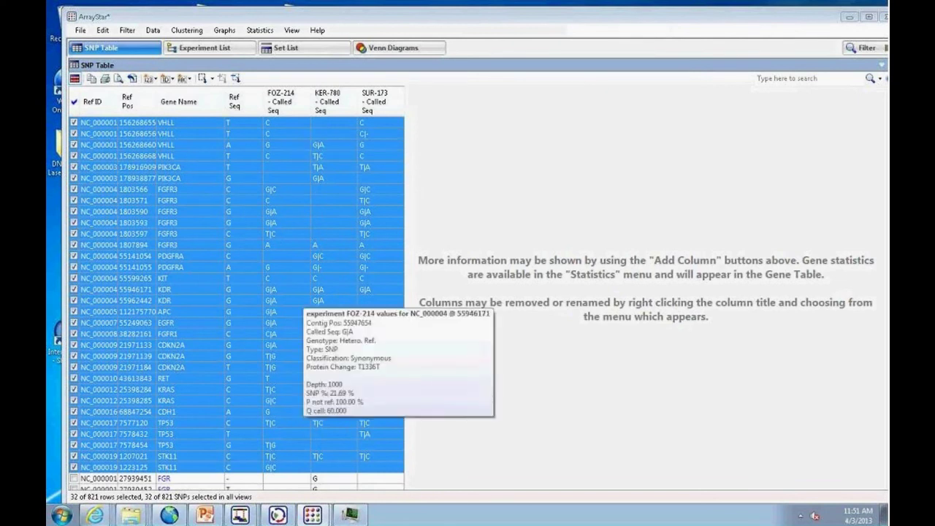
{"action": "left_click", "coordinate": [182, 256]}
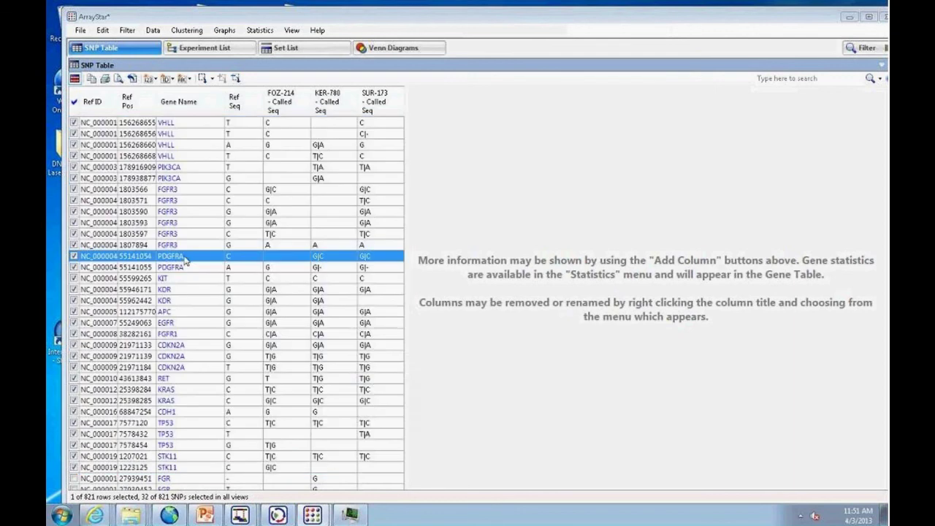
{"action": "mouse_move", "coordinate": [266, 343]}
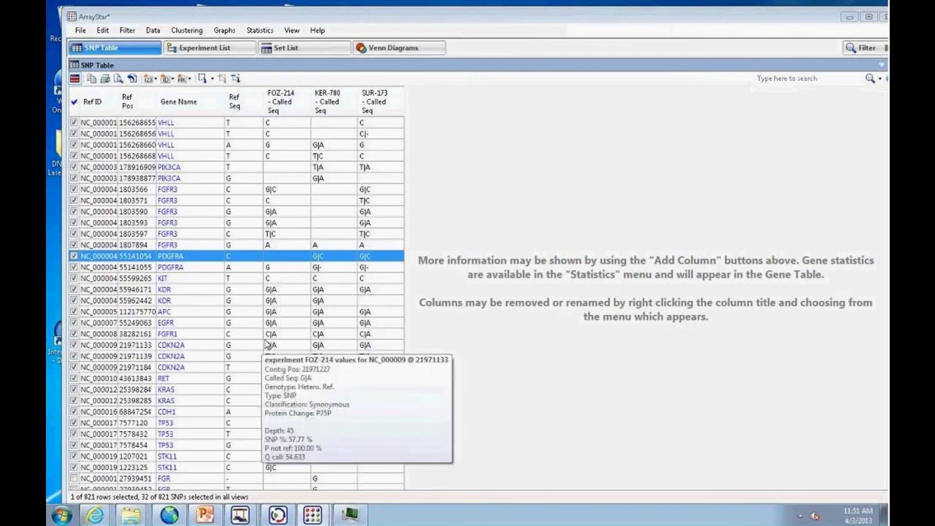
{"action": "left_click", "coordinate": [186, 392]}
{"action": "left_click", "coordinate": [187, 400], "text": "shift"}
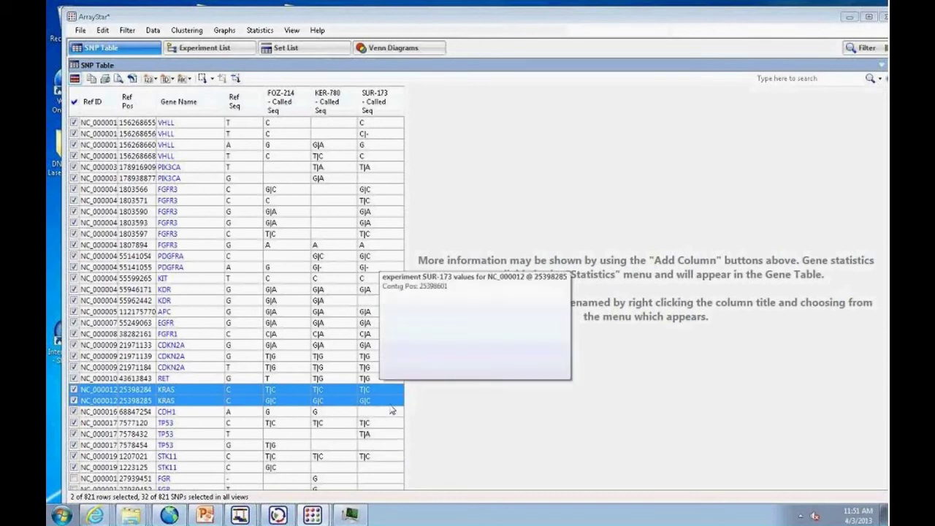
Open the filter, set it to search for genes and look at the experiments included in the search.
{"action": "left_click", "coordinate": [859, 47]}
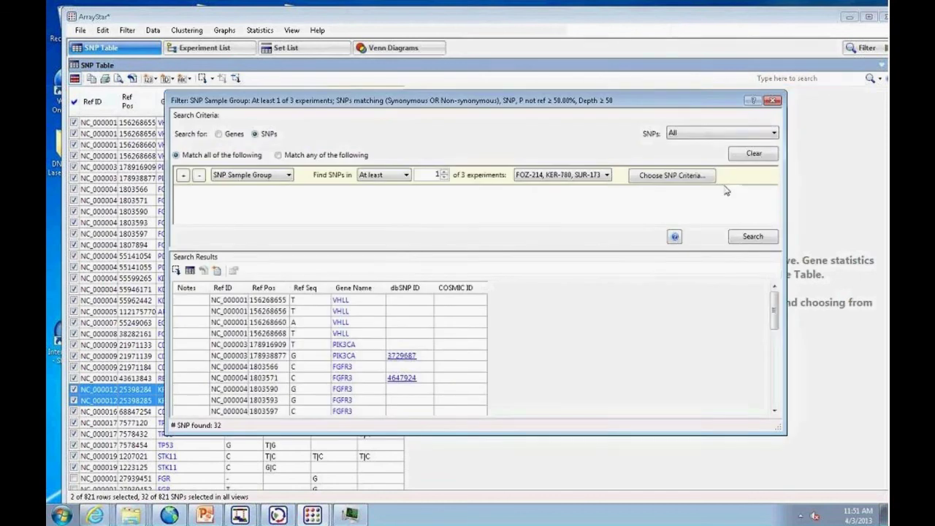
{"action": "left_click_drag", "start_coordinate": [533, 106], "coordinate": [539, 121]}
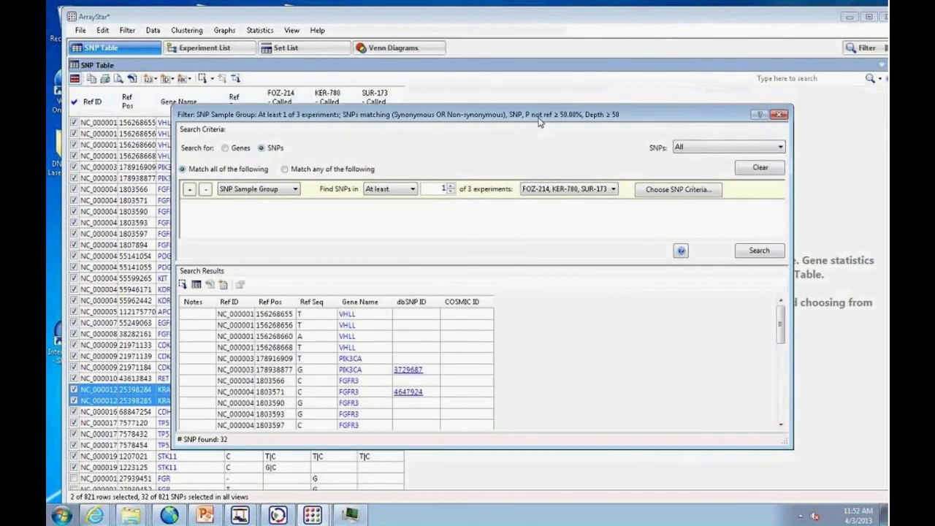
{"action": "left_click", "coordinate": [226, 148]}
{"action": "left_click", "coordinate": [262, 149]}
{"action": "left_click", "coordinate": [226, 149]}
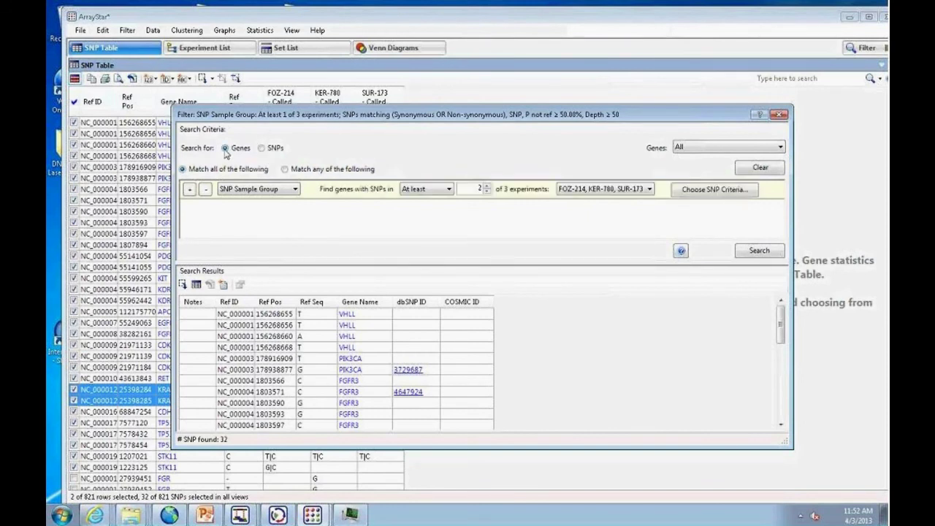
{"action": "left_click", "coordinate": [649, 189]}
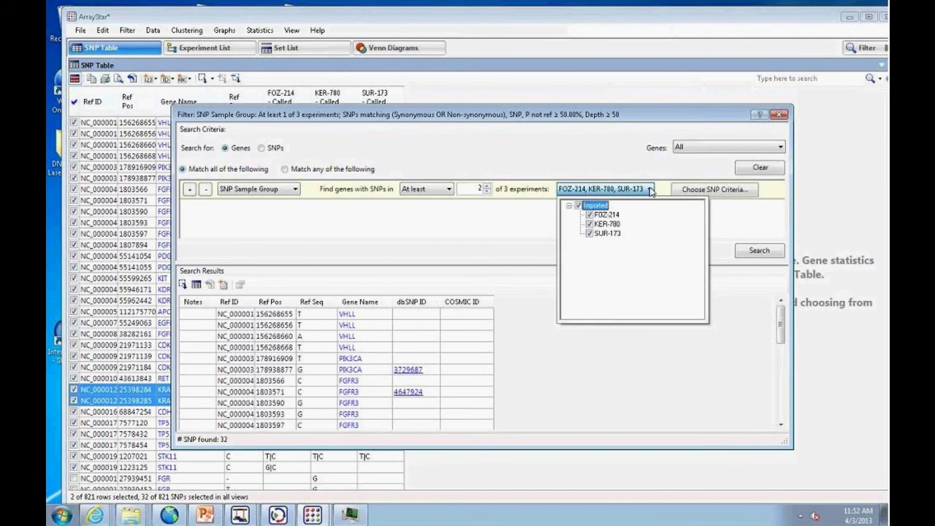
{"action": "left_click", "coordinate": [641, 179]}
Try frameshift, no-stop and nonsense translation criteria for the gene search and cancel them.
{"action": "left_click", "coordinate": [690, 191]}
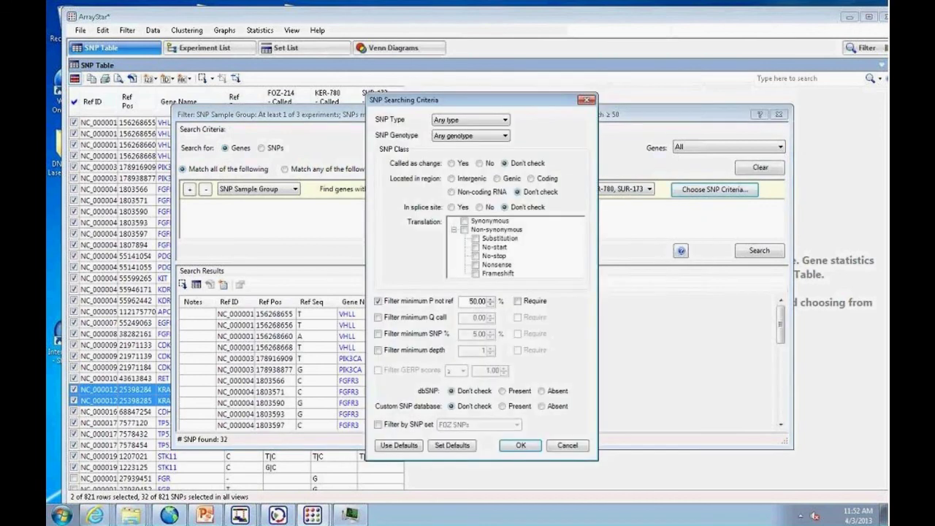
{"action": "left_click", "coordinate": [475, 274]}
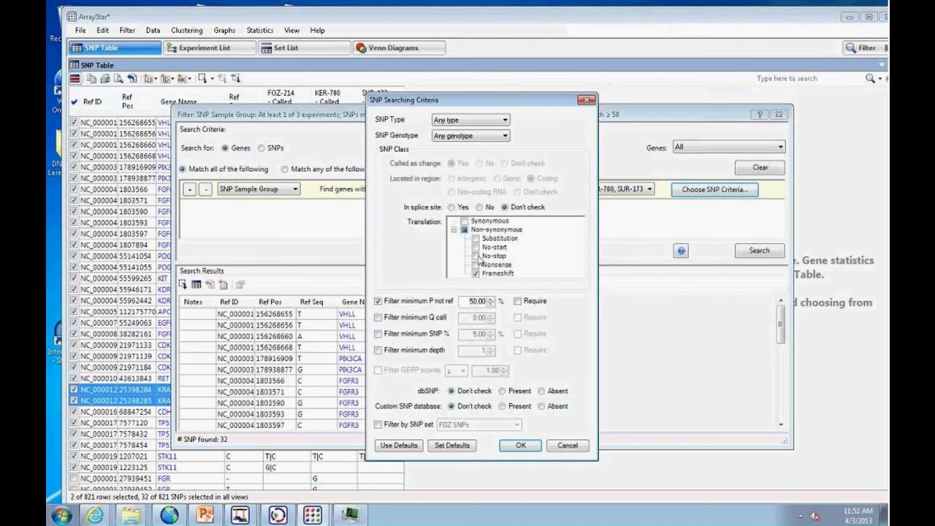
{"action": "left_click", "coordinate": [477, 255]}
{"action": "left_click", "coordinate": [477, 264]}
{"action": "left_click", "coordinate": [574, 448]}
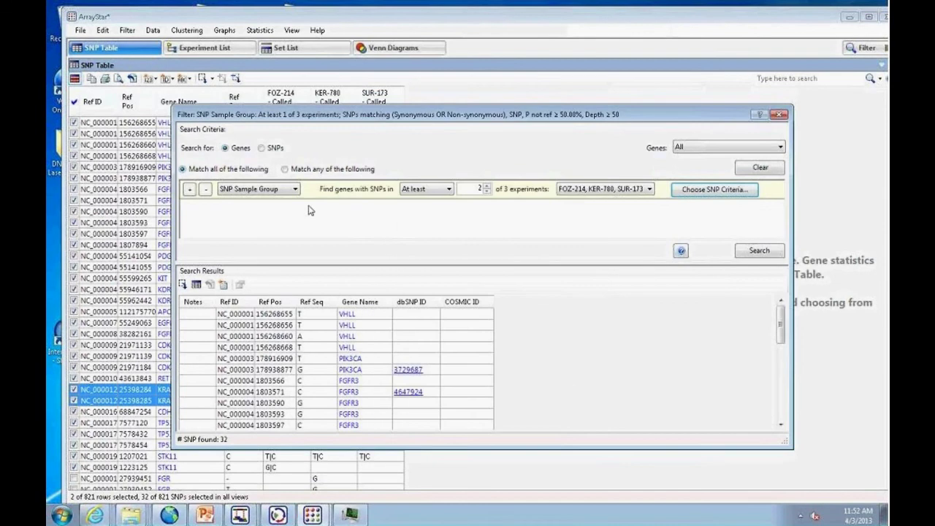
Set the filter to find SNPs in at least 1 experiment and include only sample FOZ-214.
{"action": "left_click", "coordinate": [263, 149]}
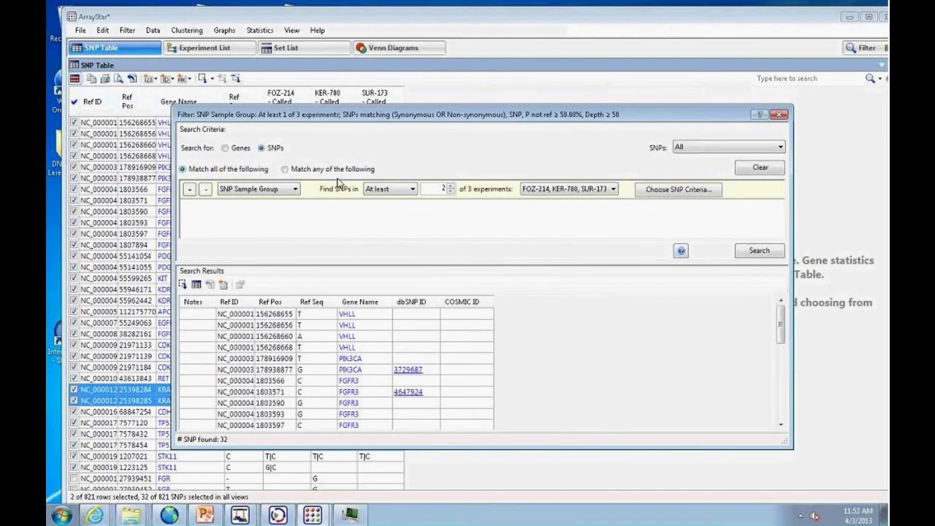
{"action": "left_click", "coordinate": [452, 193]}
{"action": "left_click", "coordinate": [614, 188]}
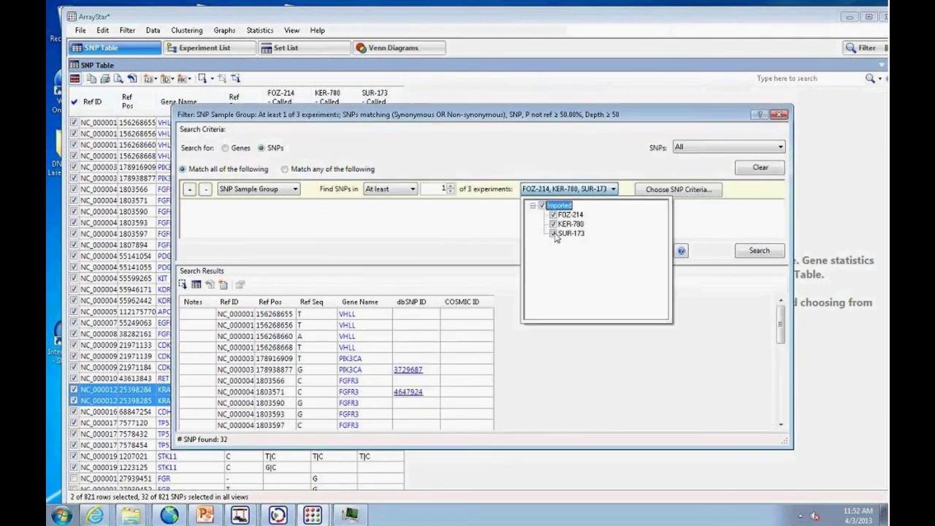
{"action": "left_click", "coordinate": [554, 233]}
{"action": "left_click", "coordinate": [553, 224]}
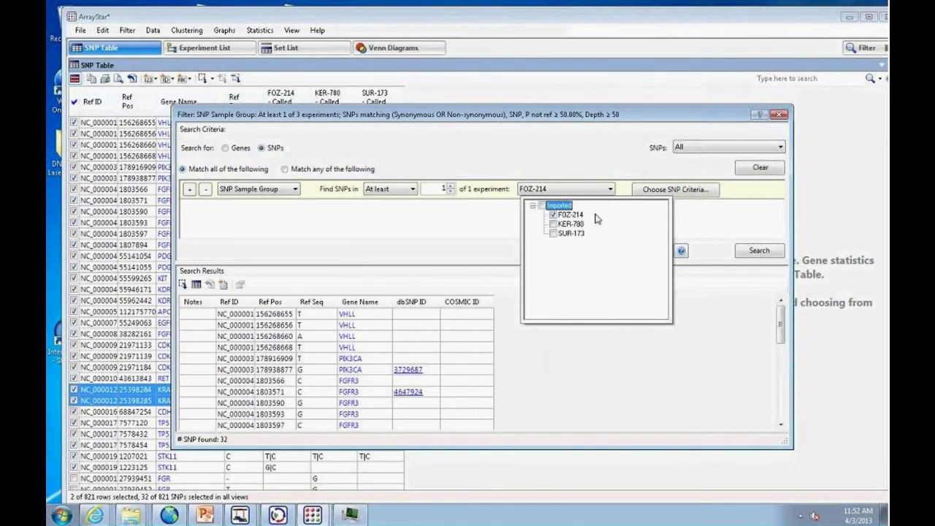
In the SNP criteria, set the SNP type to SNP with any genotype and restrict the translation to non-synonymous changes.
{"action": "left_click", "coordinate": [669, 192]}
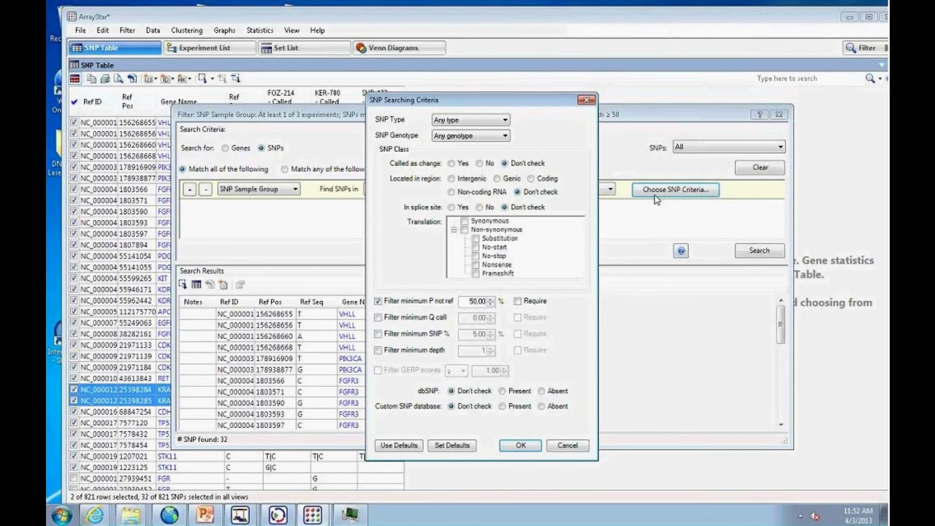
{"action": "left_click", "coordinate": [506, 136]}
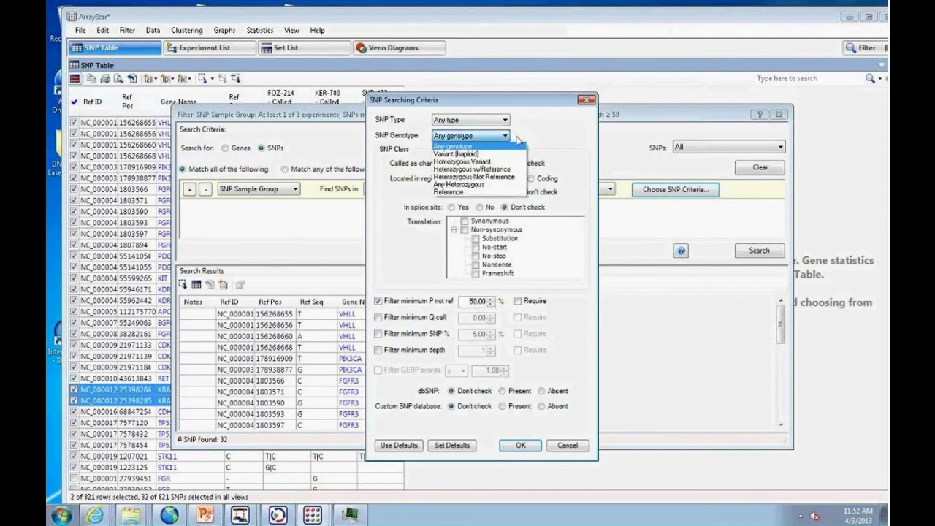
{"action": "left_click", "coordinate": [506, 121]}
{"action": "left_click", "coordinate": [504, 121]}
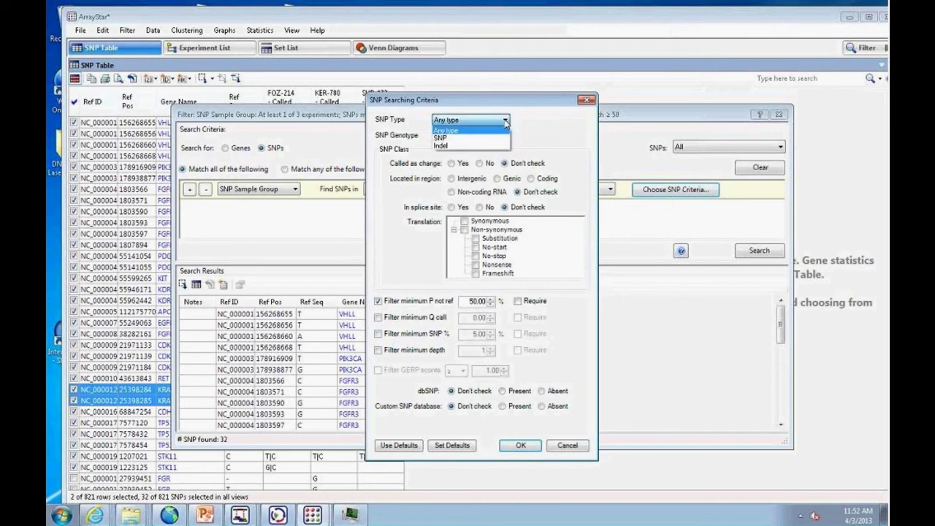
{"action": "left_click", "coordinate": [444, 138]}
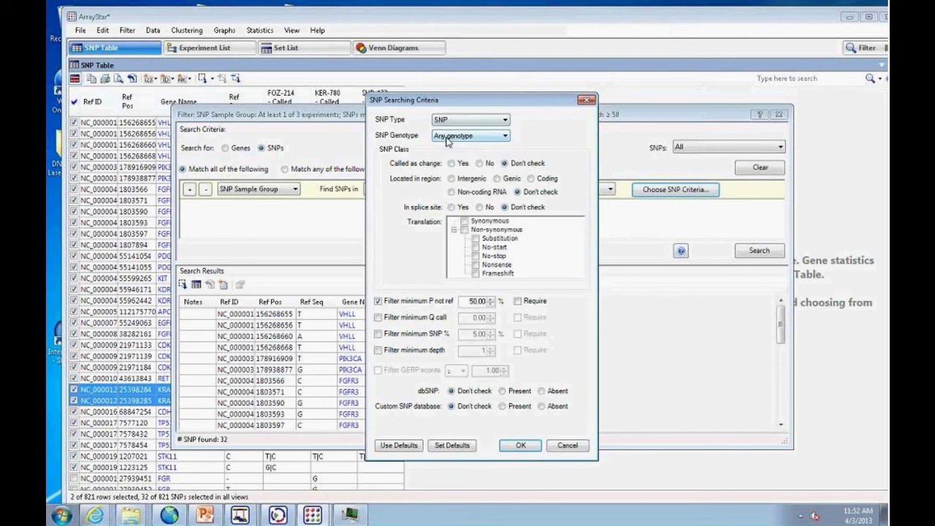
{"action": "left_click", "coordinate": [506, 136]}
{"action": "left_click", "coordinate": [553, 131]}
{"action": "left_click", "coordinate": [454, 230]}
{"action": "left_click", "coordinate": [465, 230]}
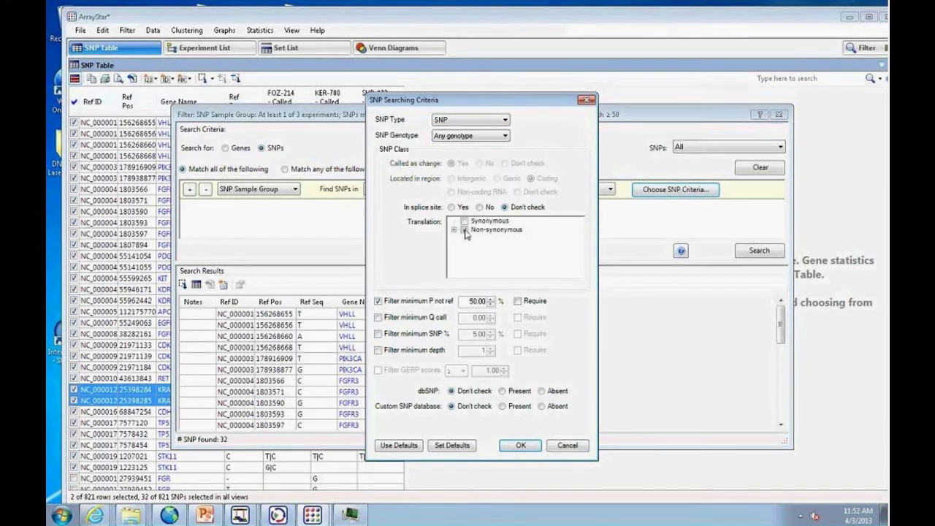
Require a minimum depth of 5 in the SNP criteria, accept them and run the search.
{"action": "left_click", "coordinate": [378, 350]}
{"action": "left_click", "coordinate": [491, 349]}
{"action": "left_click", "coordinate": [491, 349]}
{"action": "left_click", "coordinate": [491, 349]}
{"action": "left_click", "coordinate": [491, 349]}
{"action": "left_click", "coordinate": [517, 350]}
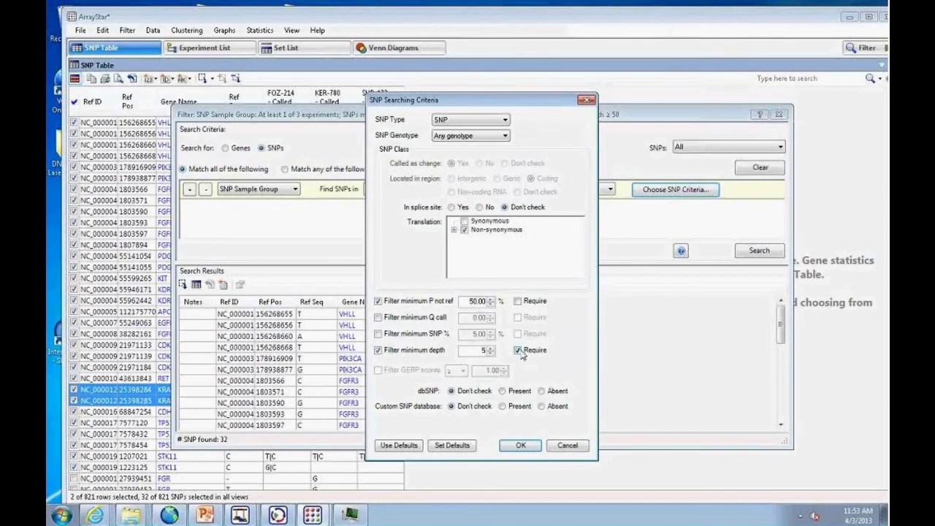
{"action": "left_click", "coordinate": [519, 445]}
{"action": "left_click", "coordinate": [760, 251]}
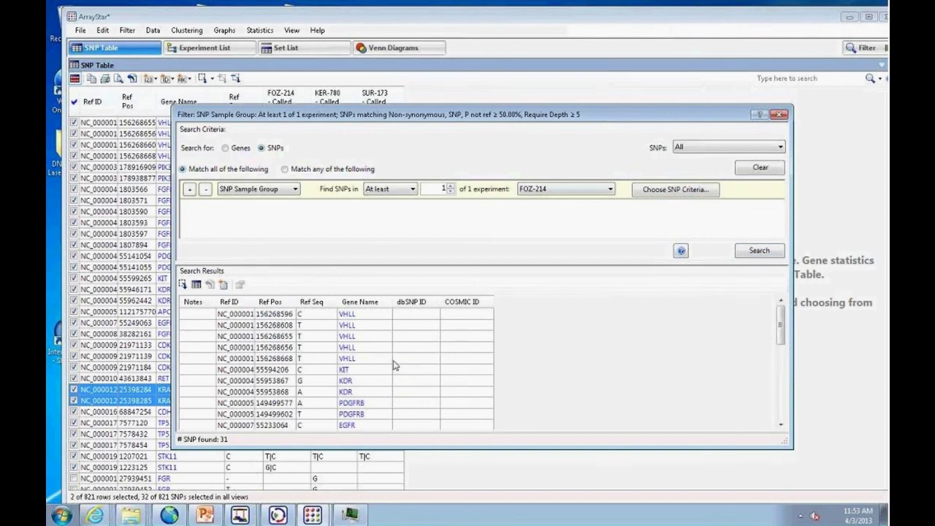
Save the search results as a new SNP set named FOZ-214.
{"action": "left_click", "coordinate": [223, 285]}
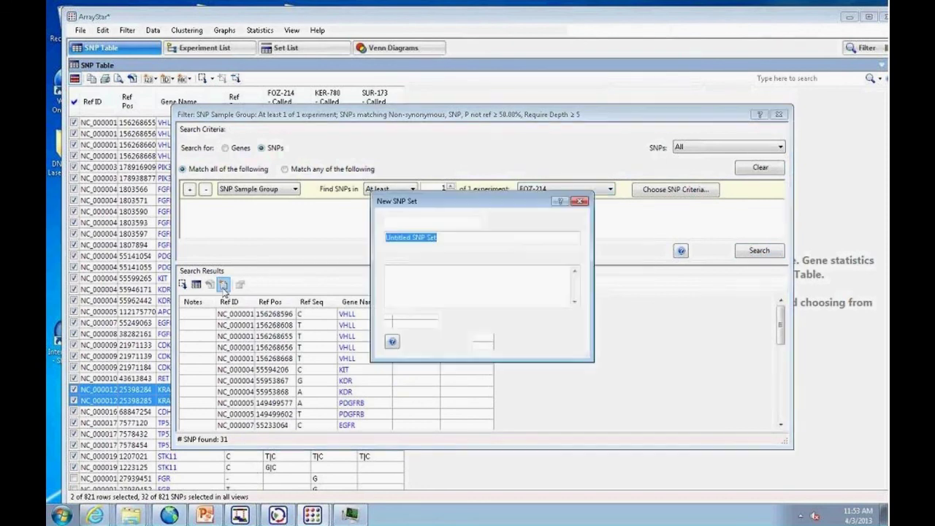
{"action": "left_click_drag", "start_coordinate": [470, 202], "coordinate": [500, 261]}
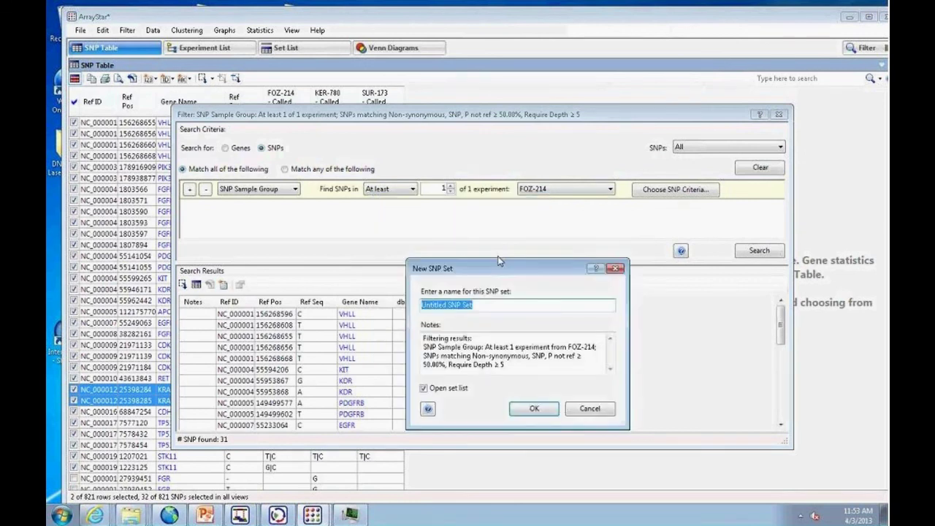
{"action": "type", "text": "FOZ"}
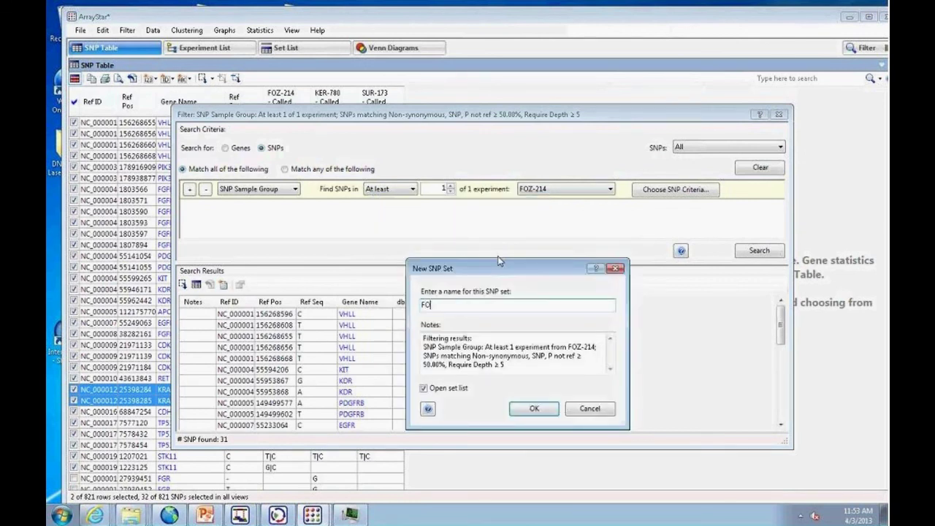
{"action": "type", "text": "-214"}
{"action": "left_click", "coordinate": [535, 409]}
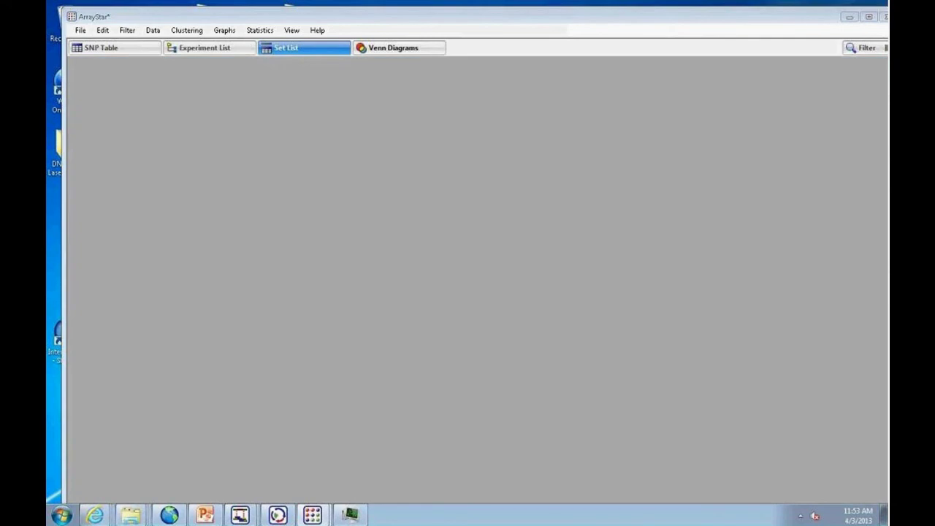
Show the Venn diagram of the SNP sets, view the annotation import dialog for the Exome Variant Database folder and cancel it.
{"action": "left_click", "coordinate": [394, 49]}
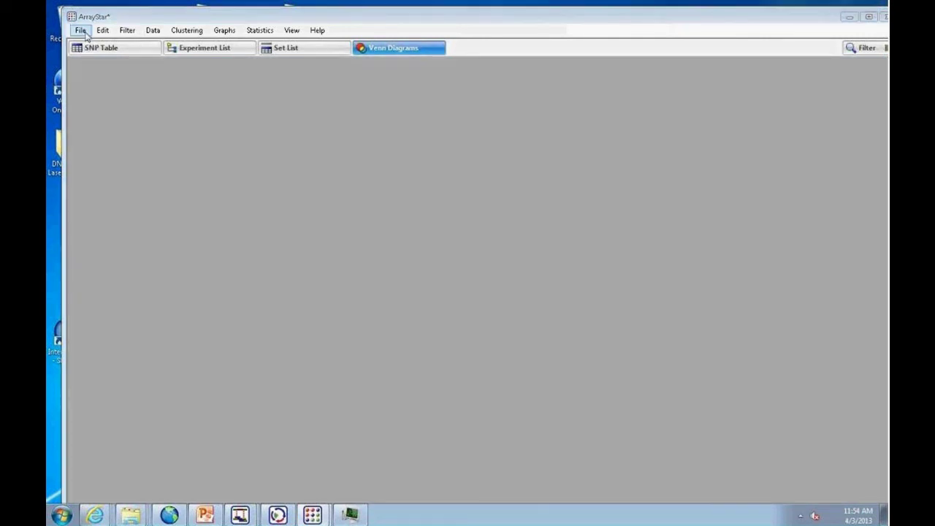
{"action": "left_click", "coordinate": [80, 30]}
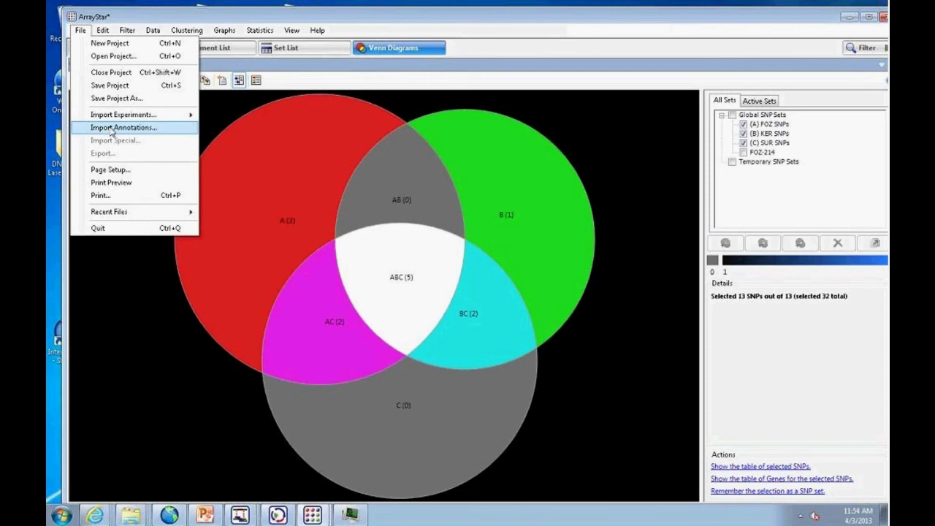
{"action": "left_click", "coordinate": [112, 129]}
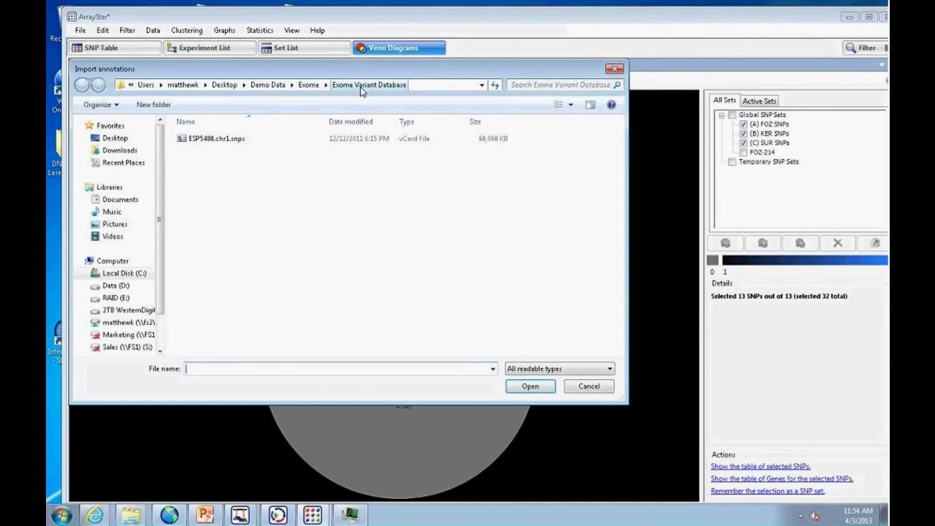
{"action": "left_click", "coordinate": [588, 389]}
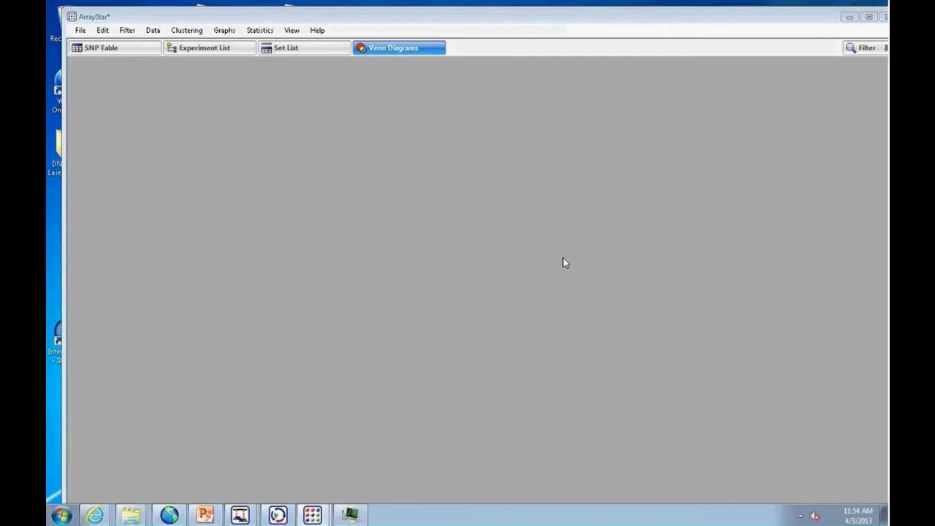
Switch to Internet Explorer and go from the SeqMan NGen benchmarking page to the DNASTAR webinars page.
{"action": "left_click", "coordinate": [850, 16]}
{"action": "mouse_move", "coordinate": [107, 506]}
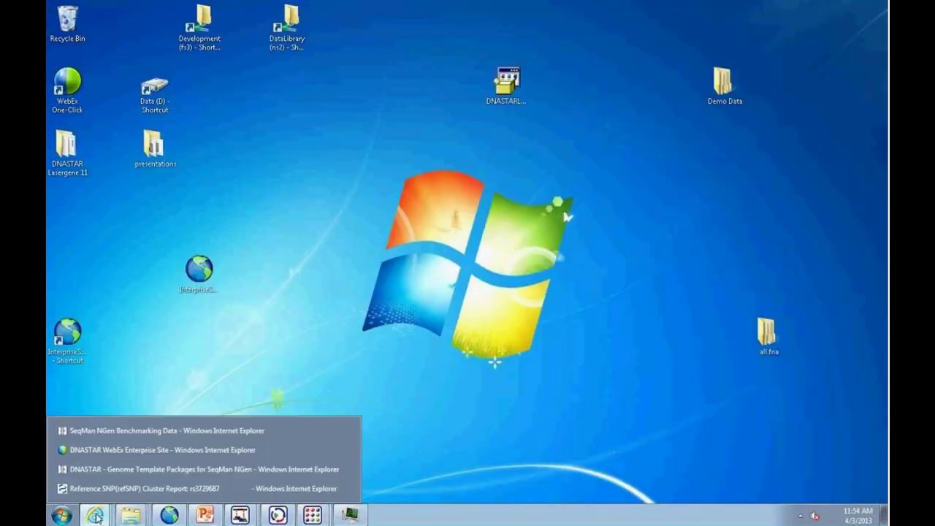
{"action": "left_click", "coordinate": [118, 431]}
{"action": "scroll", "coordinate": [290, 68], "scroll_direction": "up", "scroll_amount": 5}
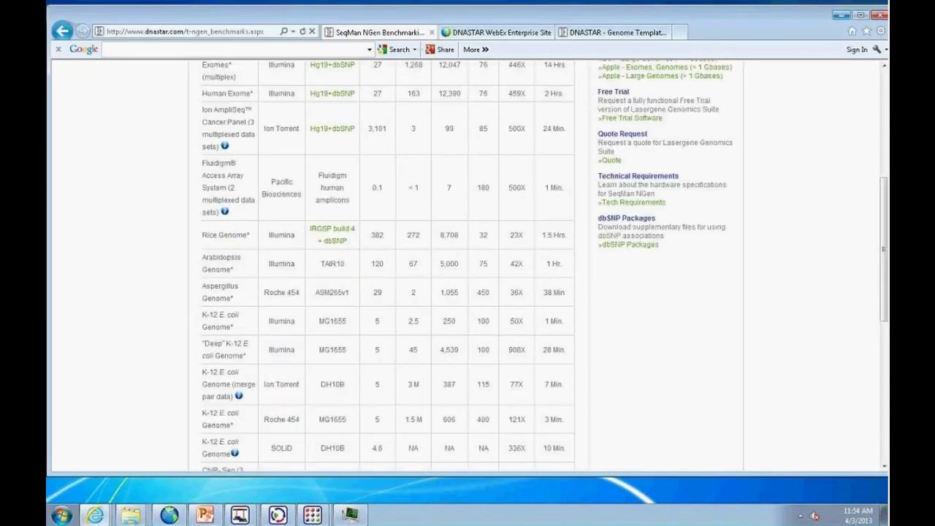
{"action": "scroll", "coordinate": [439, 111], "scroll_direction": "up", "scroll_amount": 4}
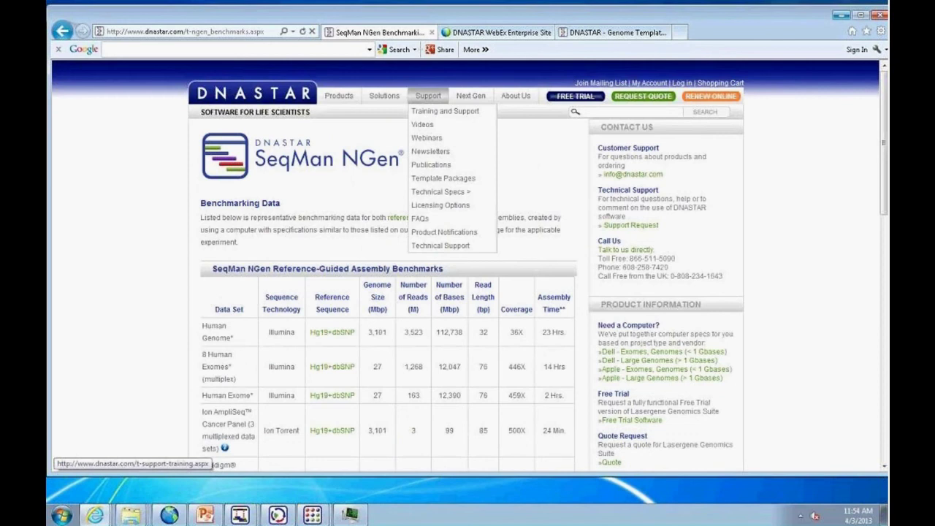
{"action": "left_click", "coordinate": [421, 139]}
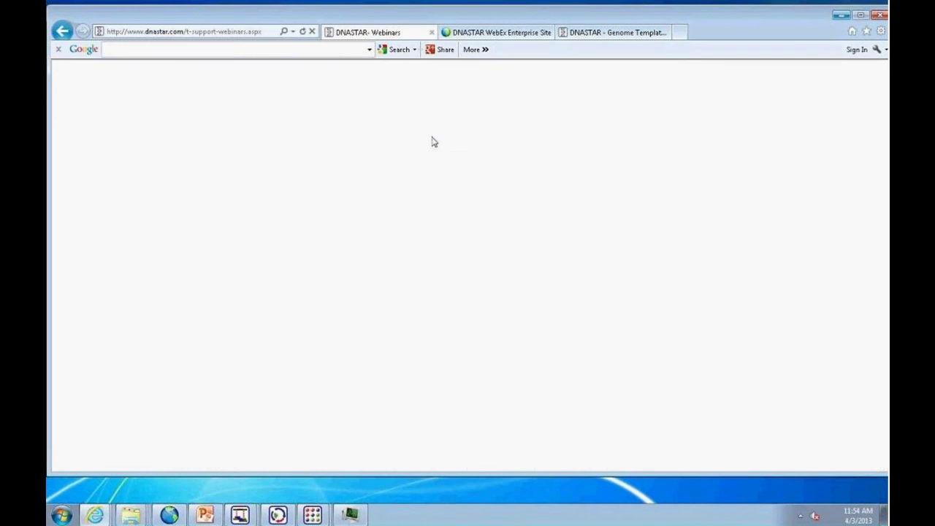
Look through the upcoming and archived webinars on the DNASTAR webinars page, then return to its beginning.
{"action": "scroll", "coordinate": [431, 141], "scroll_direction": "down", "scroll_amount": 1}
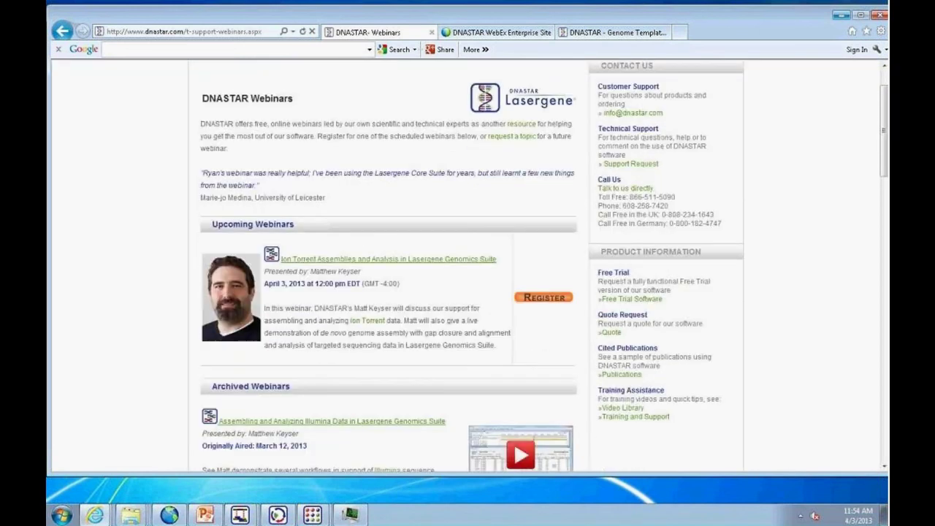
{"action": "scroll", "coordinate": [448, 295], "scroll_direction": "down", "scroll_amount": 1}
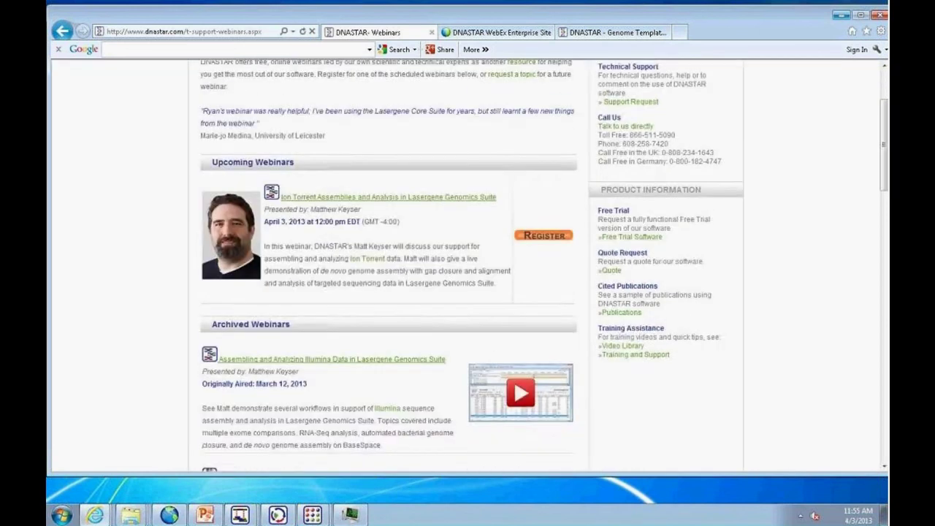
{"action": "scroll", "coordinate": [390, 330], "scroll_direction": "down", "scroll_amount": 1}
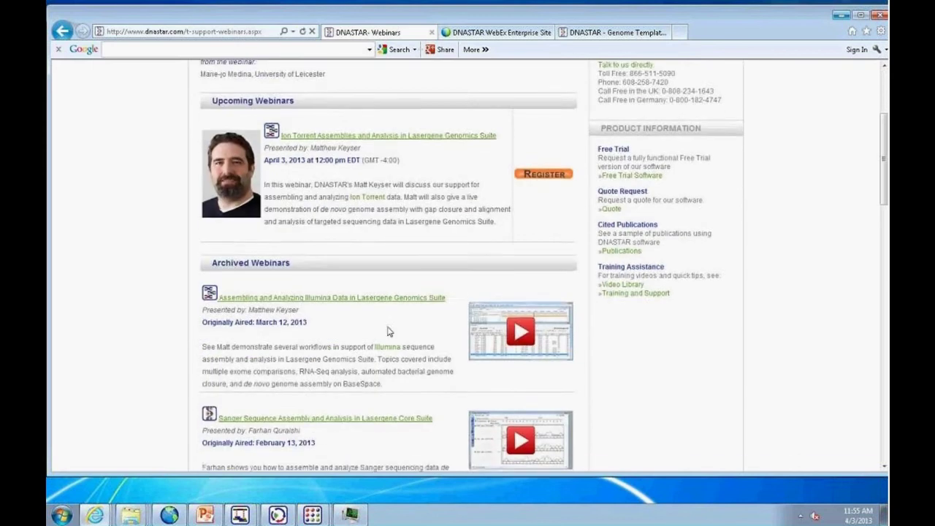
{"action": "scroll", "coordinate": [427, 321], "scroll_direction": "down", "scroll_amount": 2}
{"action": "scroll", "coordinate": [428, 318], "scroll_direction": "down", "scroll_amount": 2}
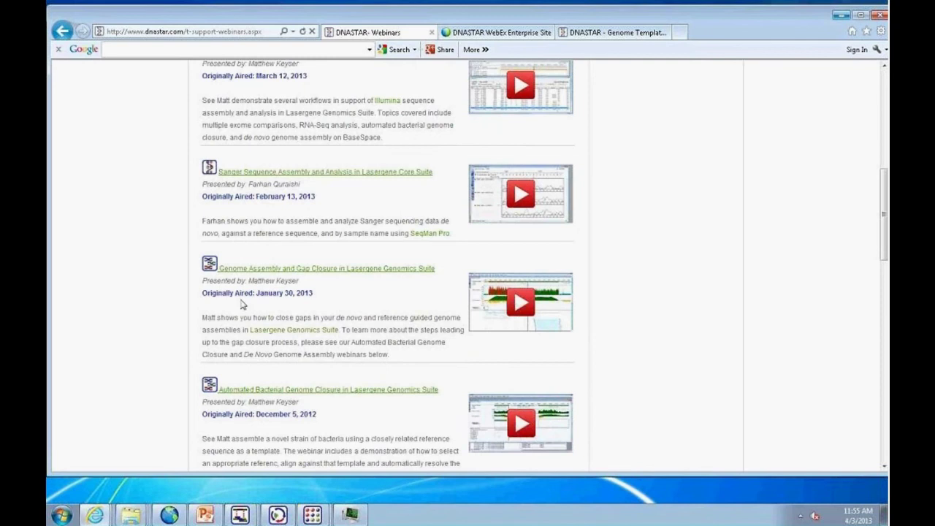
{"action": "scroll", "coordinate": [277, 256], "scroll_direction": "down", "scroll_amount": 1}
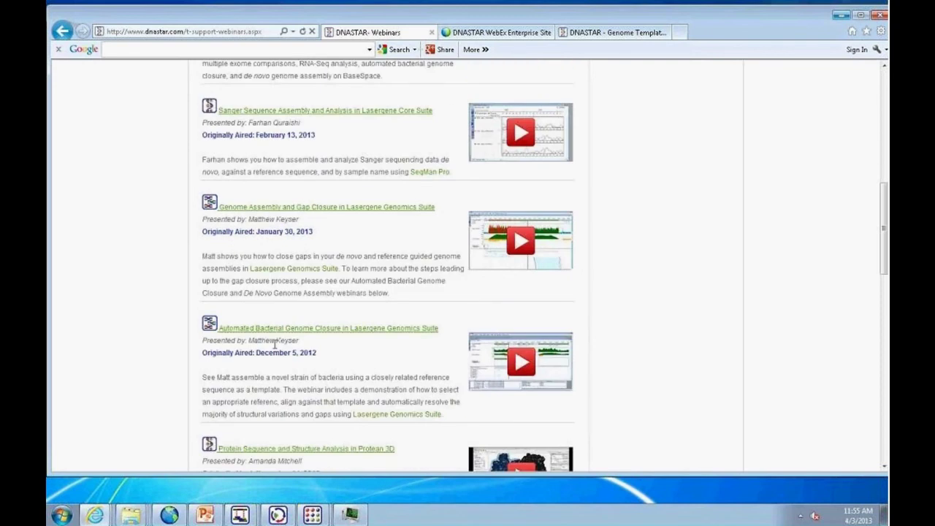
{"action": "scroll", "coordinate": [275, 336], "scroll_direction": "down", "scroll_amount": 1}
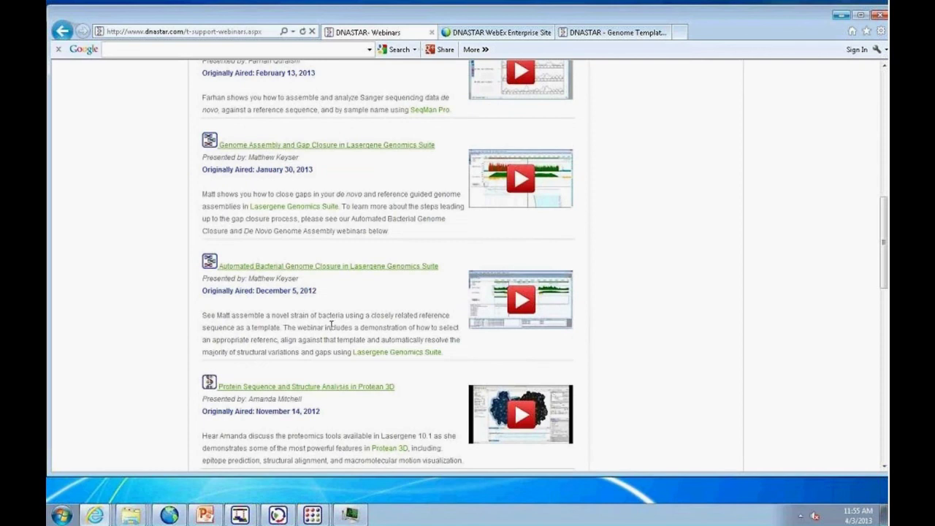
{"action": "scroll", "coordinate": [276, 301], "scroll_direction": "down", "scroll_amount": 4}
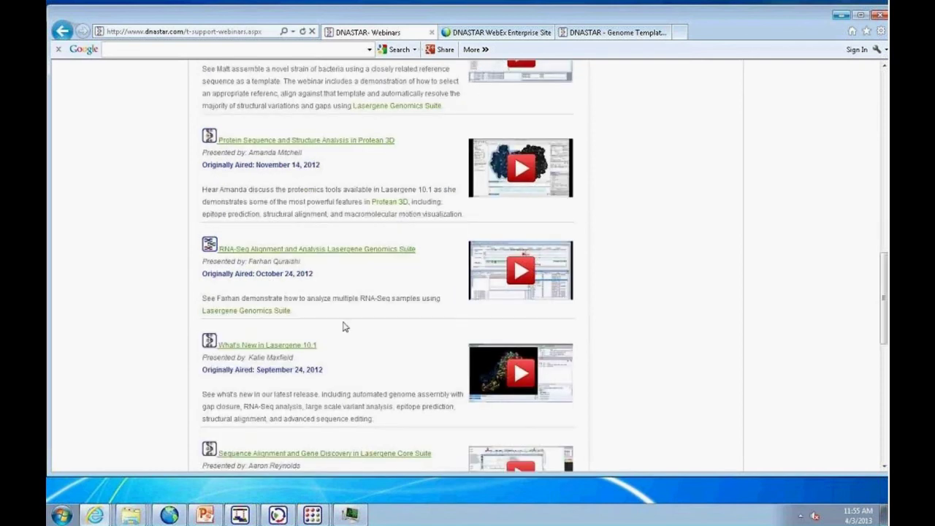
{"action": "scroll", "coordinate": [330, 319], "scroll_direction": "down", "scroll_amount": 3}
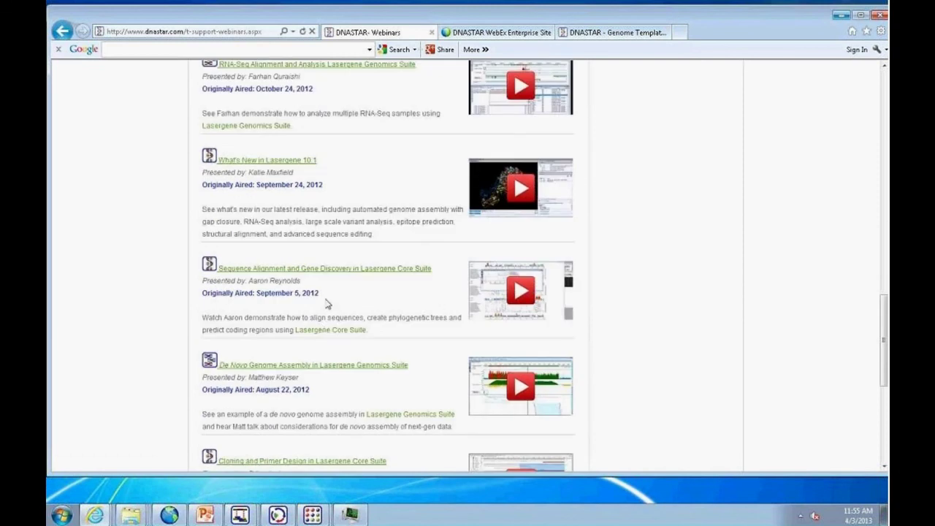
{"action": "scroll", "coordinate": [326, 301], "scroll_direction": "down", "scroll_amount": 4}
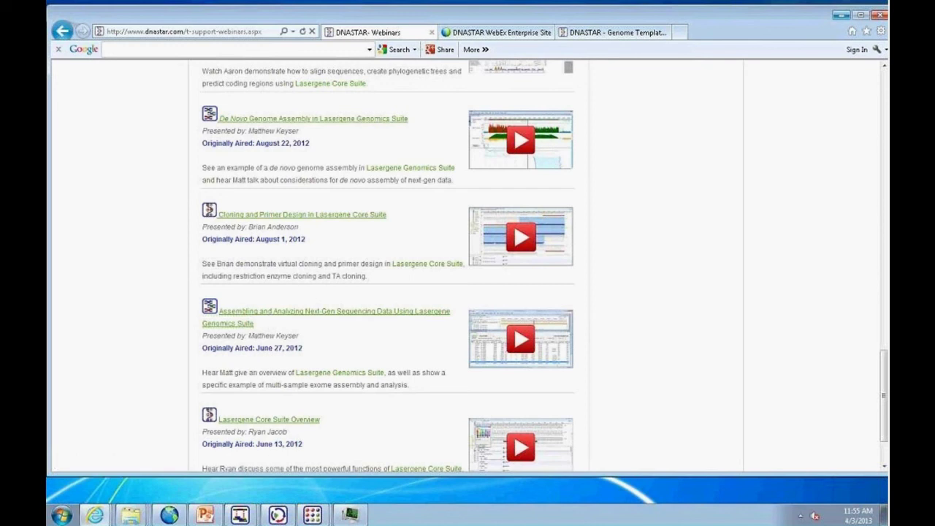
{"action": "scroll", "coordinate": [271, 318], "scroll_direction": "down", "scroll_amount": 2}
{"action": "scroll", "coordinate": [315, 347], "scroll_direction": "up", "scroll_amount": 4}
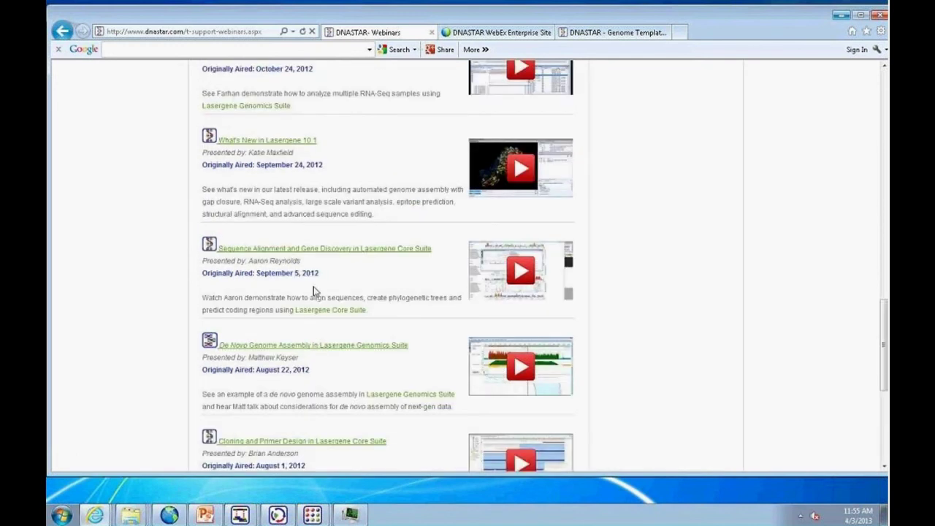
{"action": "scroll", "coordinate": [422, 253], "scroll_direction": "up", "scroll_amount": 5}
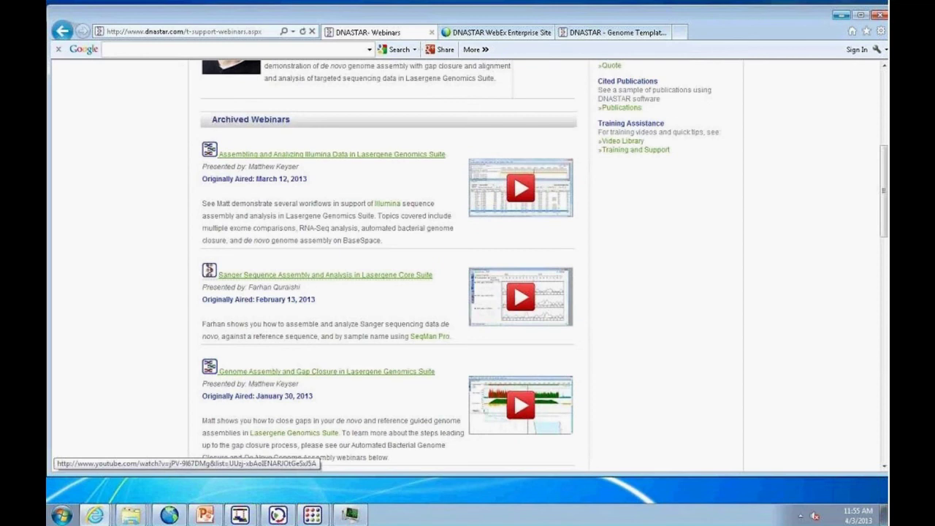
{"action": "scroll", "coordinate": [345, 280], "scroll_direction": "up", "scroll_amount": 5}
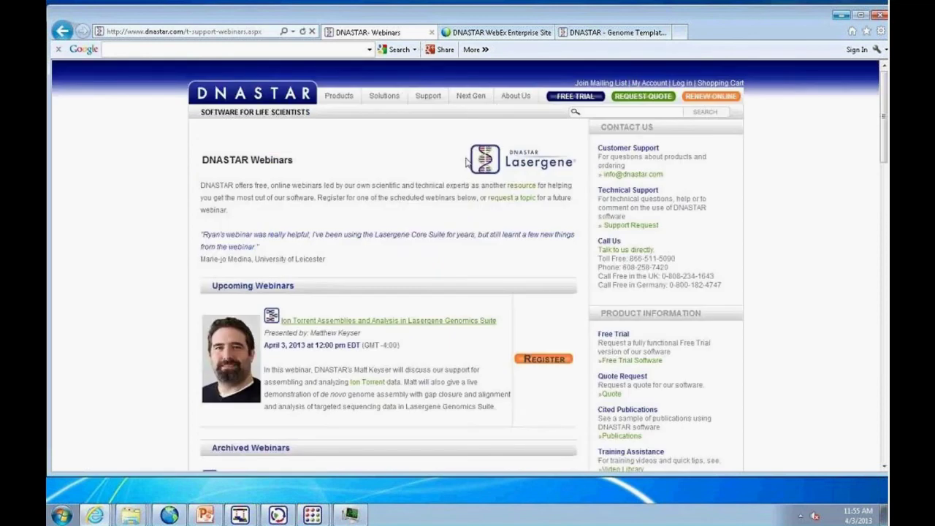
Open the DNASTAR training video library and browse to the Ion Torrent videos among the Next-Gen Workflows.
{"action": "mouse_move", "coordinate": [428, 98]}
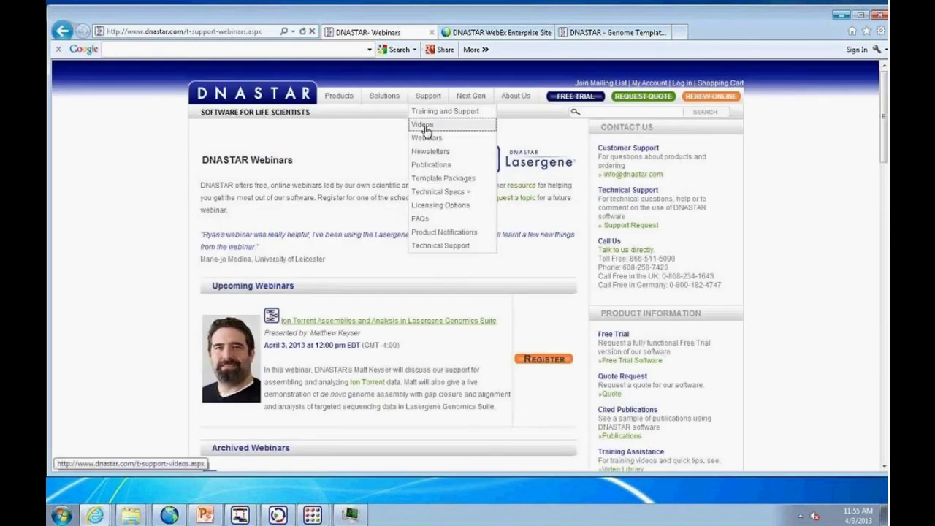
{"action": "left_click", "coordinate": [426, 128]}
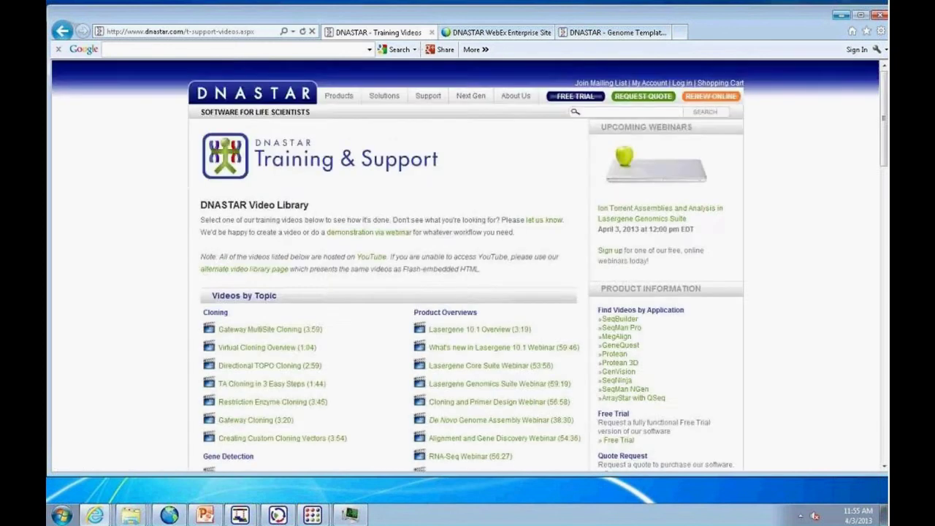
{"action": "scroll", "coordinate": [132, 317], "scroll_direction": "down", "scroll_amount": 3}
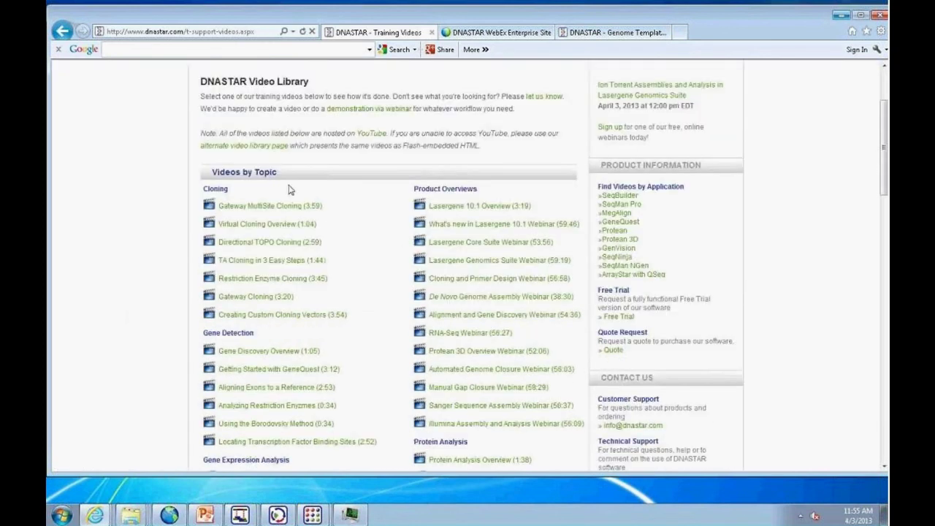
{"action": "scroll", "coordinate": [311, 260], "scroll_direction": "down", "scroll_amount": 7}
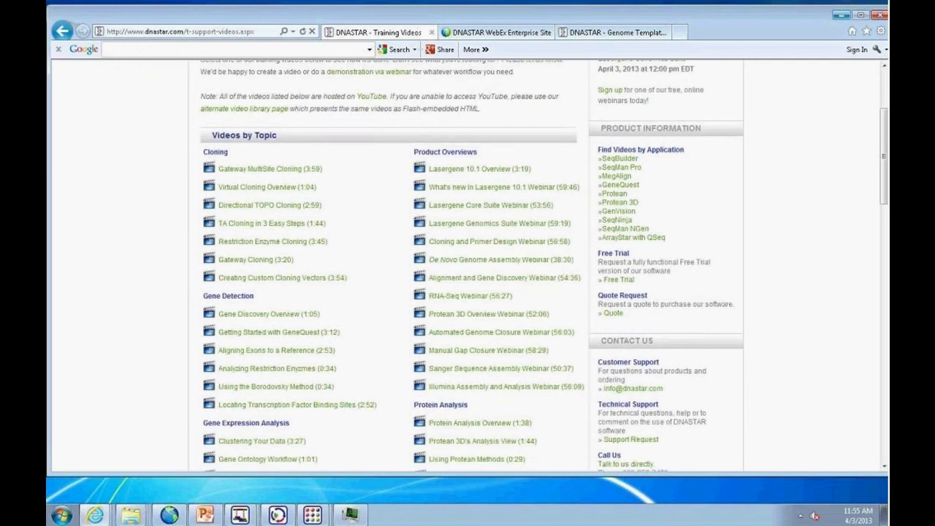
{"action": "scroll", "coordinate": [300, 337], "scroll_direction": "down", "scroll_amount": 6}
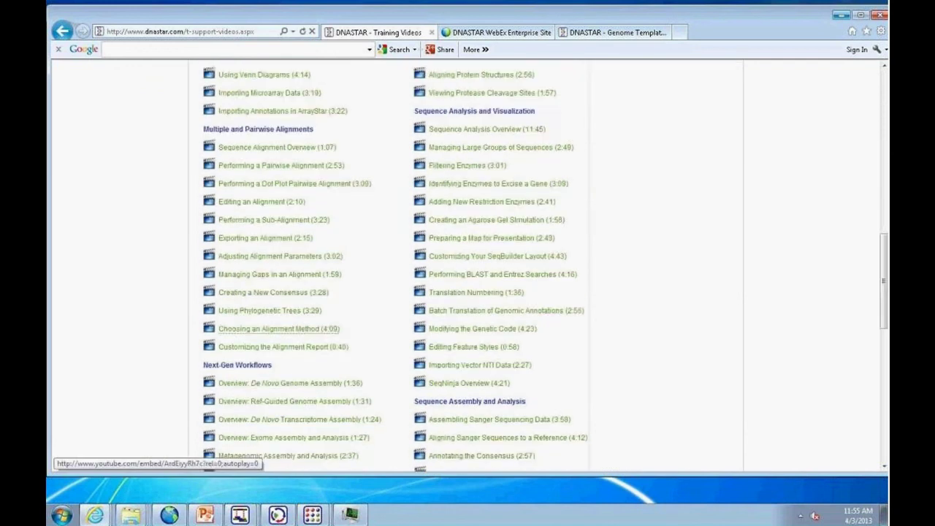
{"action": "scroll", "coordinate": [297, 343], "scroll_direction": "down", "scroll_amount": 1}
{"action": "scroll", "coordinate": [296, 342], "scroll_direction": "down", "scroll_amount": 4}
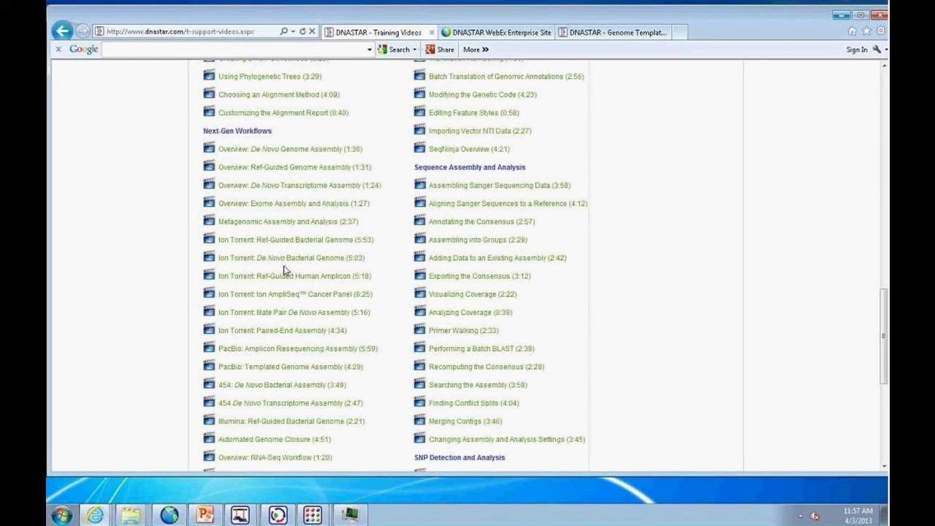
Switch to Windows Explorer, open the dbSNP folder within Human-GRCh37.p5.genometemplate on Data (D:), and view its data.other file in Universal Viewer.
{"action": "left_click", "coordinate": [842, 16]}
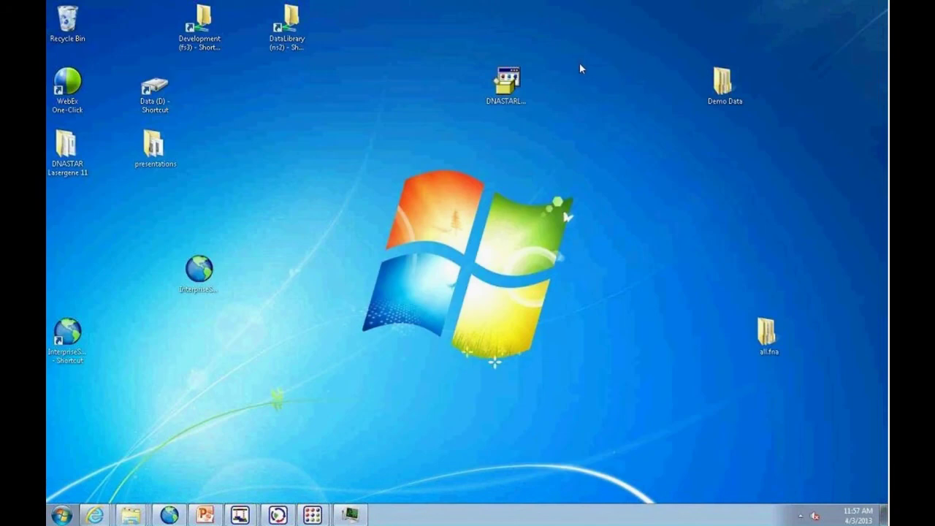
{"action": "double_click", "coordinate": [154, 91]}
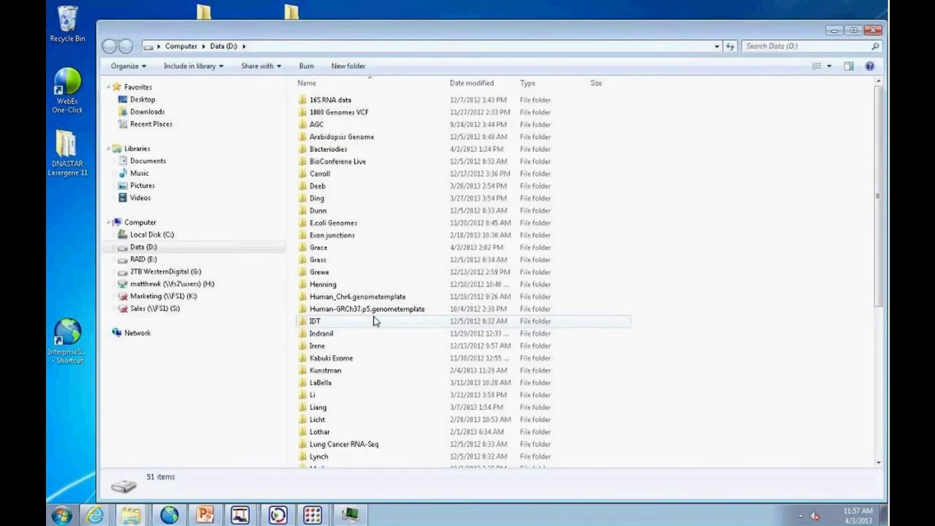
{"action": "scroll", "coordinate": [373, 321], "scroll_direction": "down", "scroll_amount": 3}
{"action": "double_click", "coordinate": [369, 205]}
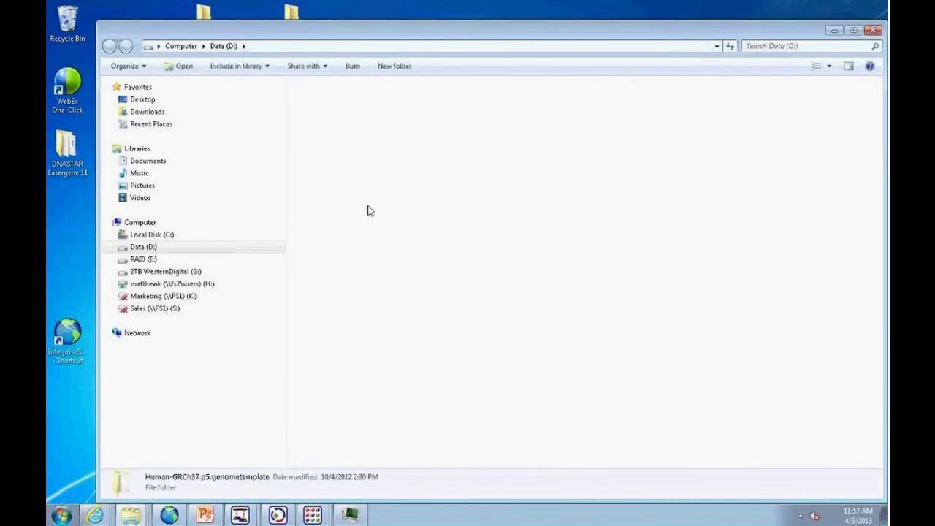
{"action": "double_click", "coordinate": [327, 102]}
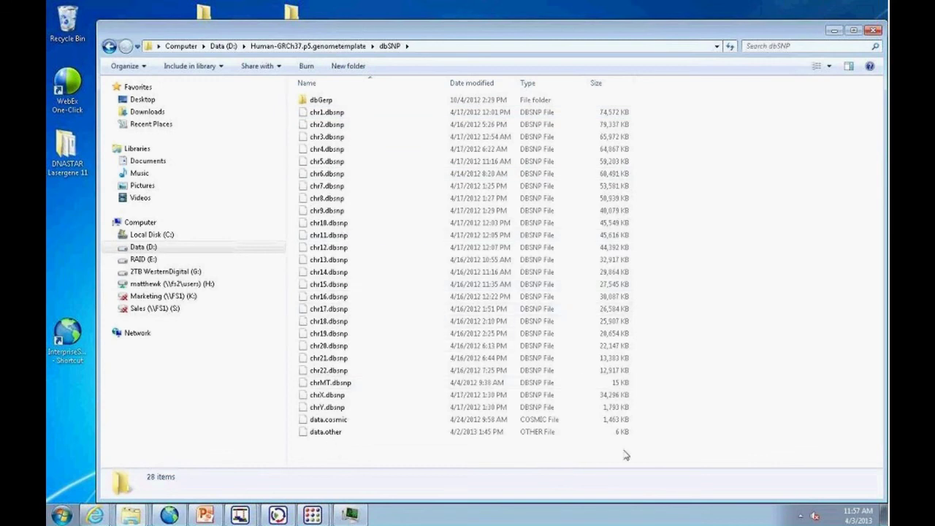
{"action": "right_click", "coordinate": [326, 433]}
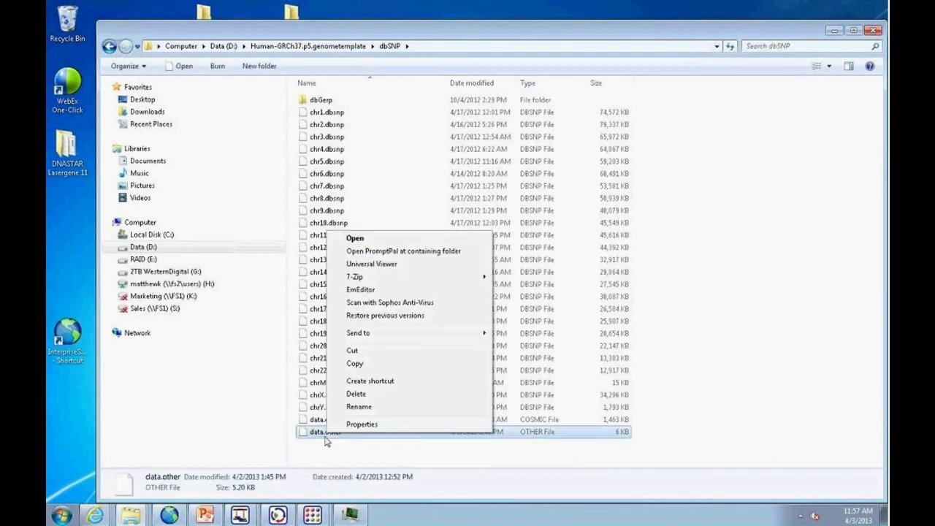
{"action": "left_click", "coordinate": [372, 264]}
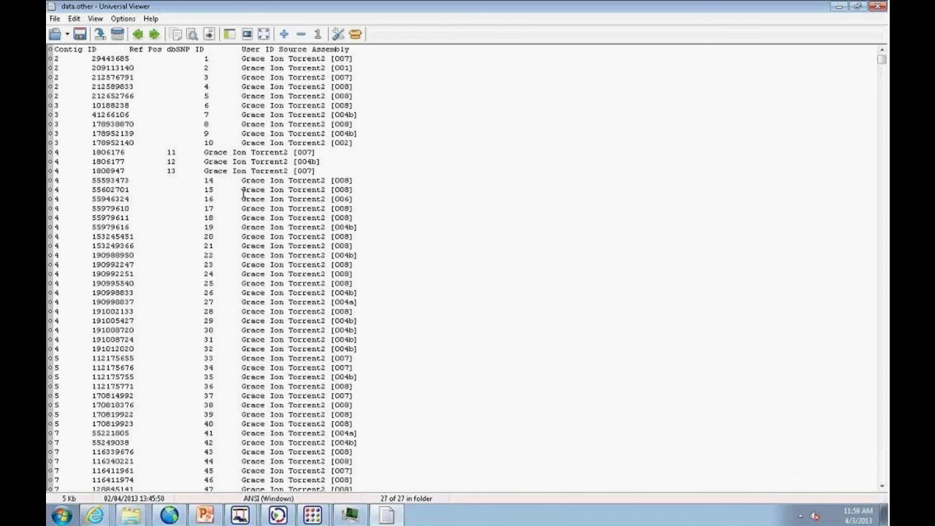
Switch back to Internet Explorer's DNASTAR training videos page and go to the webinars page to view the upcoming and archived webinars.
{"action": "left_click", "coordinate": [95, 515]}
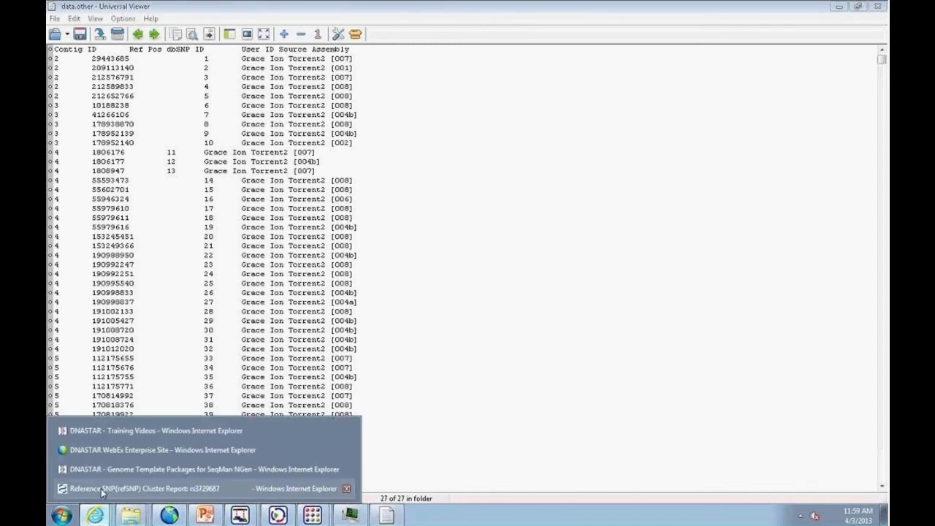
{"action": "left_click", "coordinate": [128, 430]}
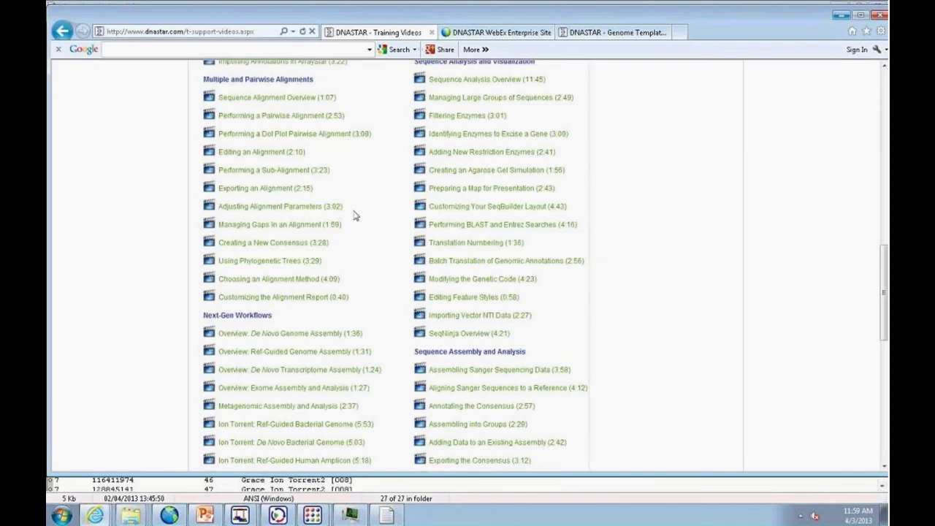
{"action": "scroll", "coordinate": [359, 204], "scroll_direction": "up", "scroll_amount": 10}
{"action": "mouse_move", "coordinate": [416, 103]}
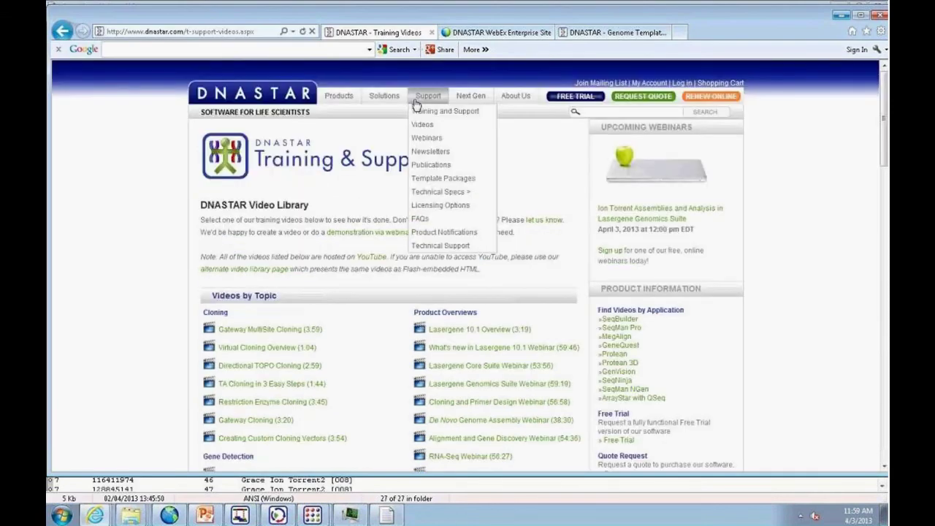
{"action": "left_click", "coordinate": [425, 141]}
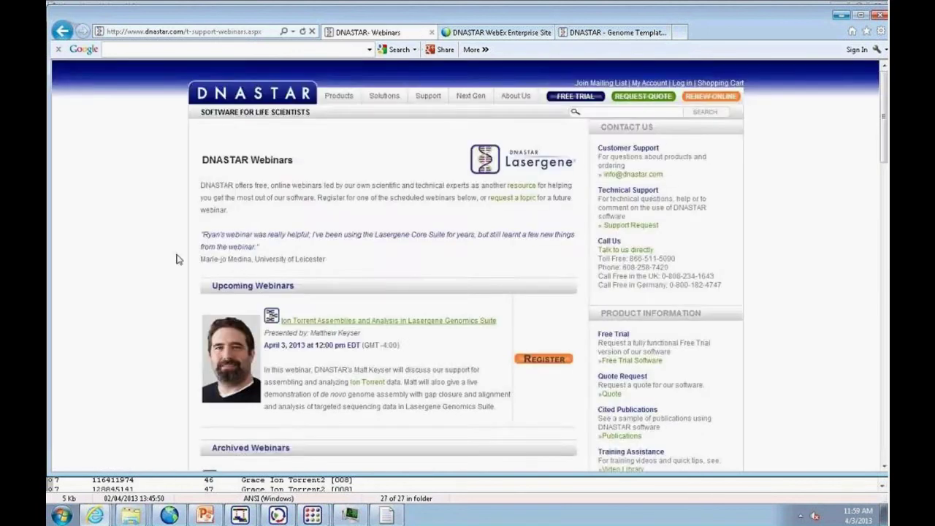
{"action": "scroll", "coordinate": [107, 315], "scroll_direction": "down", "scroll_amount": 3}
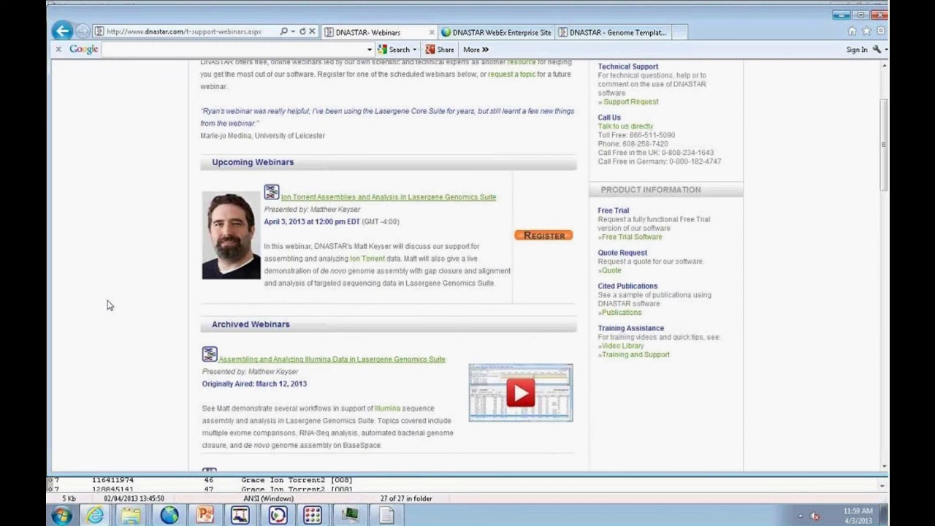